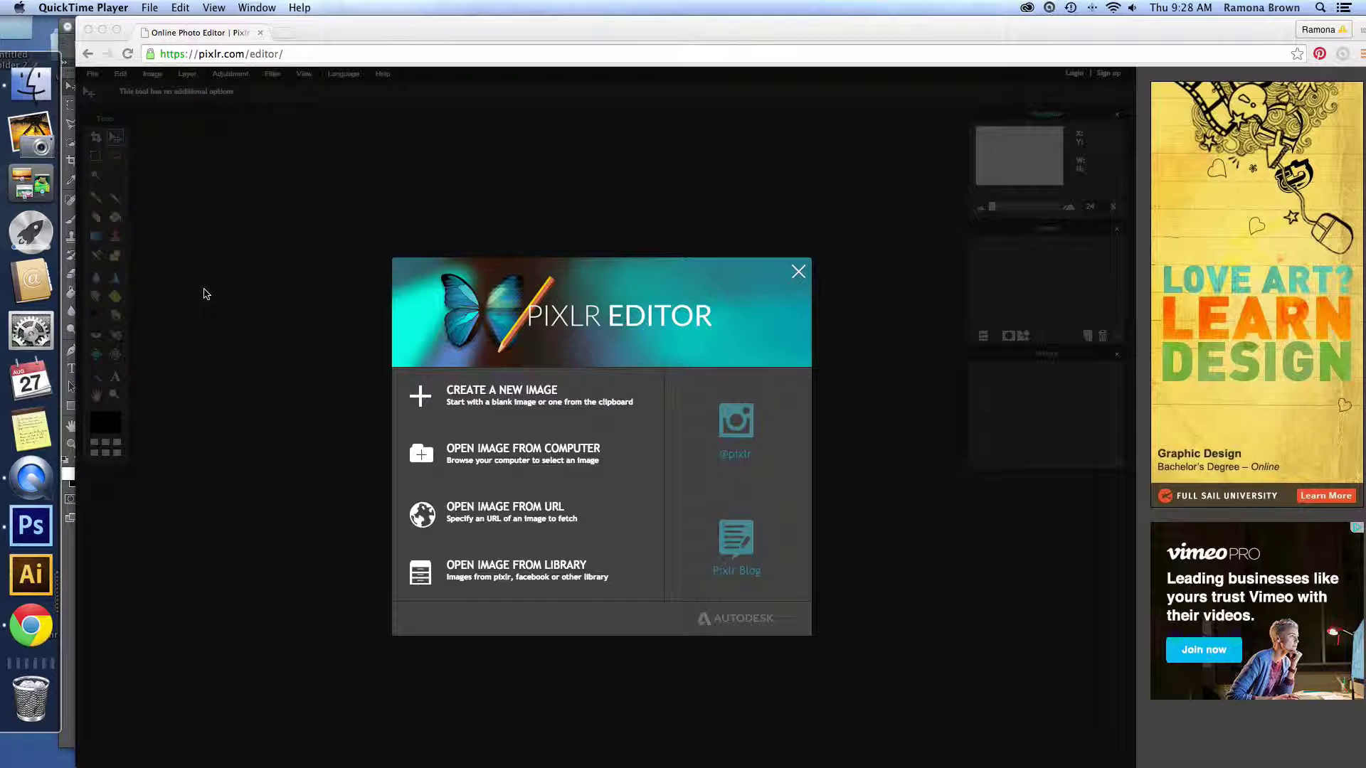
- Start opening an image from the computer and browse to the rbd_day2day_temps folder
click(481, 453)
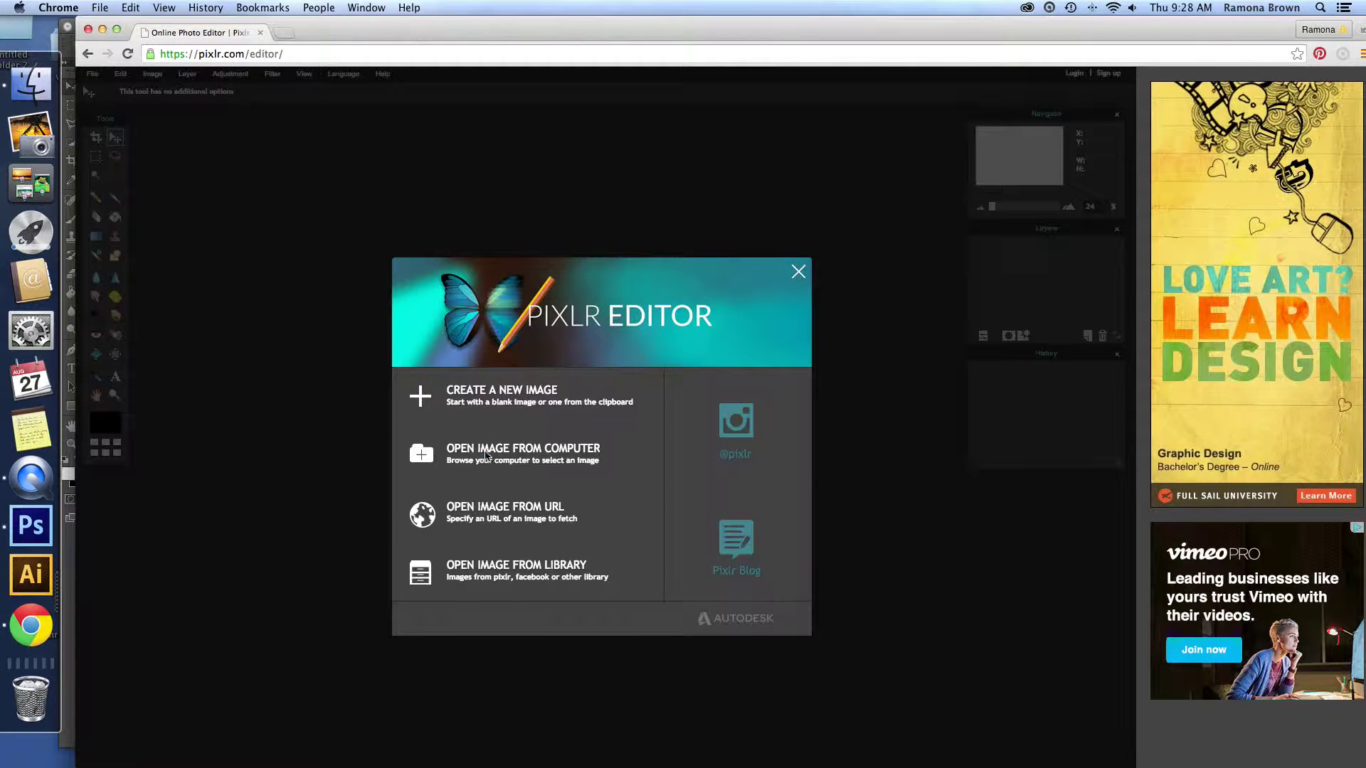
click(472, 451)
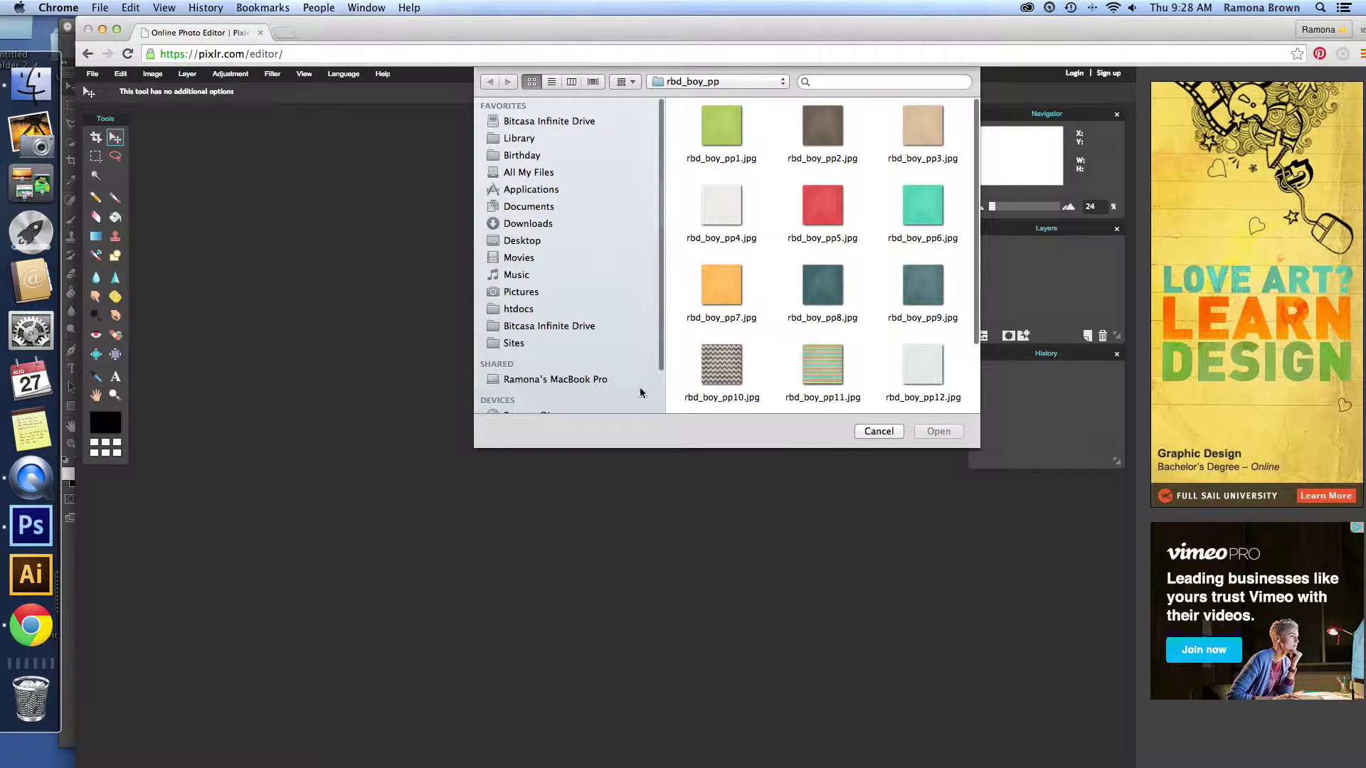
click(691, 83)
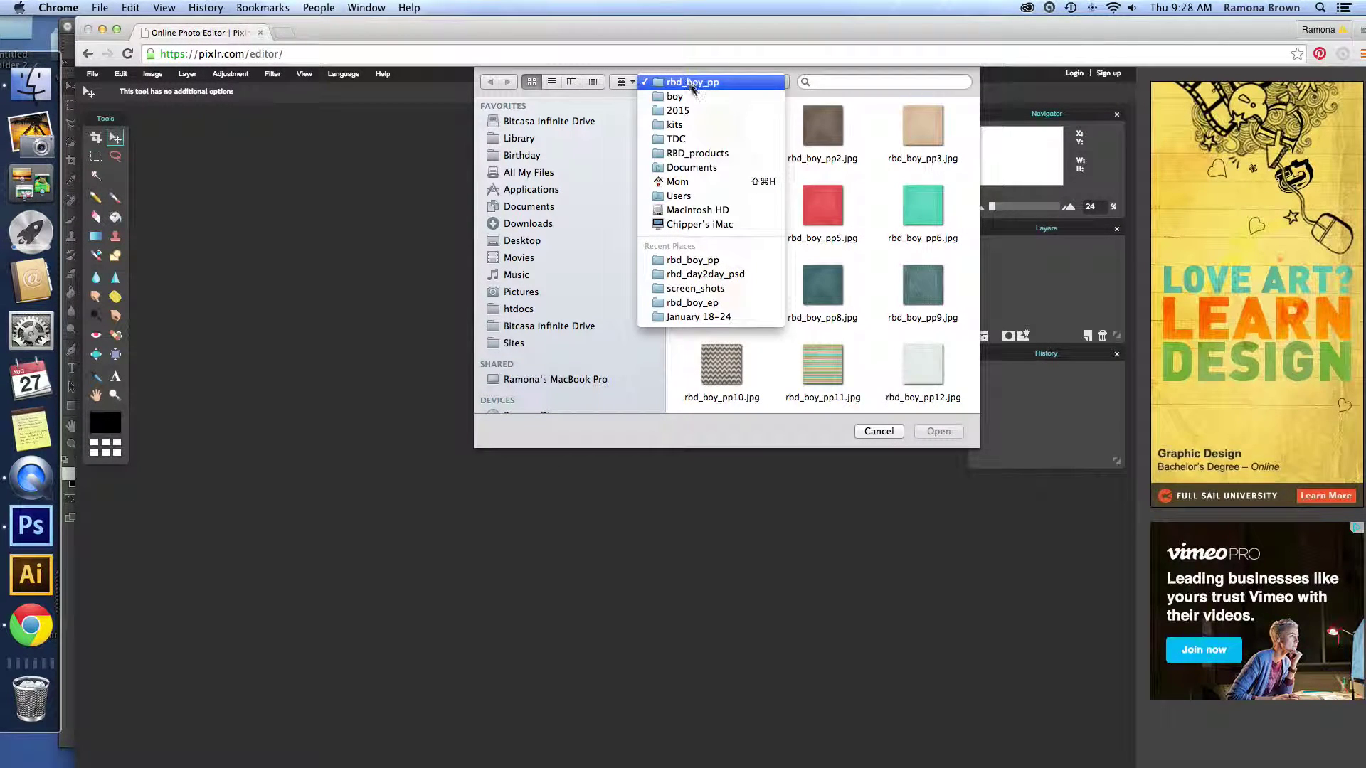
click(720, 276)
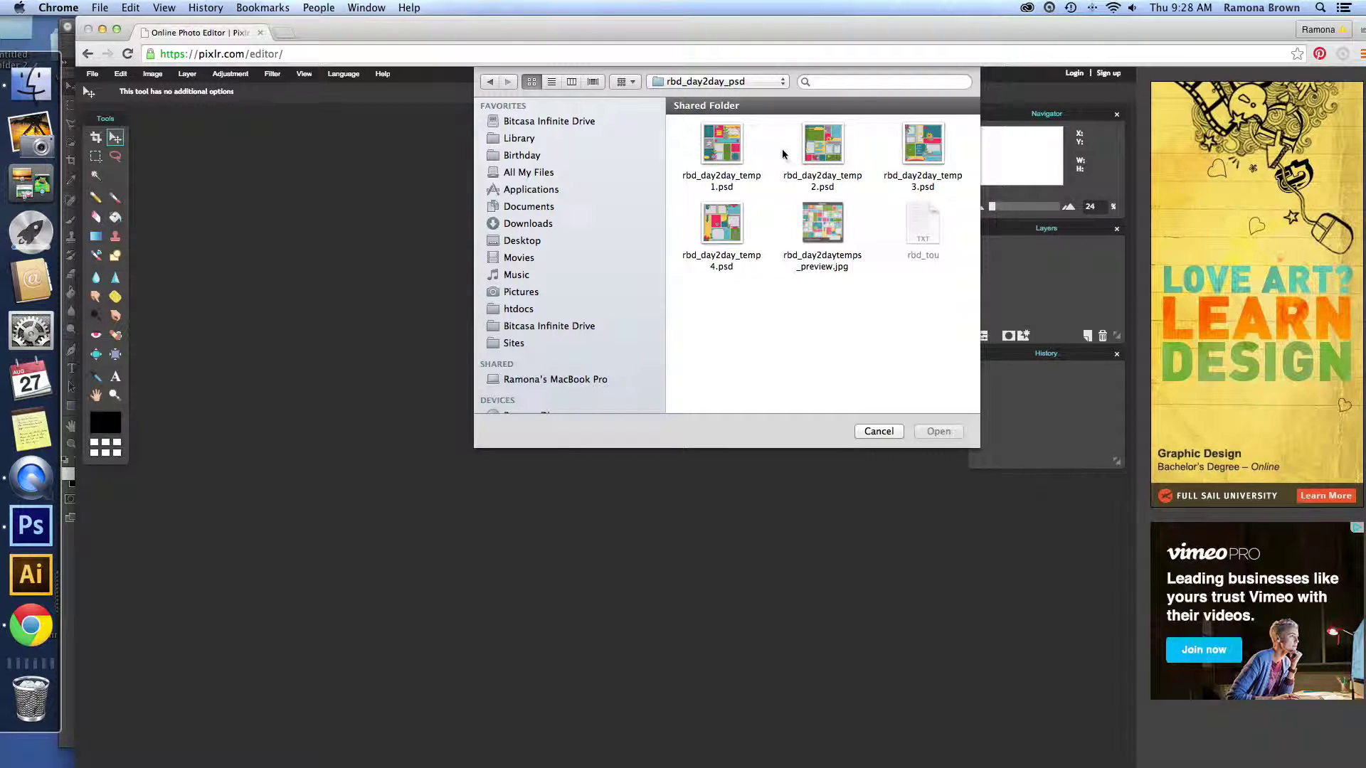
click(726, 86)
click(711, 96)
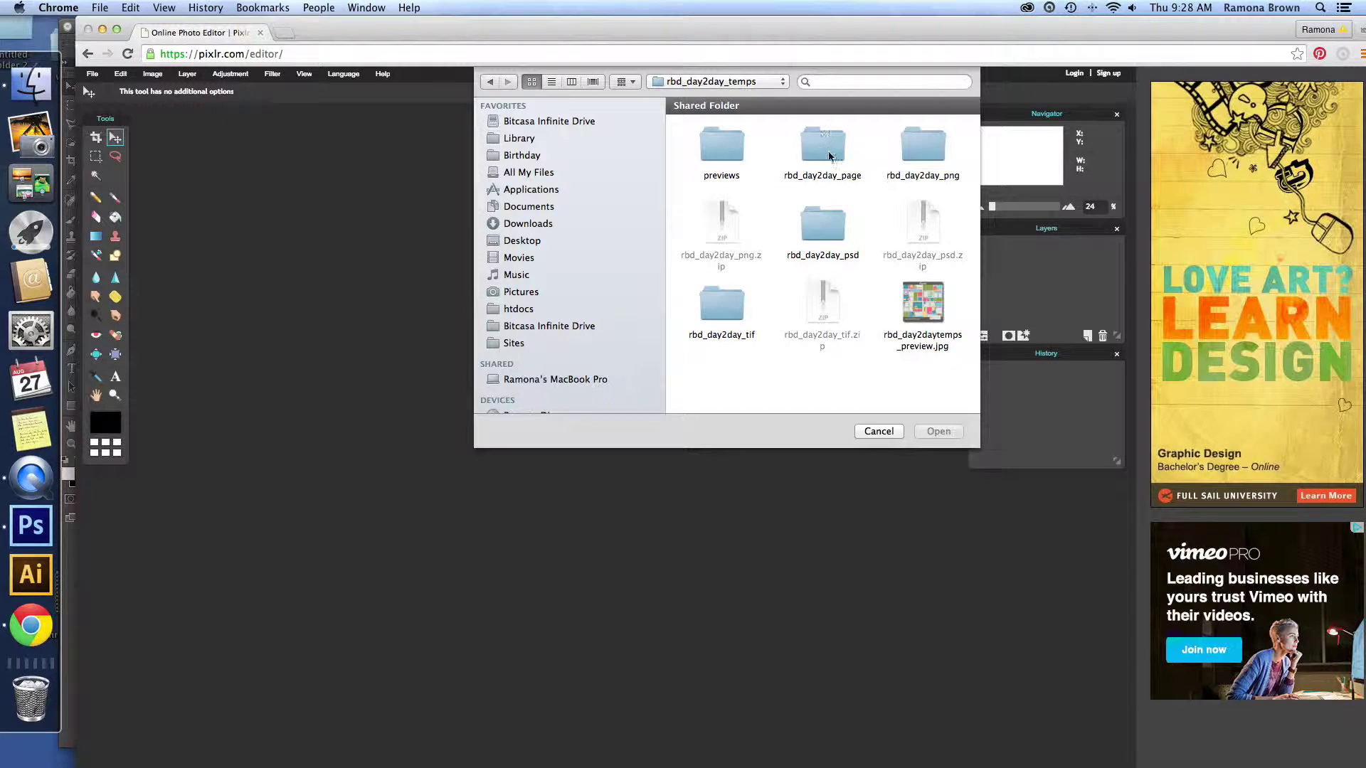
- Open rbd_day2day_temp2.psd from the rbd_day2day_psd folder
double_click(922, 149)
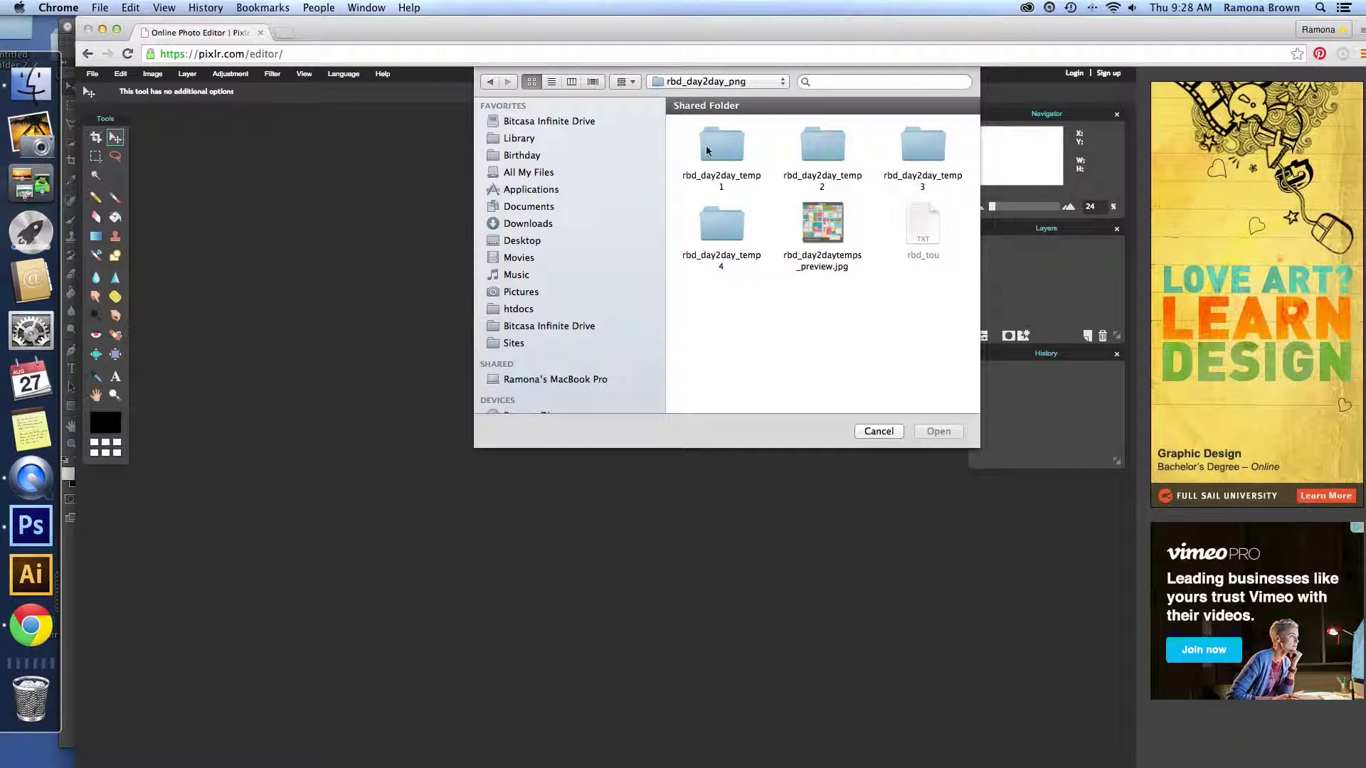
double_click(714, 143)
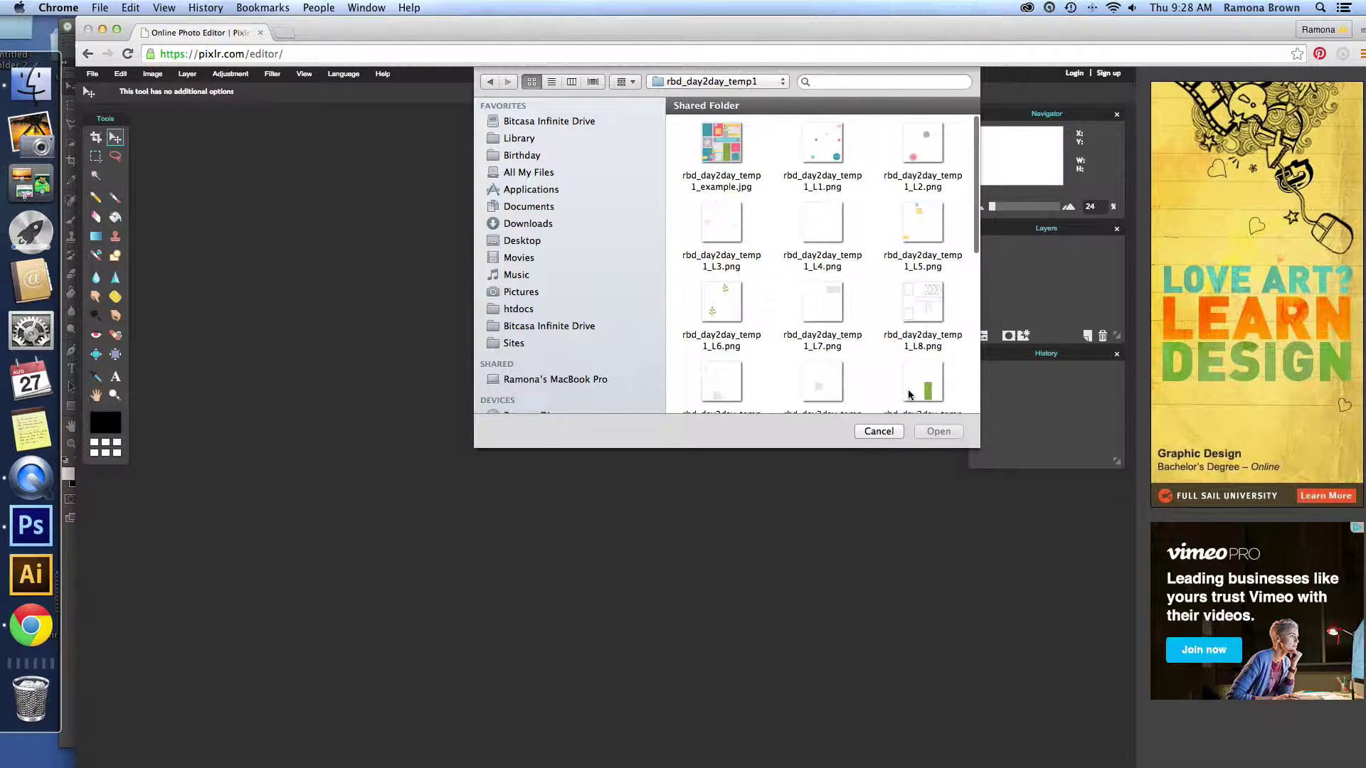
click(491, 83)
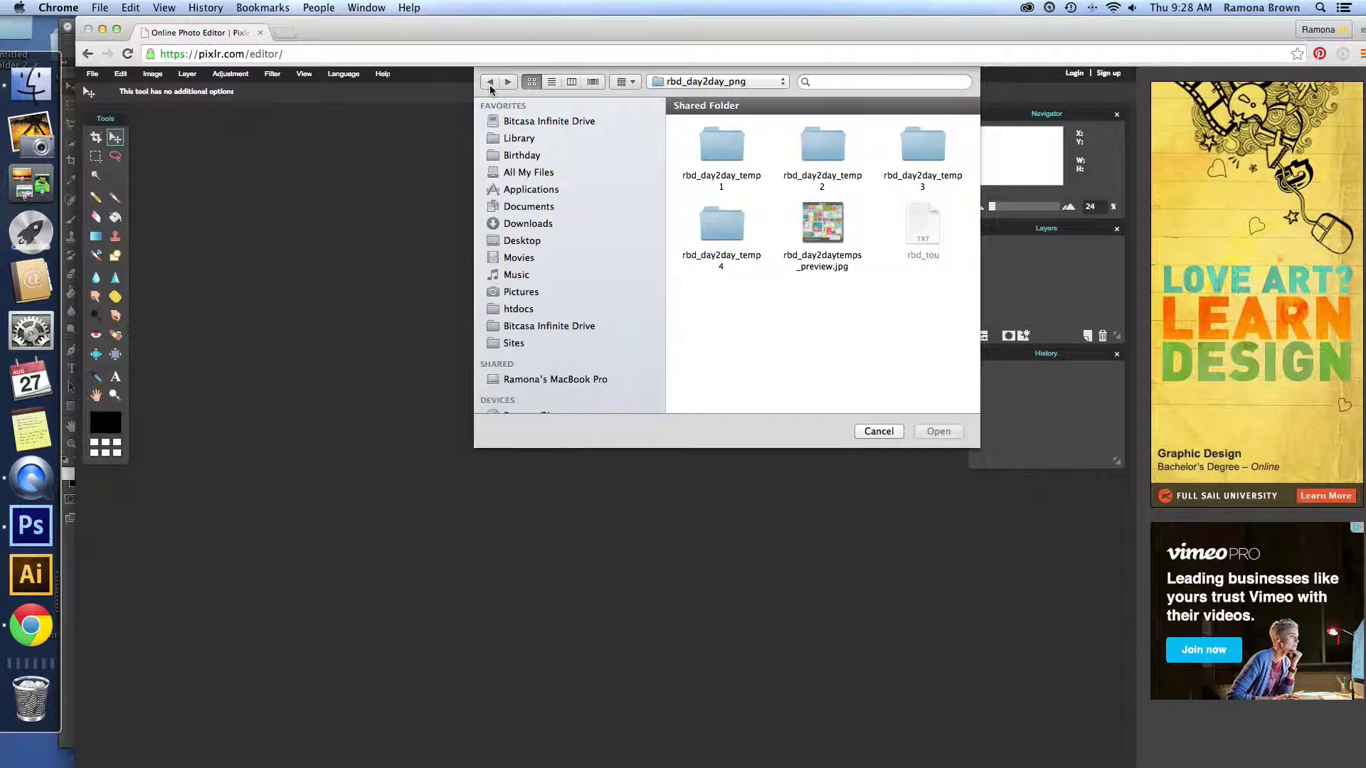
click(489, 82)
double_click(823, 219)
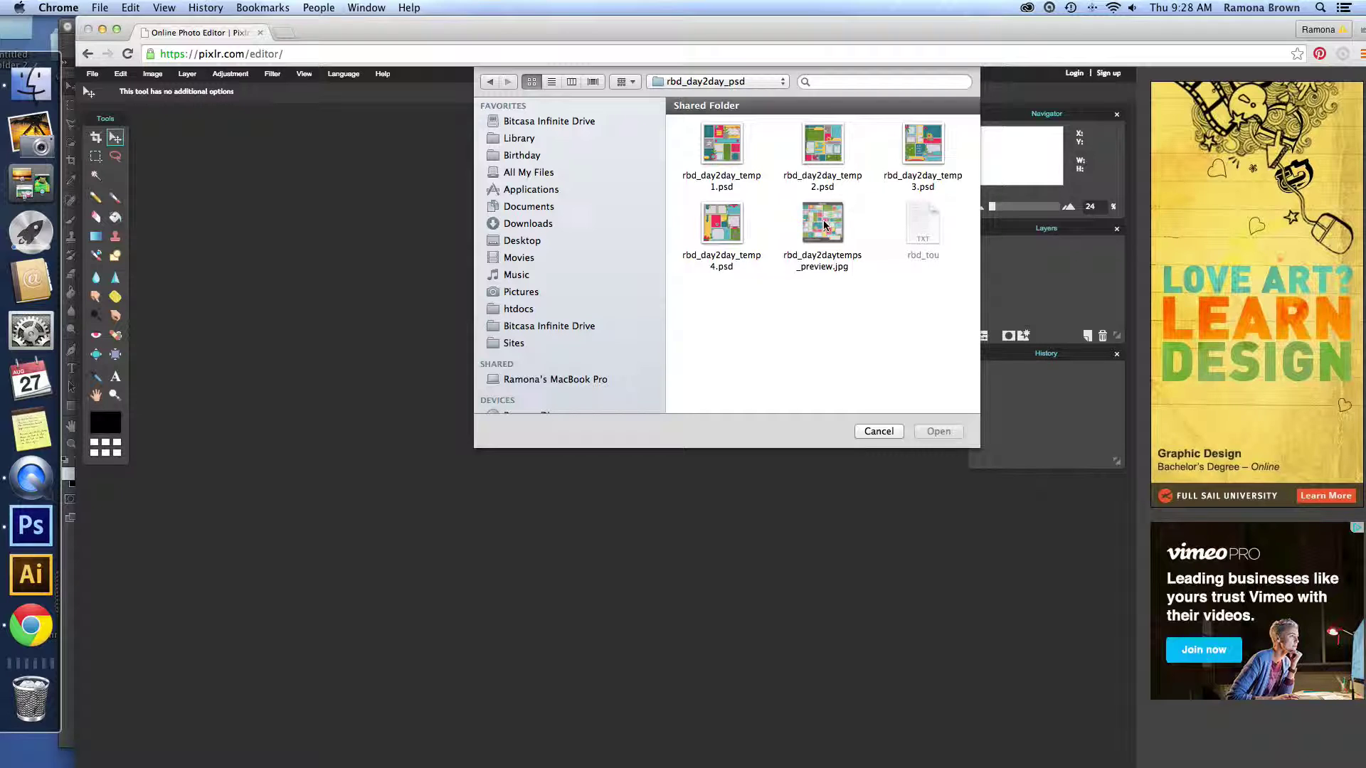
click(814, 143)
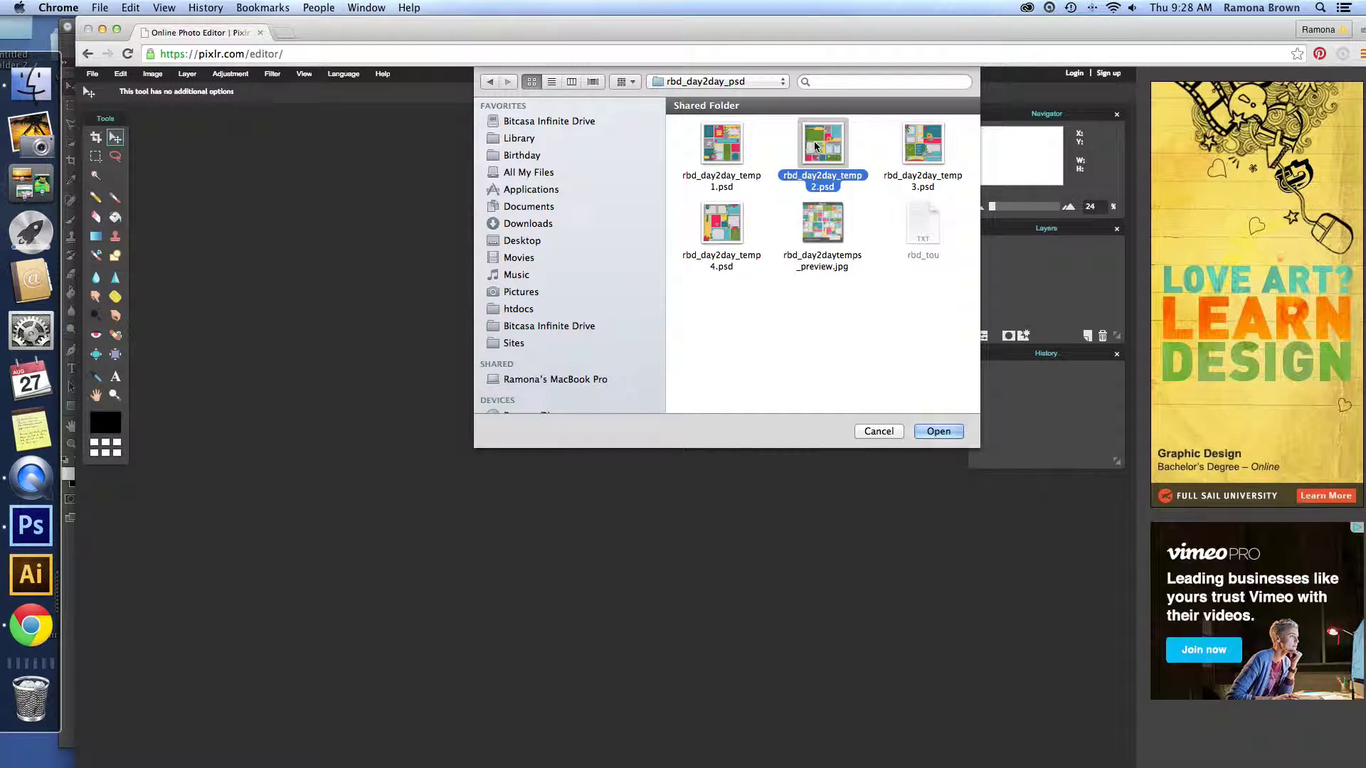
click(939, 432)
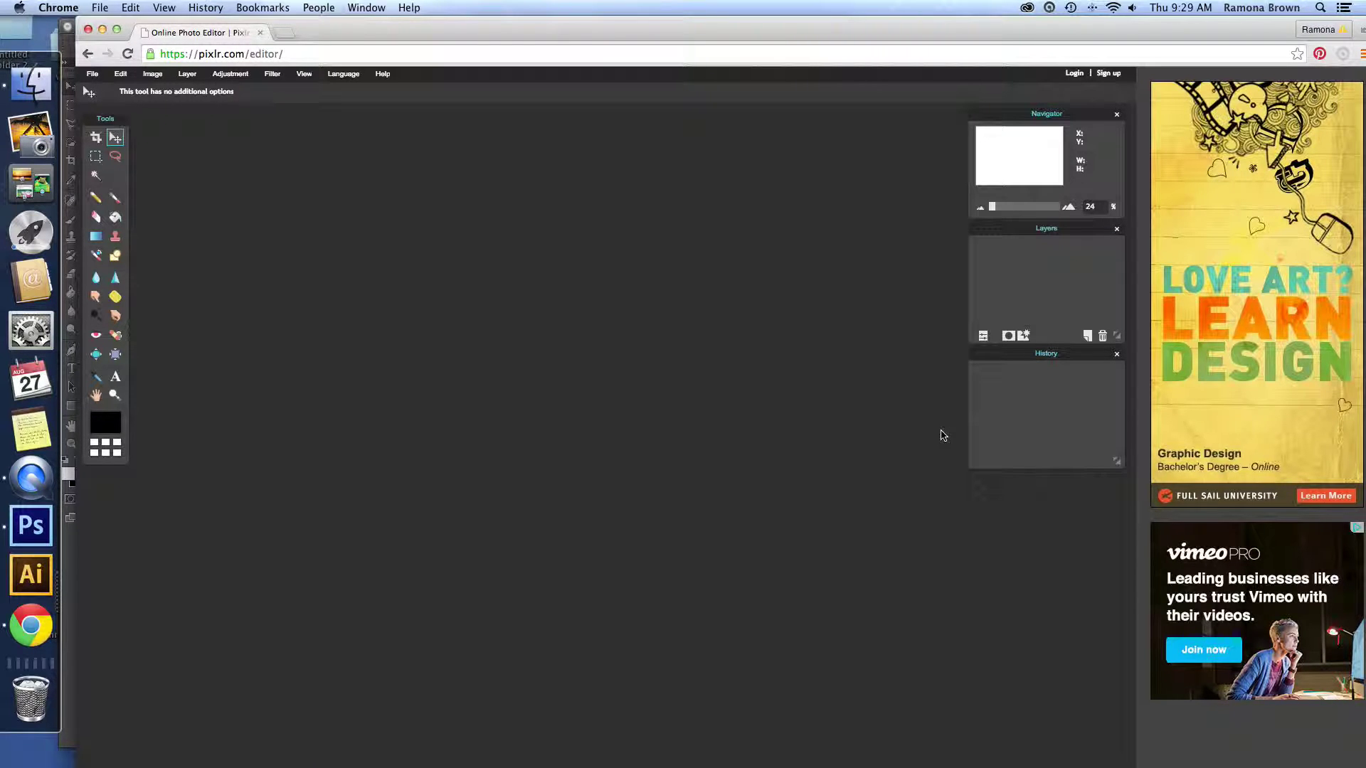
- Wait for the 3600x3600 px rbd_day2day_temp2 template to load, then return to the browser window
key(super+Tab)
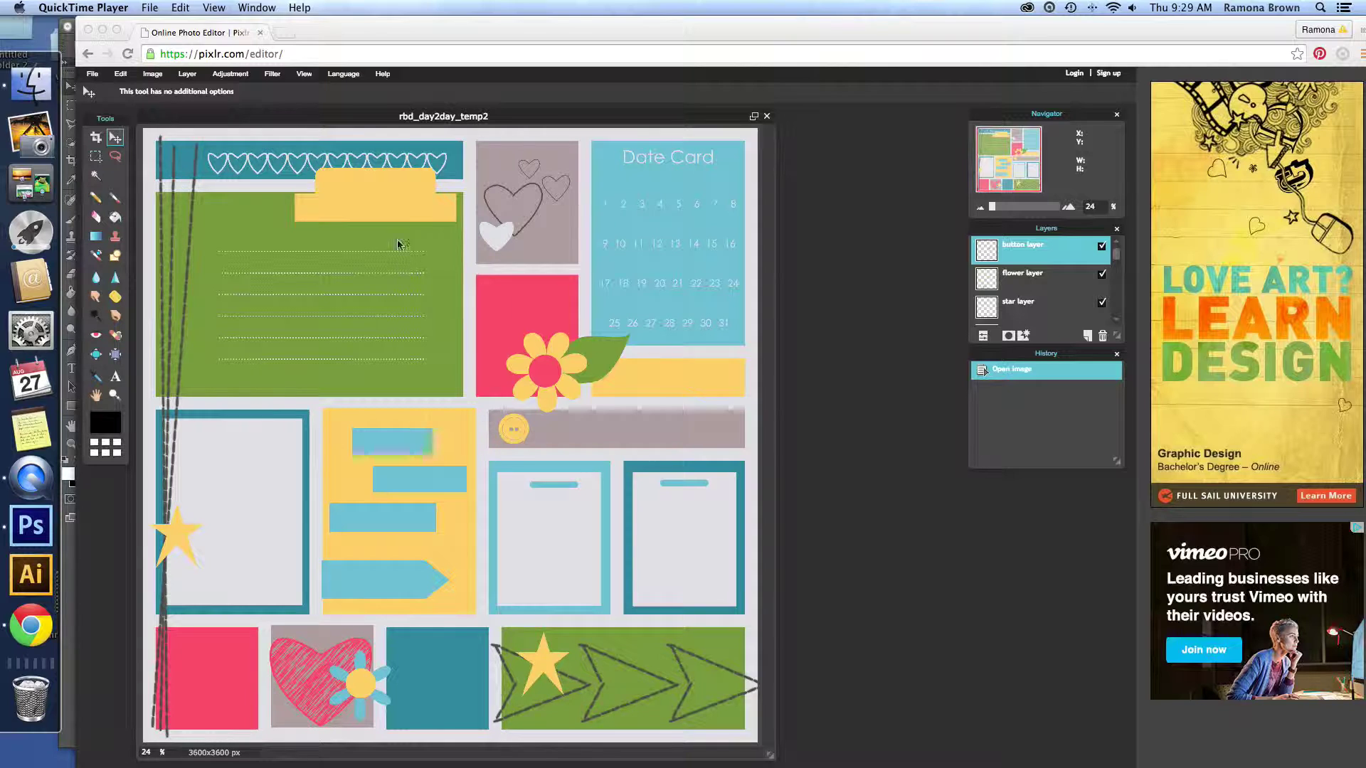
click(279, 120)
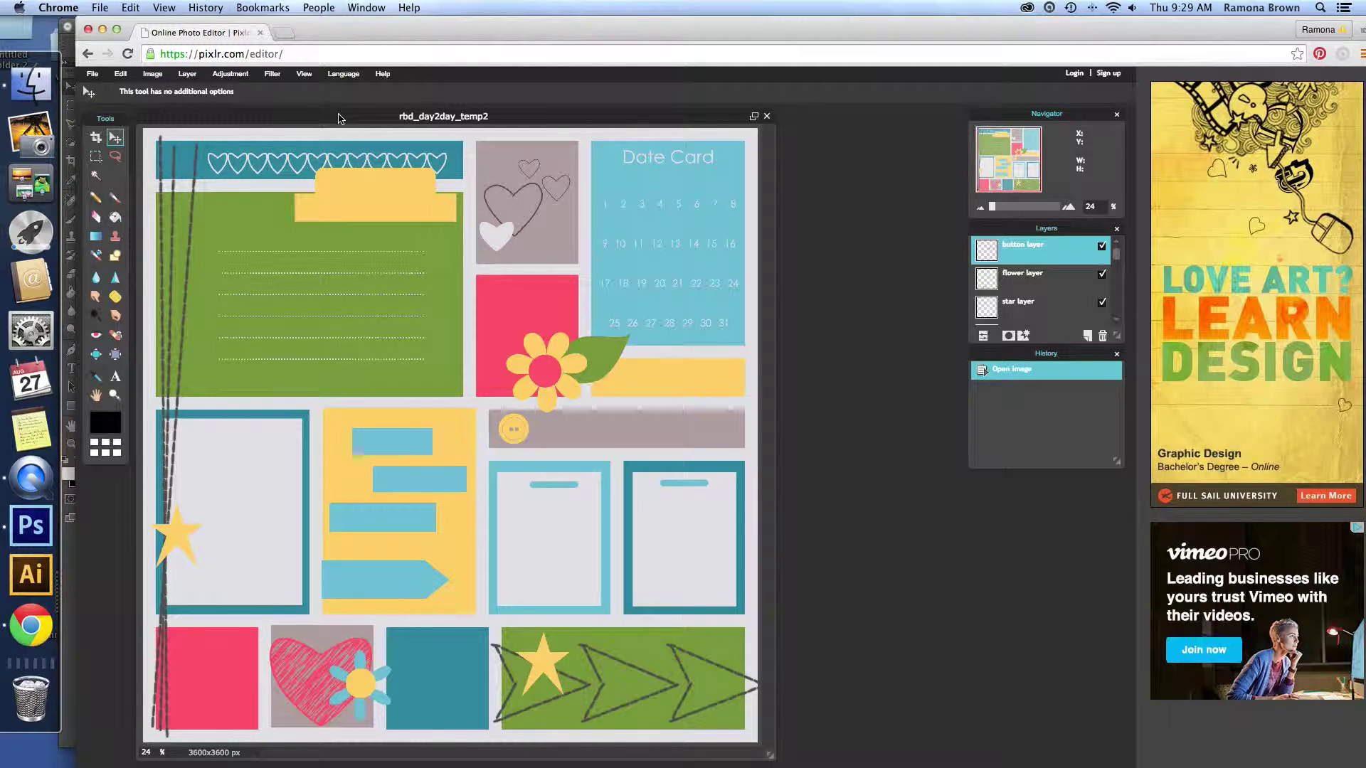
- Move the template window further right and make the background layer the working layer
drag(319, 124, 454, 111)
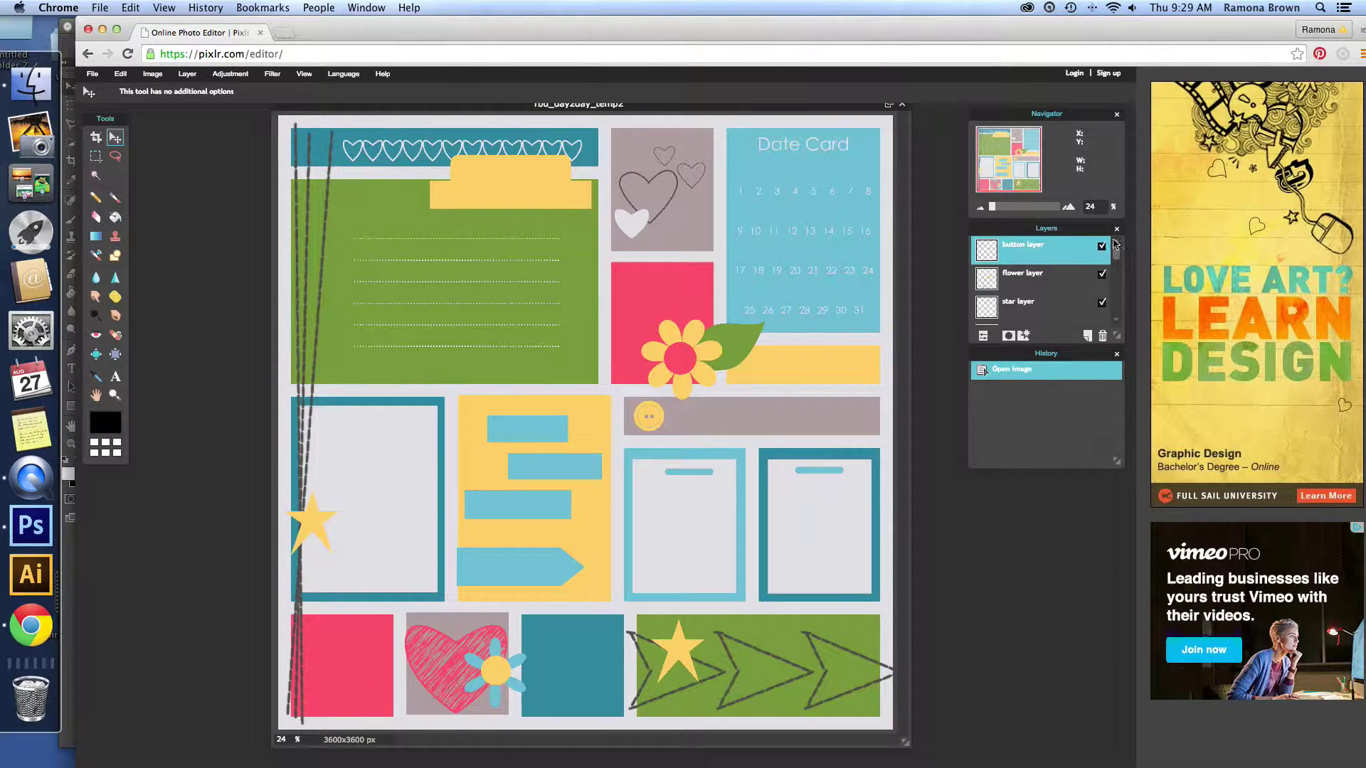
drag(1116, 254, 1123, 322)
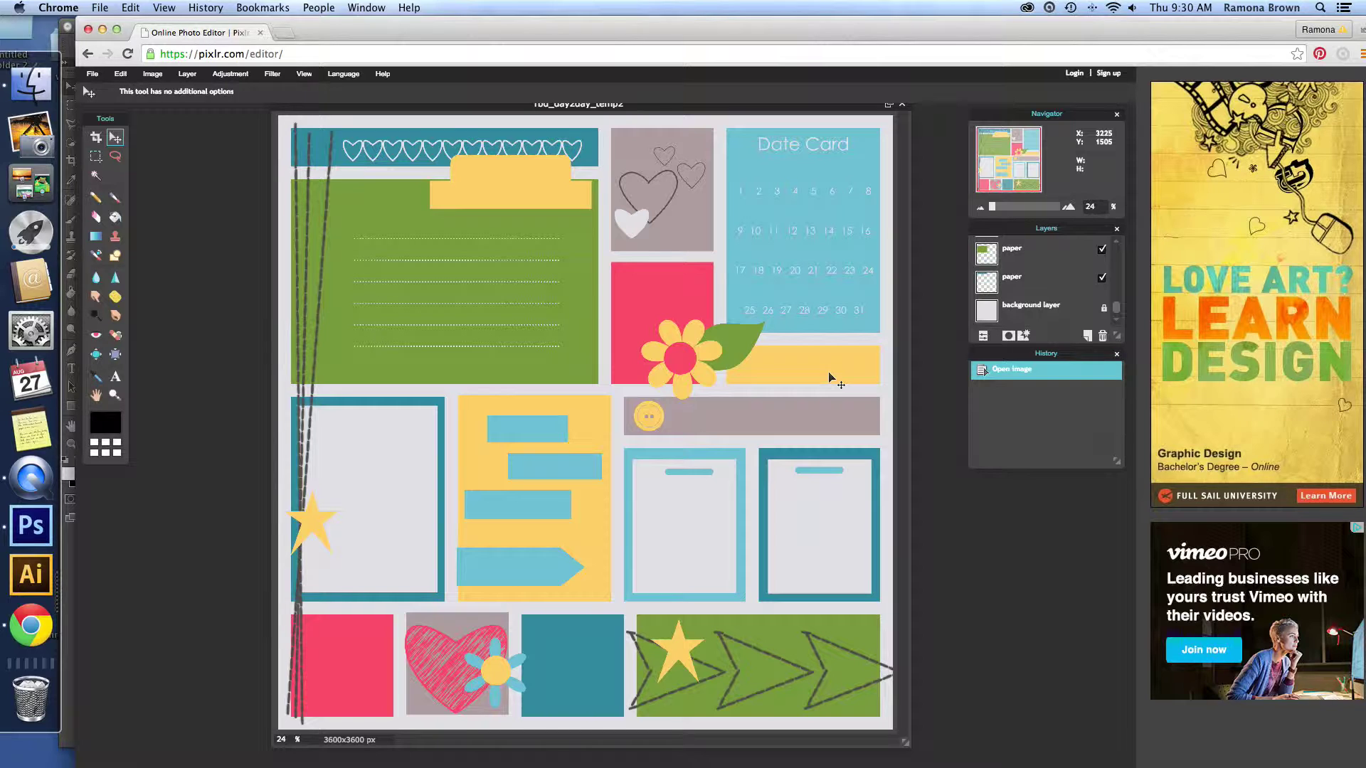
click(1078, 316)
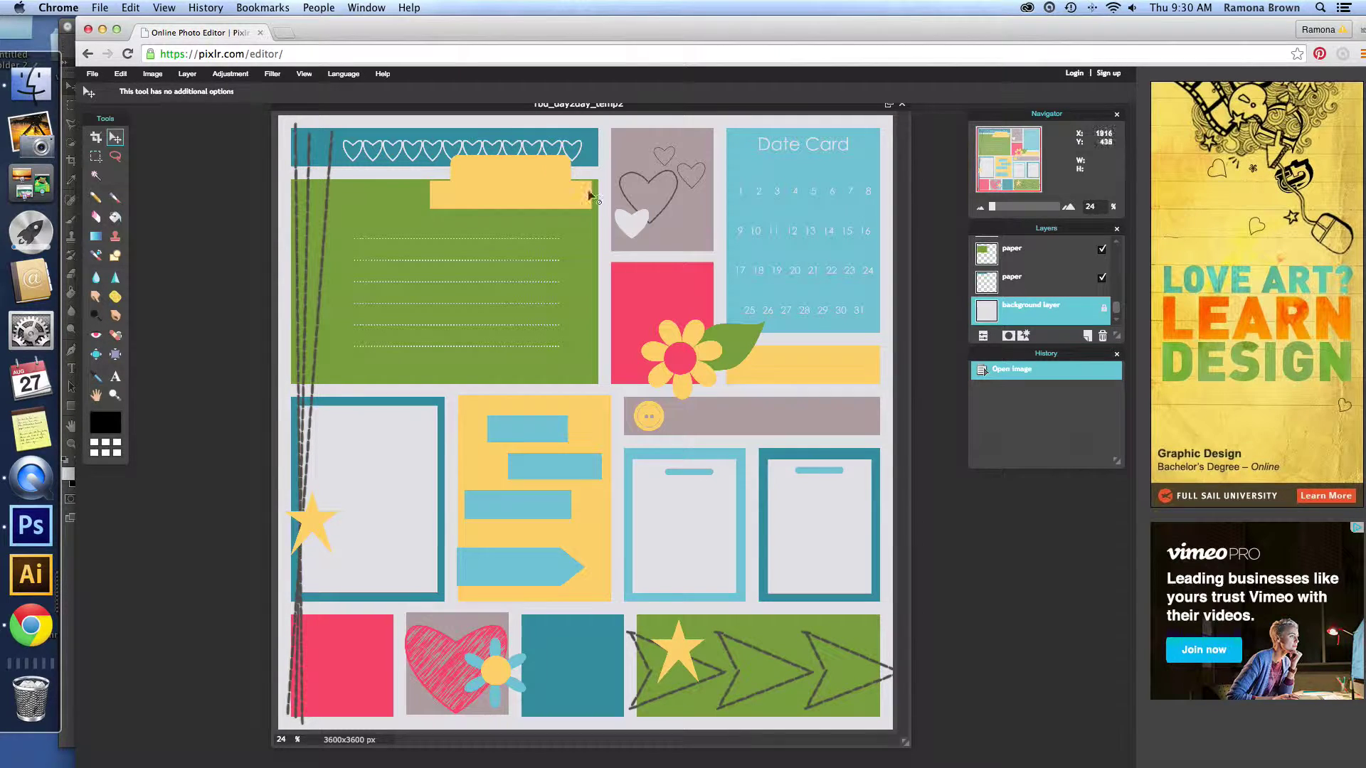
- Add the teal paper rbd_boy_pp6.jpg from the rbd_boy_pp folder as a new layer
click(187, 74)
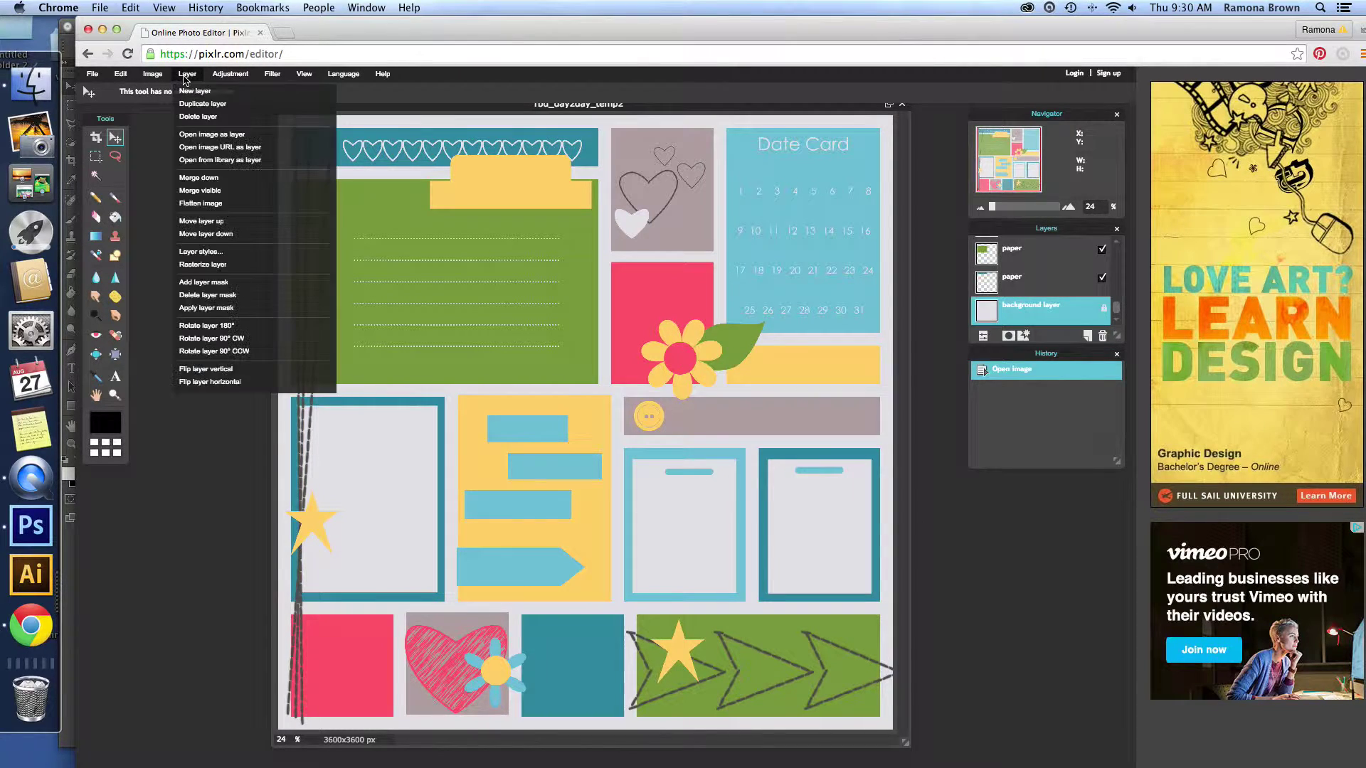
click(187, 135)
click(700, 82)
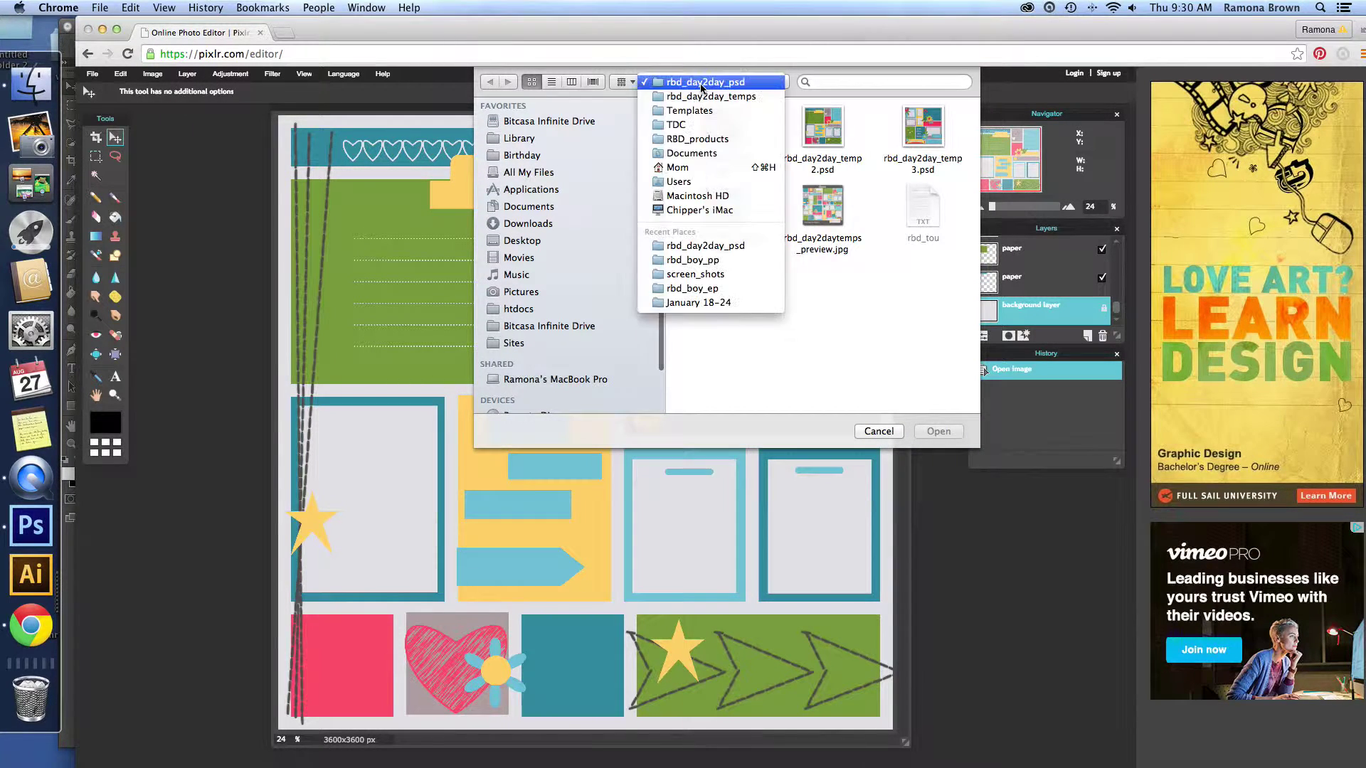
click(717, 260)
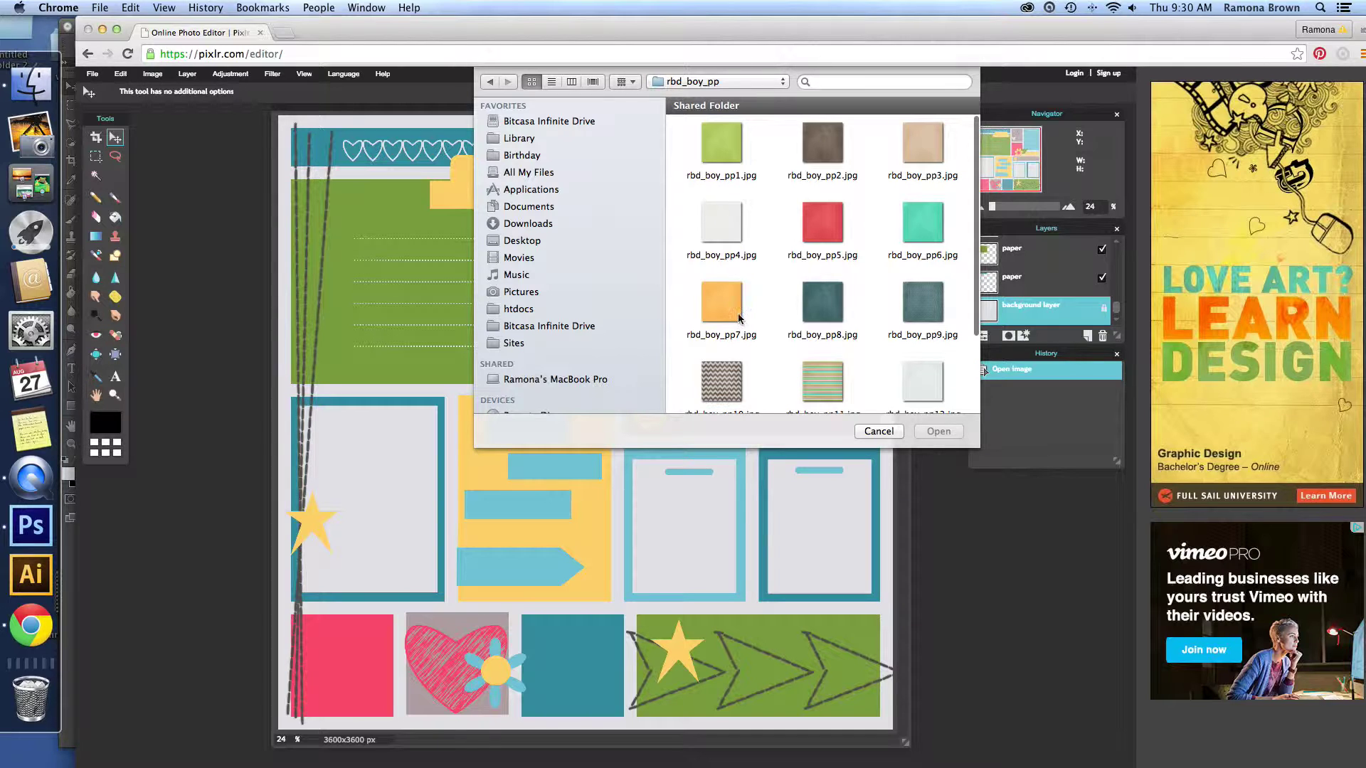
click(918, 241)
click(937, 432)
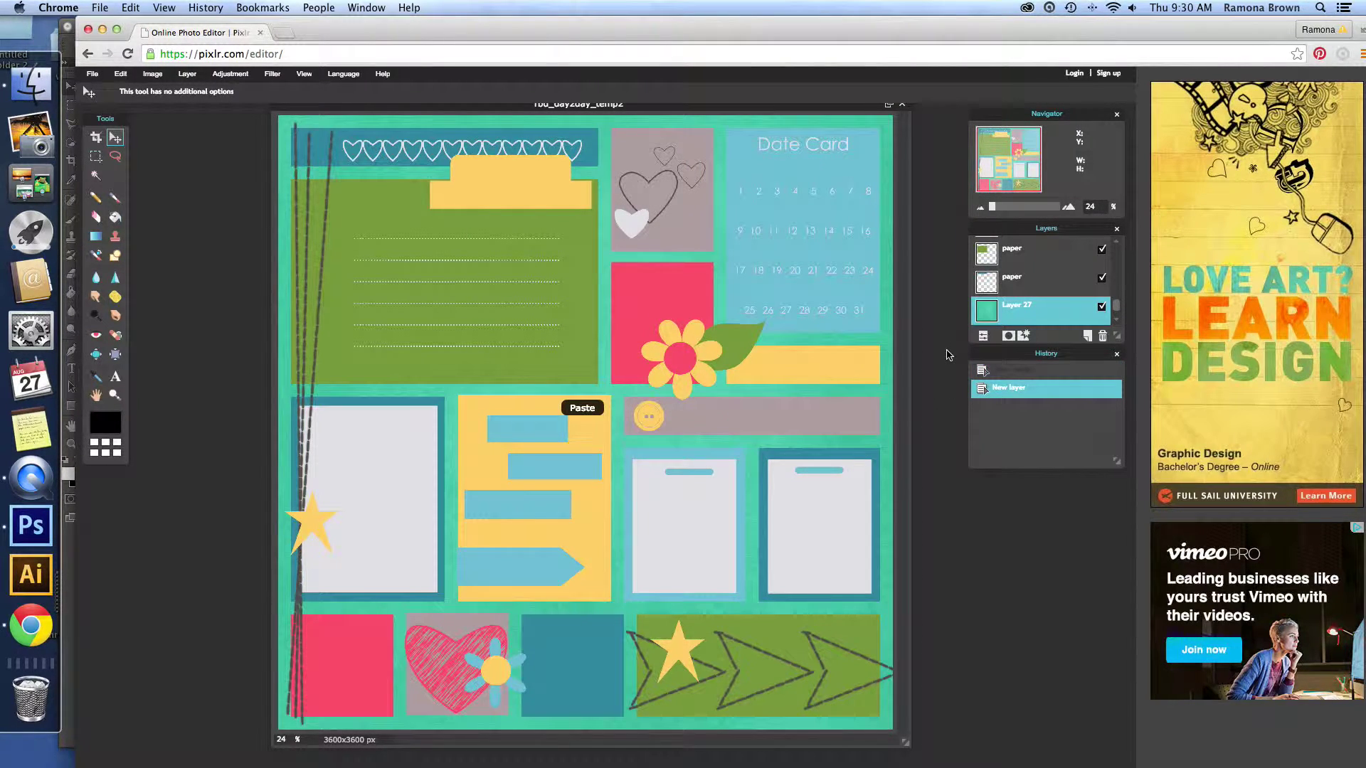
- Select the second paper layer in the Layers panel
click(1116, 311)
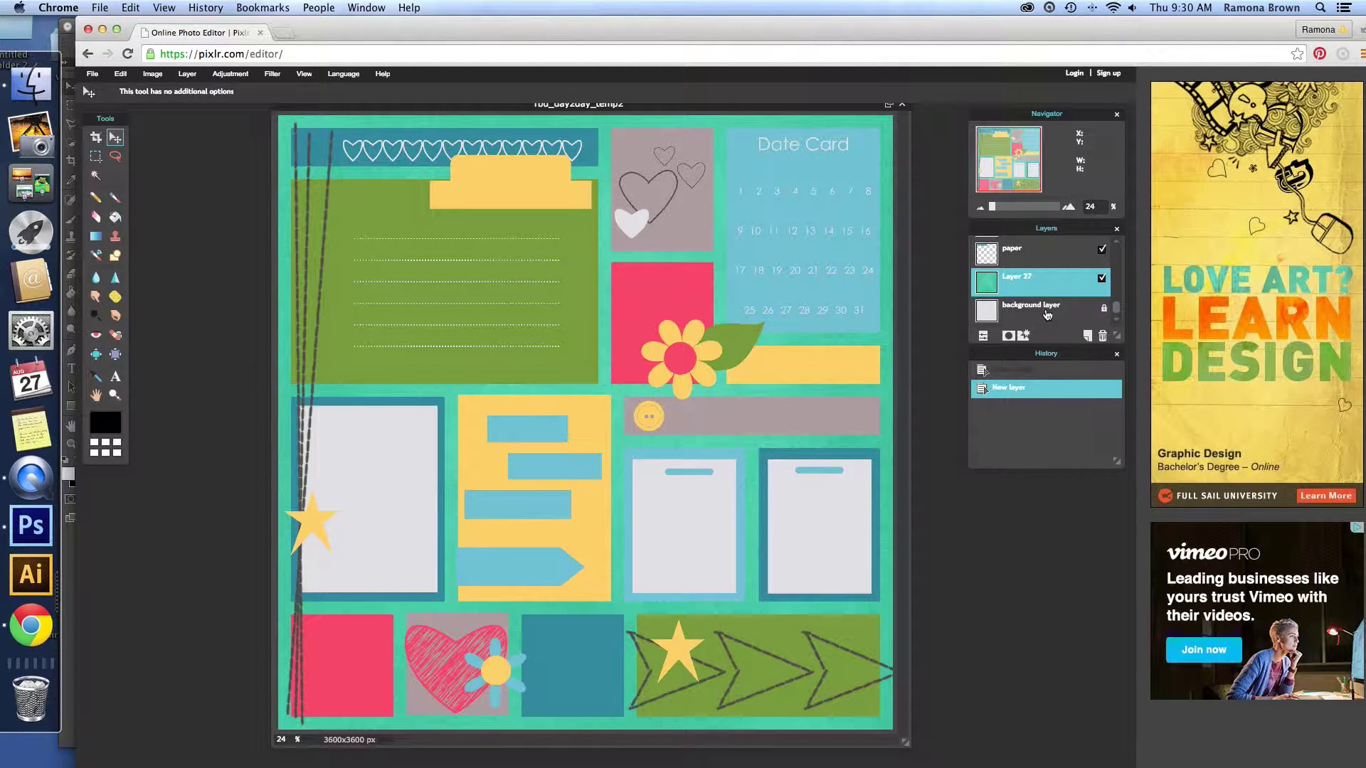
scroll(1119, 311, up, 3)
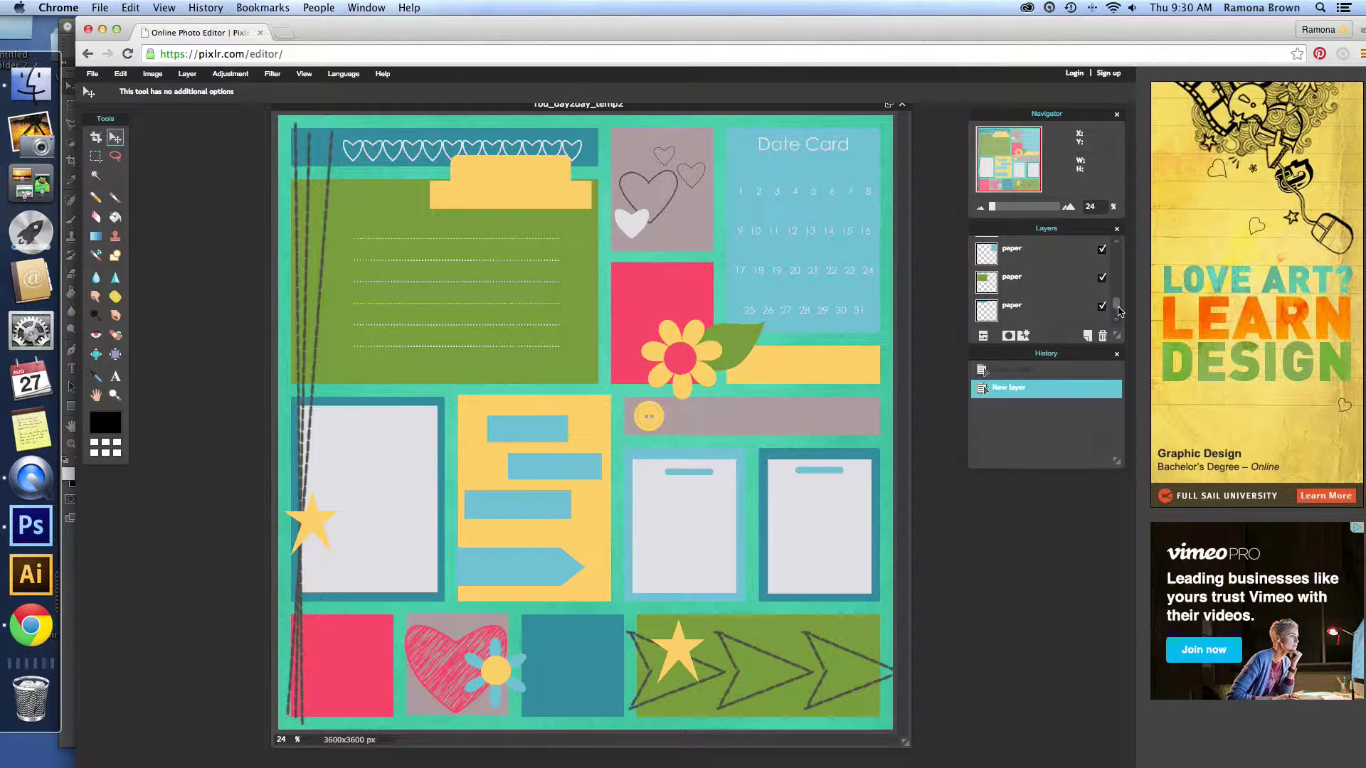
scroll(1119, 311, down, 1)
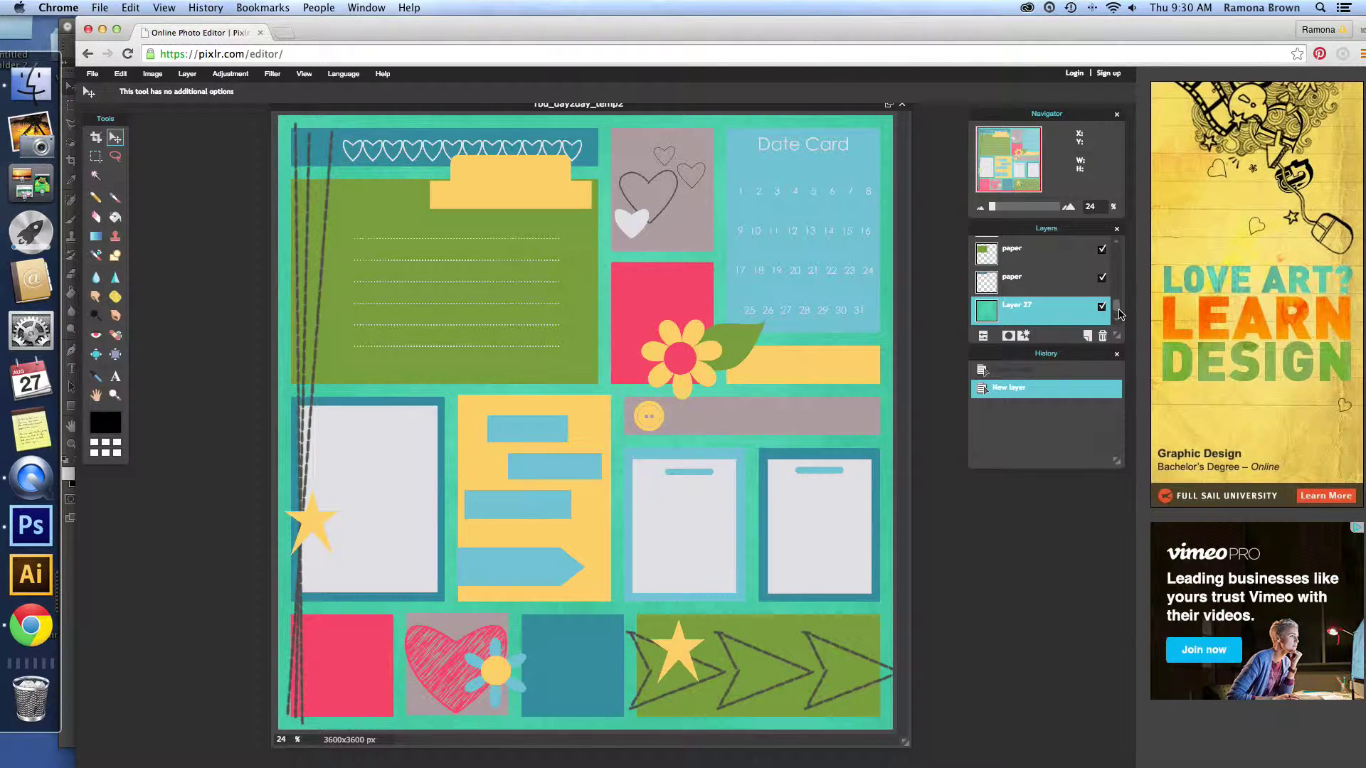
click(1038, 284)
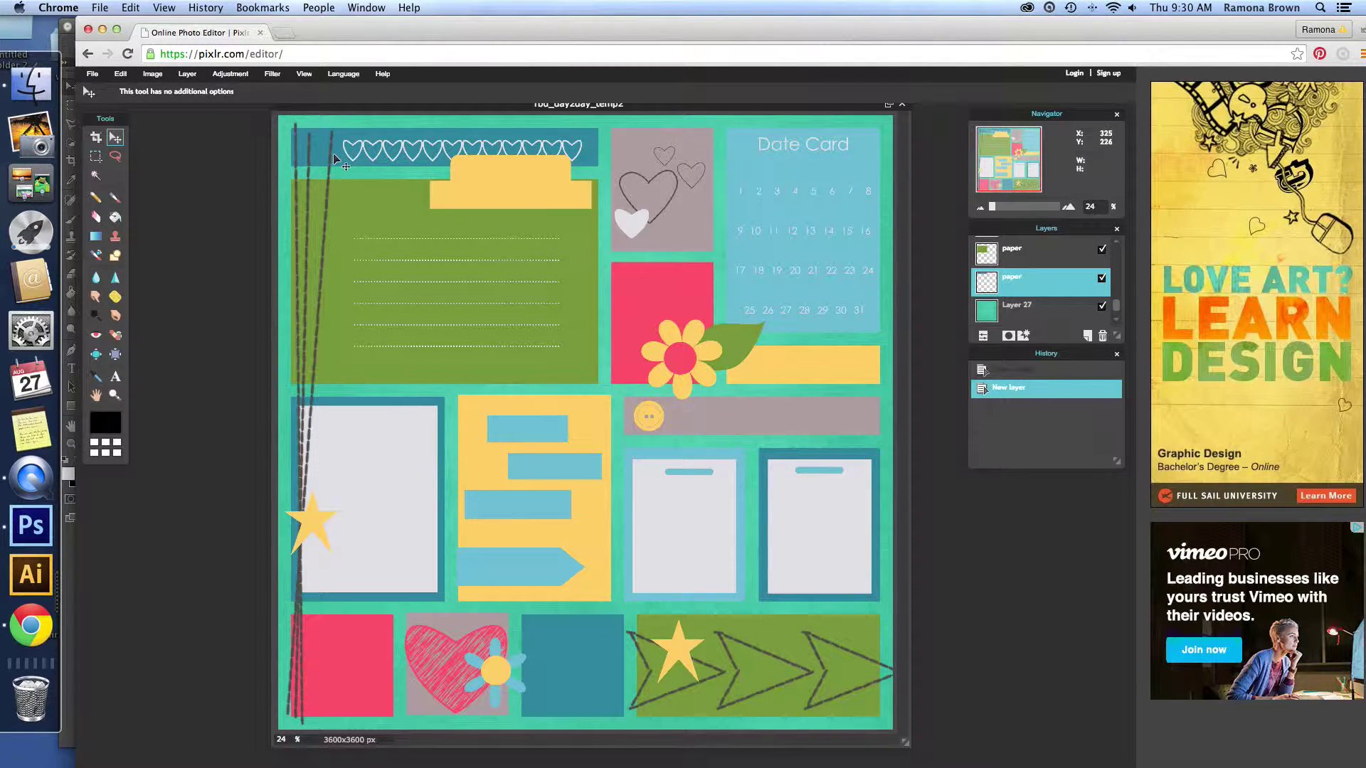
- Add the grid paper rbd_boy_pp12.jpg as Layer 28, then select the paper layer below it
click(182, 74)
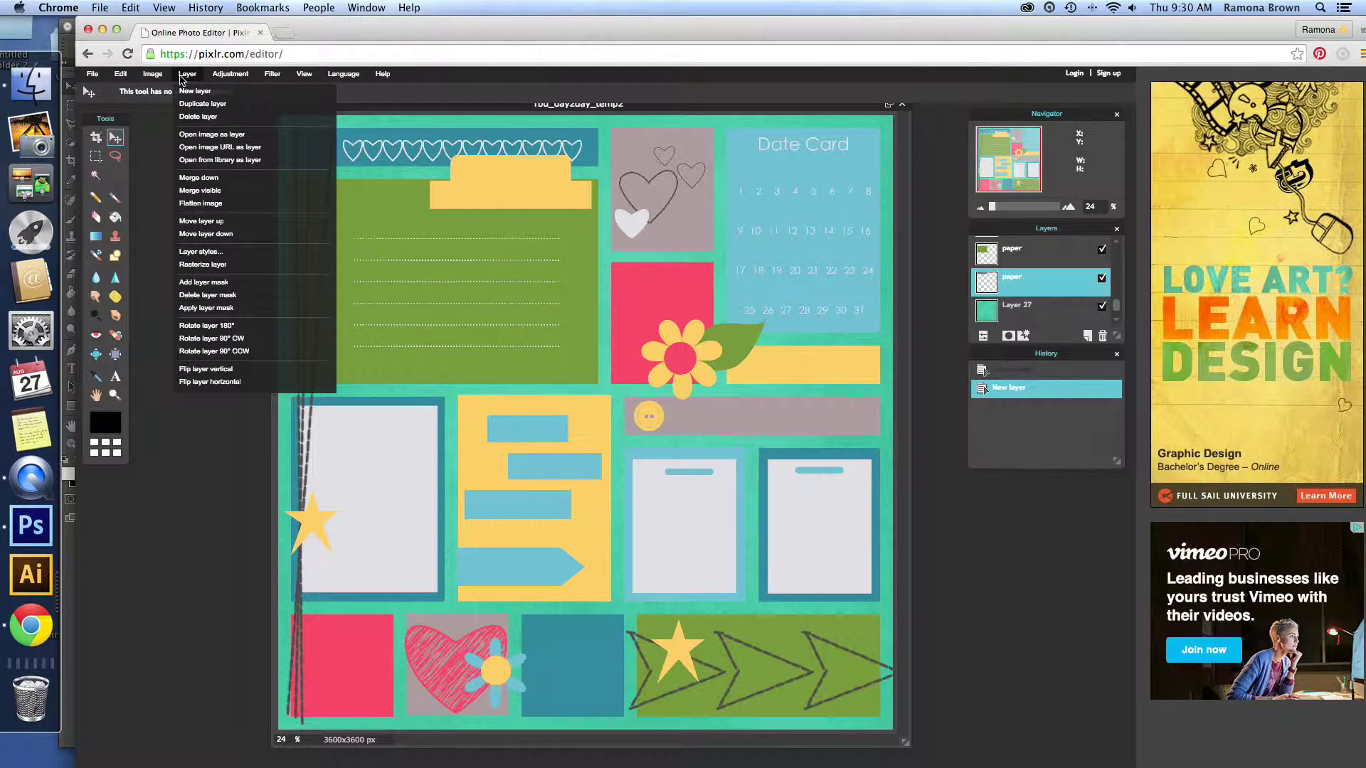
click(186, 137)
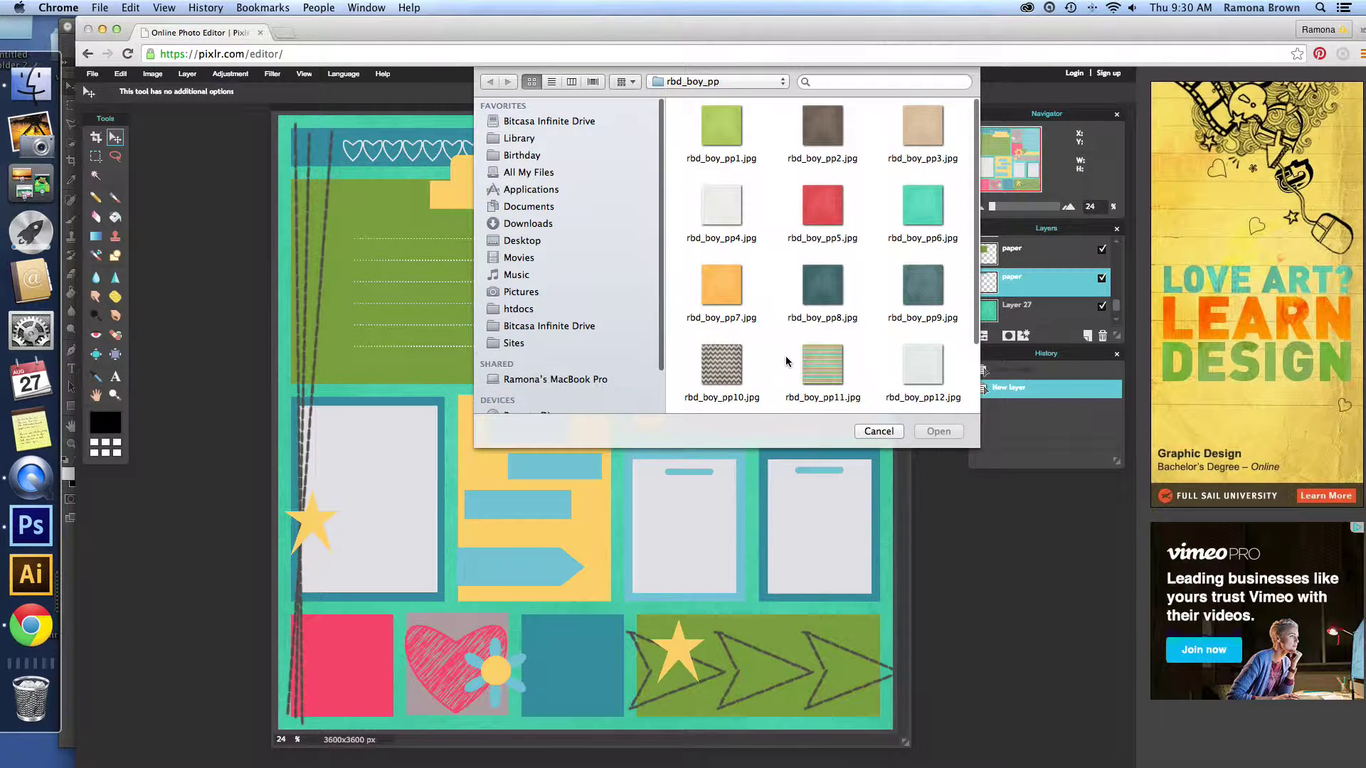
click(923, 377)
click(955, 432)
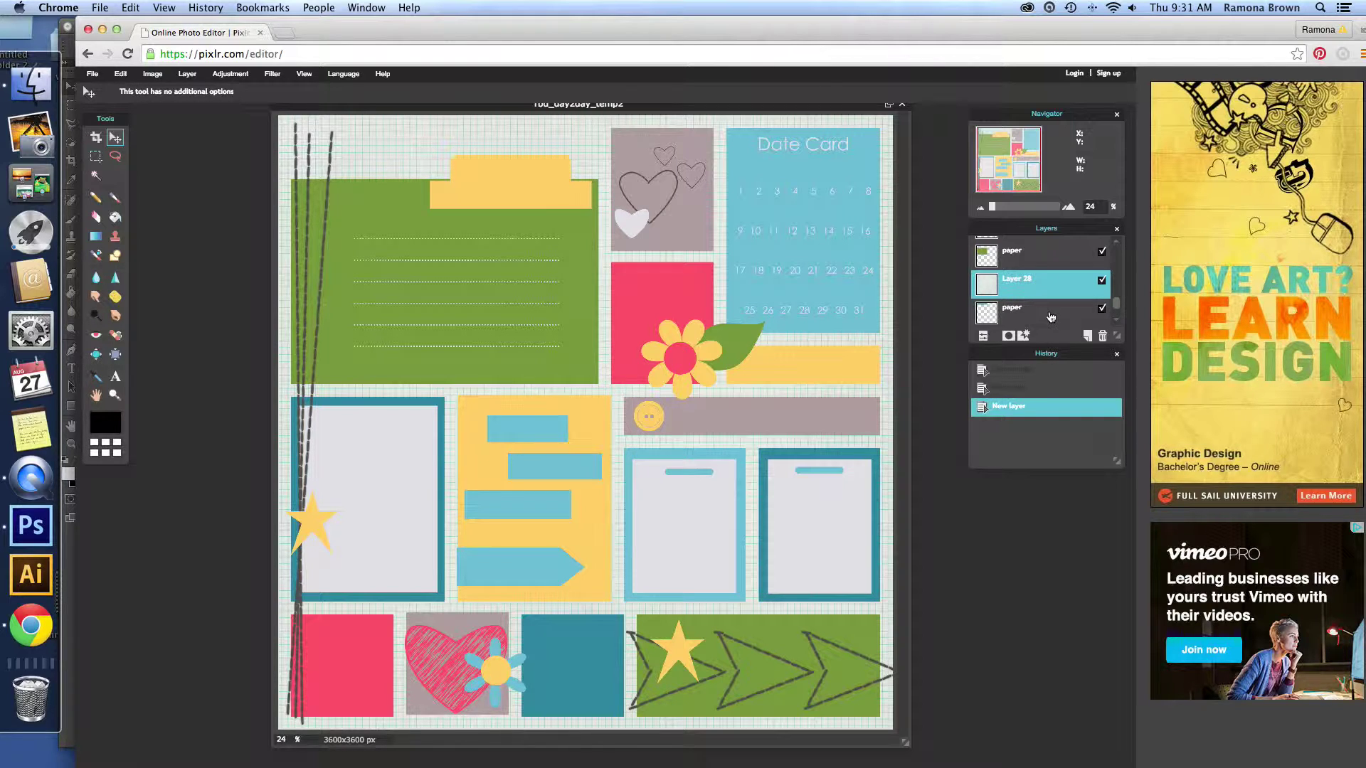
click(1051, 316)
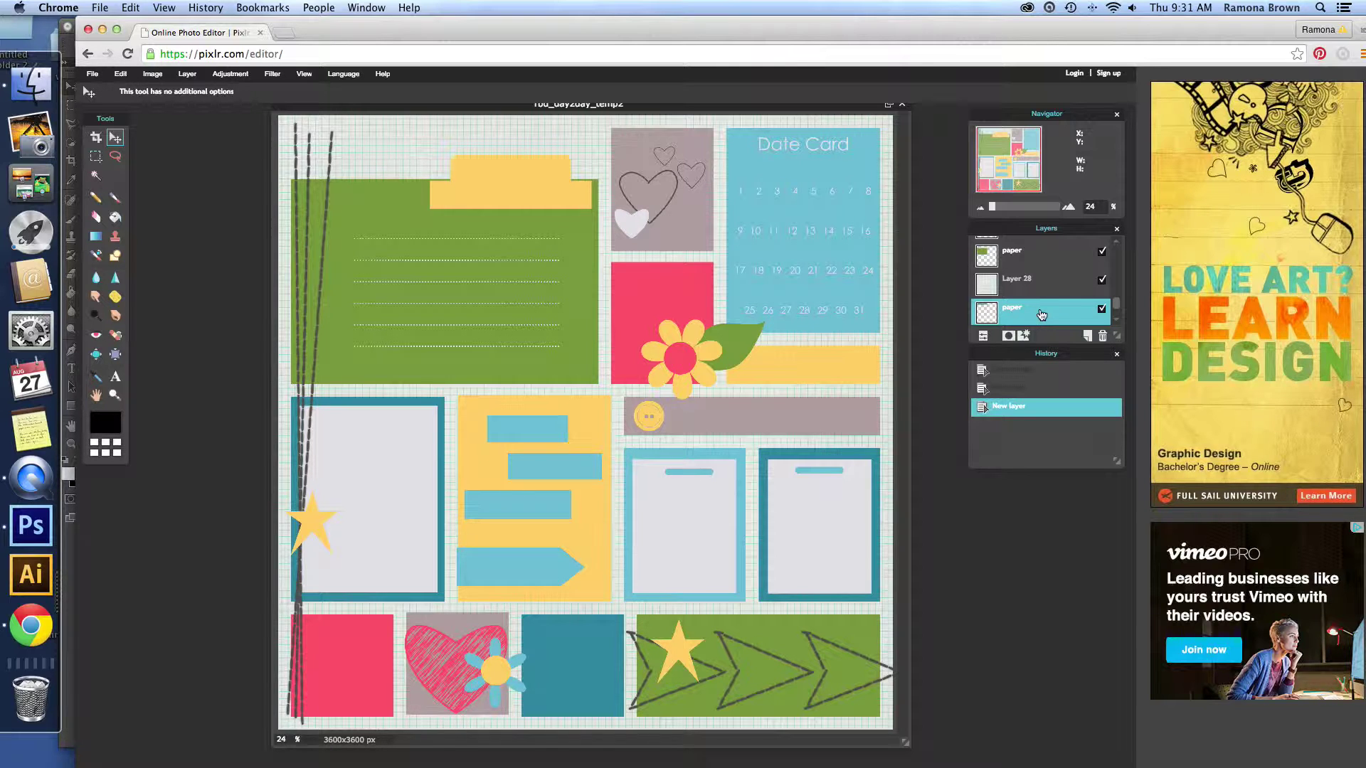
- Select the strip, invert the selection, clear Layer 28 outside the top-left strip, and deselect
click(120, 74)
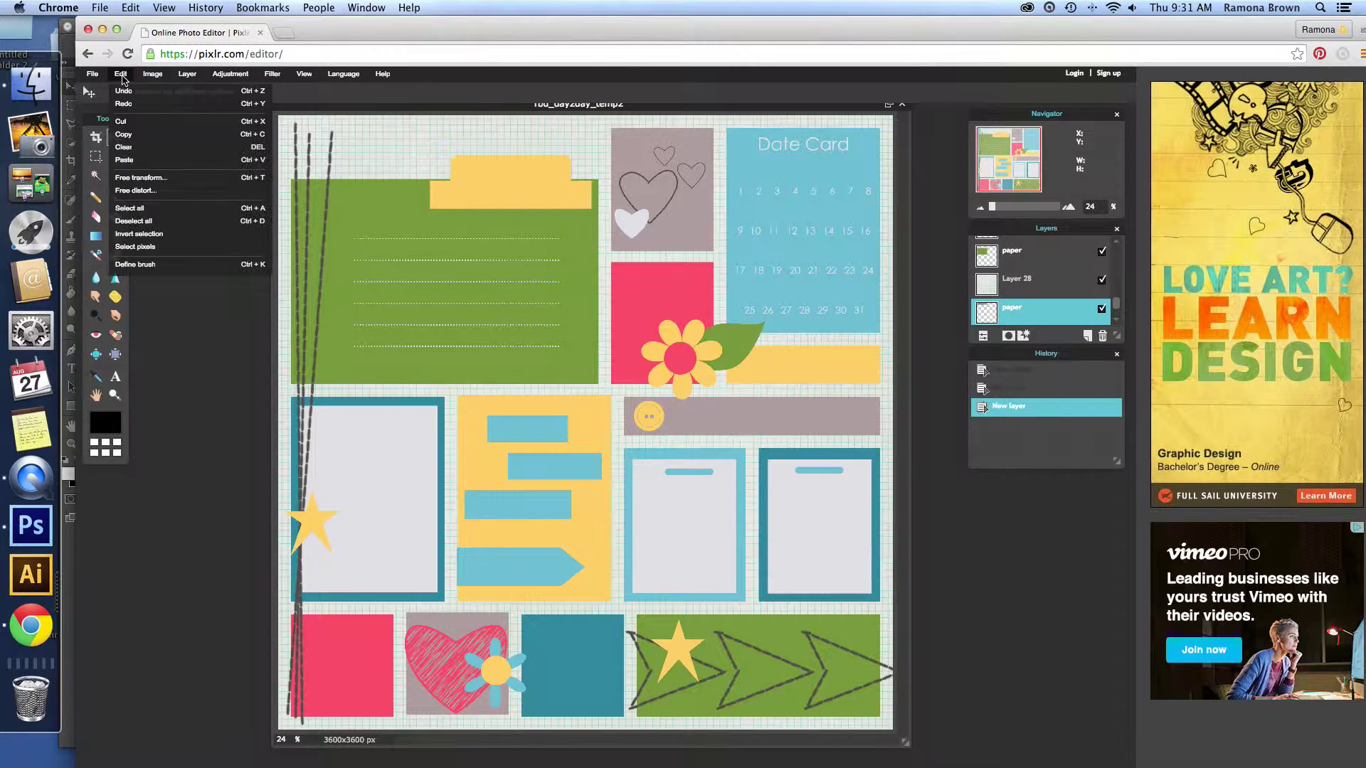
click(154, 246)
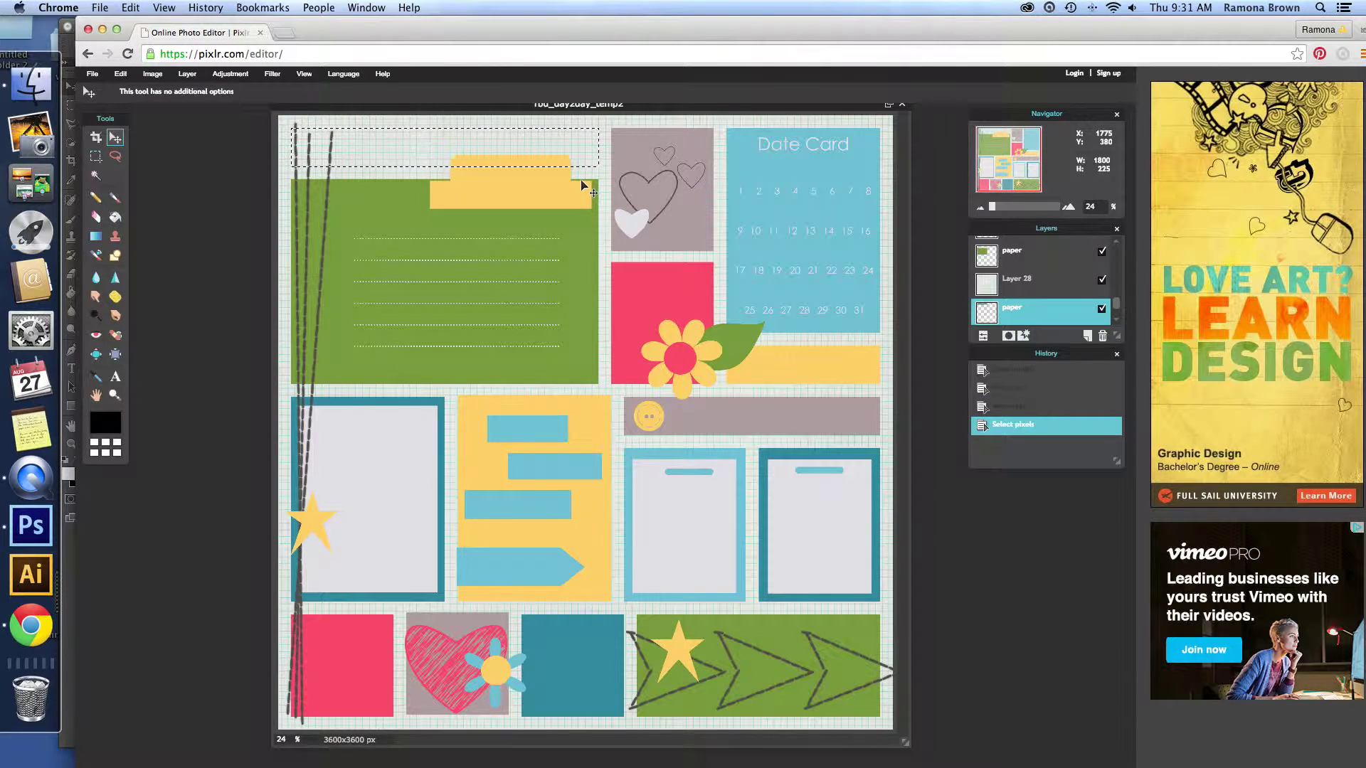
click(1055, 286)
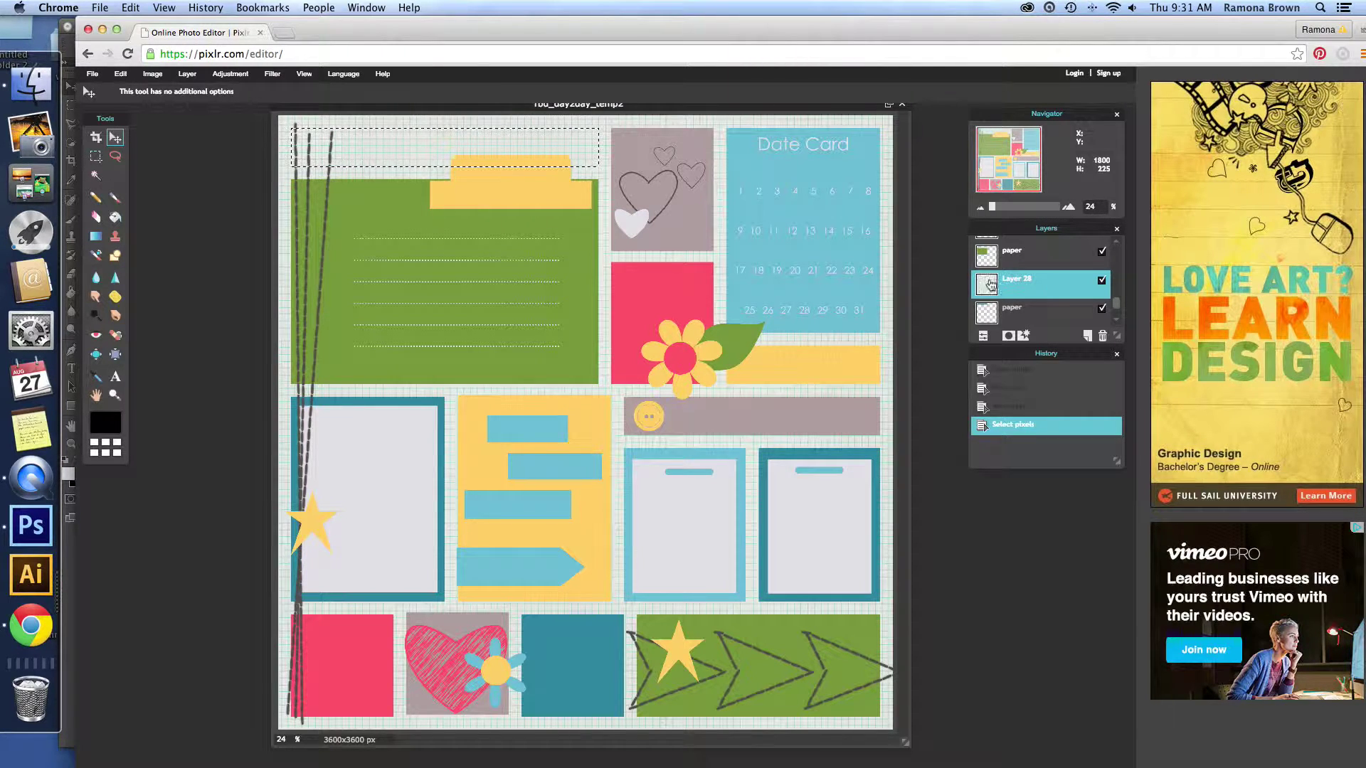
click(119, 75)
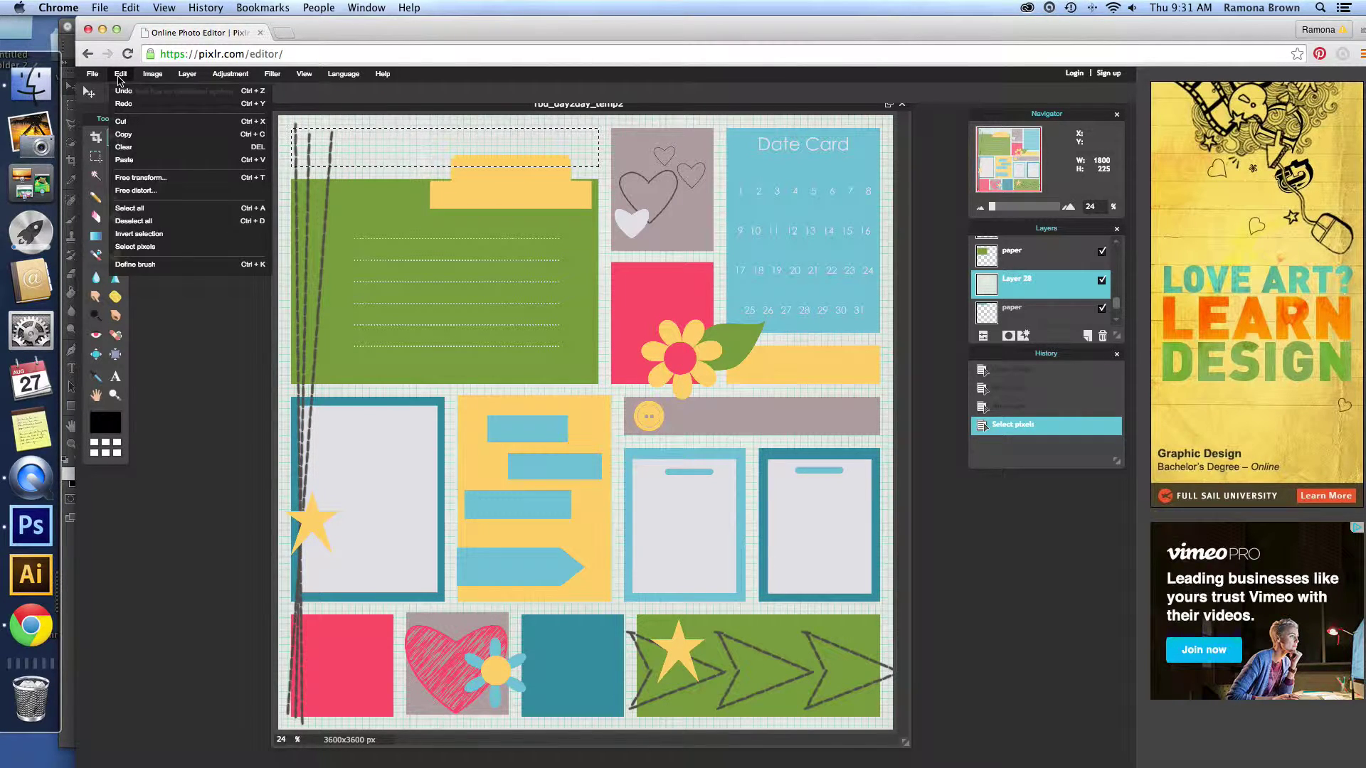
click(129, 237)
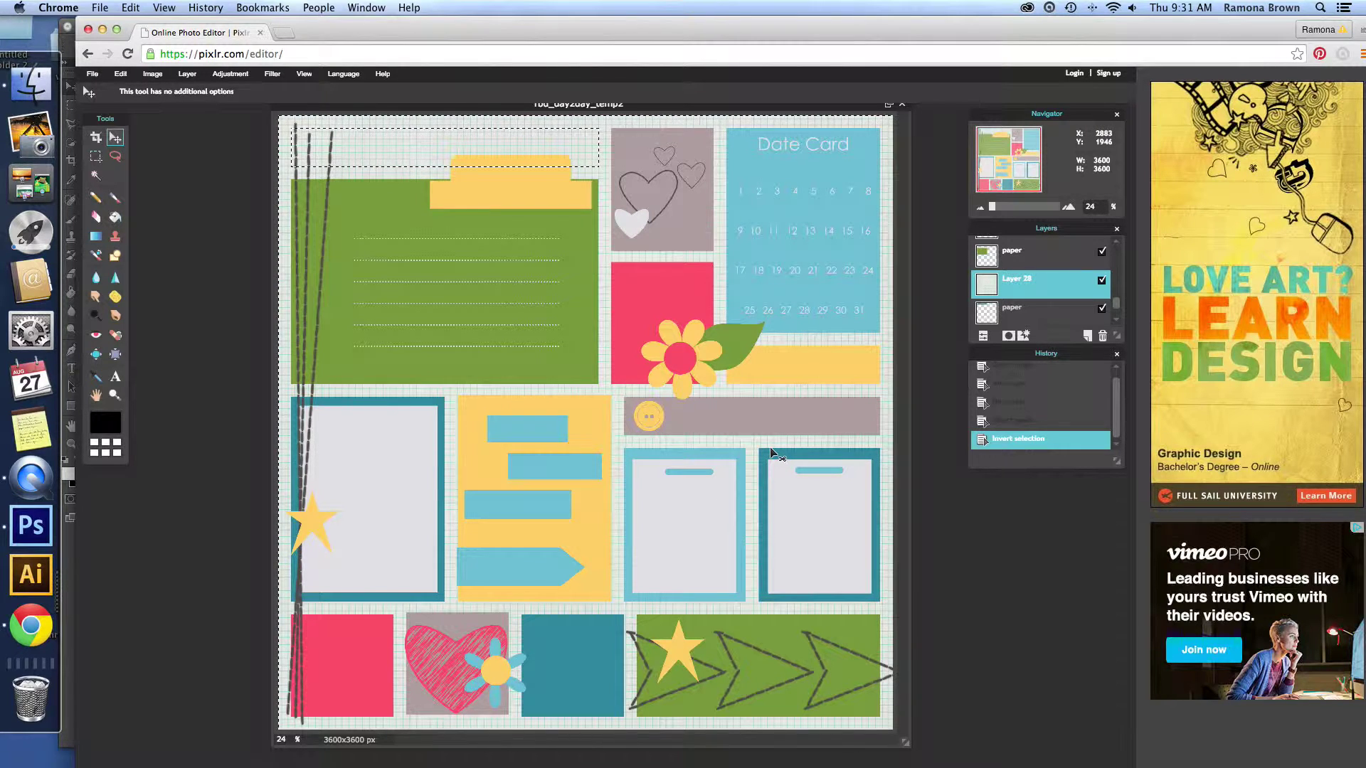
key(Delete)
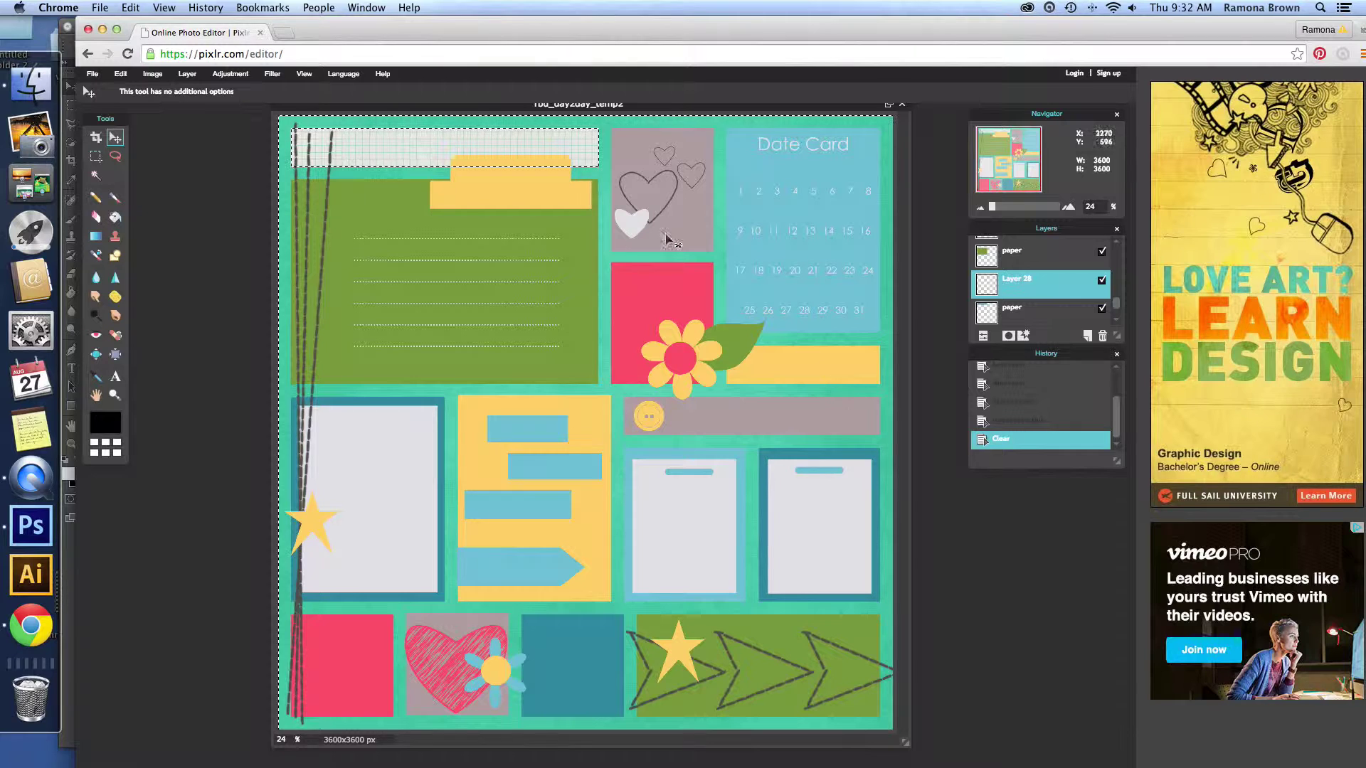
click(121, 74)
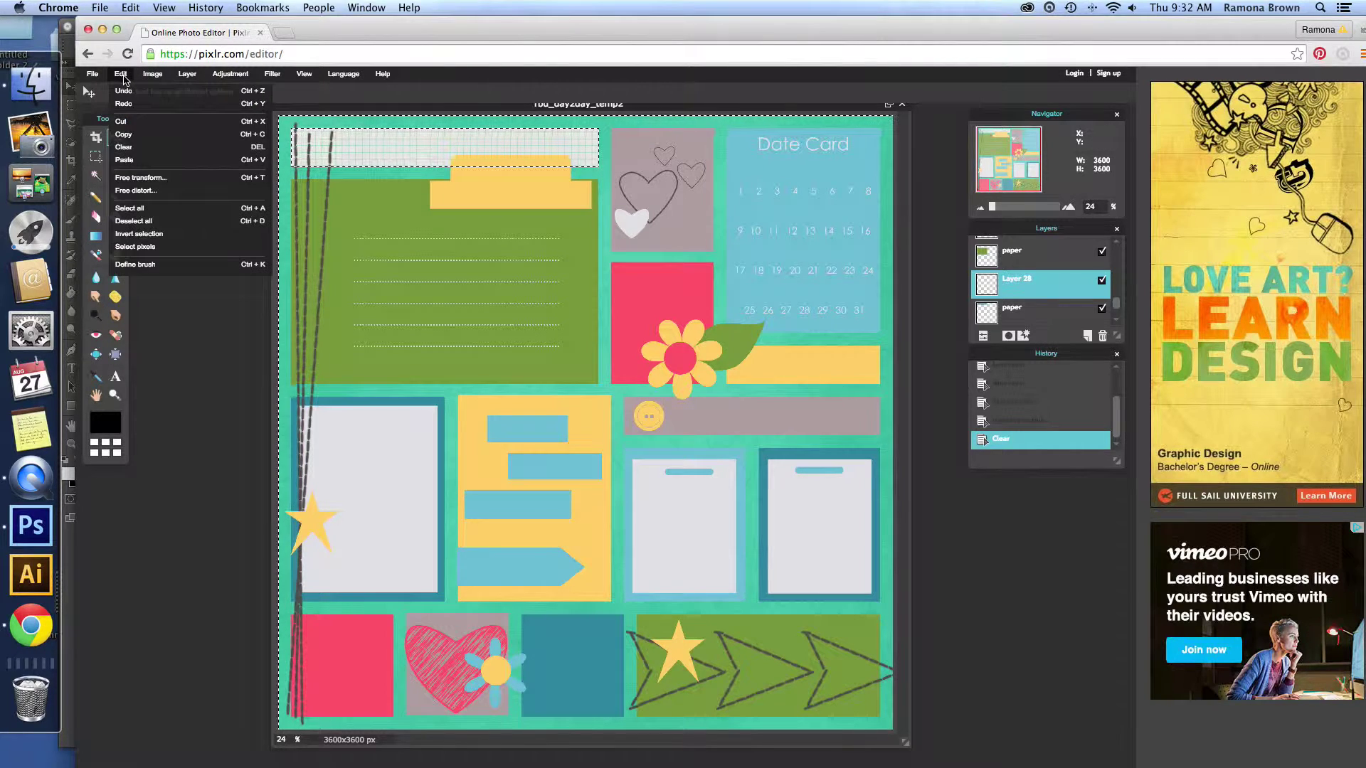
click(139, 222)
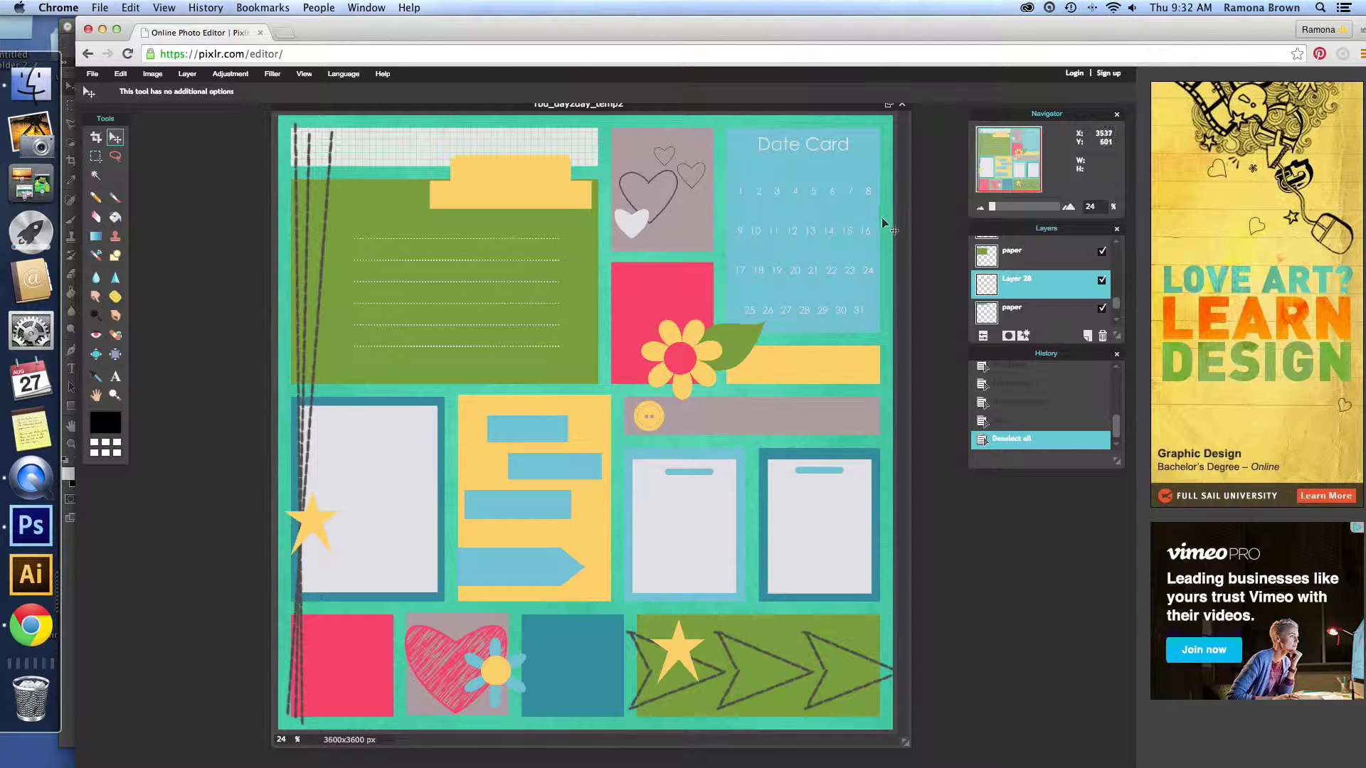
- Give the lower paper layer a drop shadow: opacity 26, distance 3, size 3, angle -120
click(1052, 315)
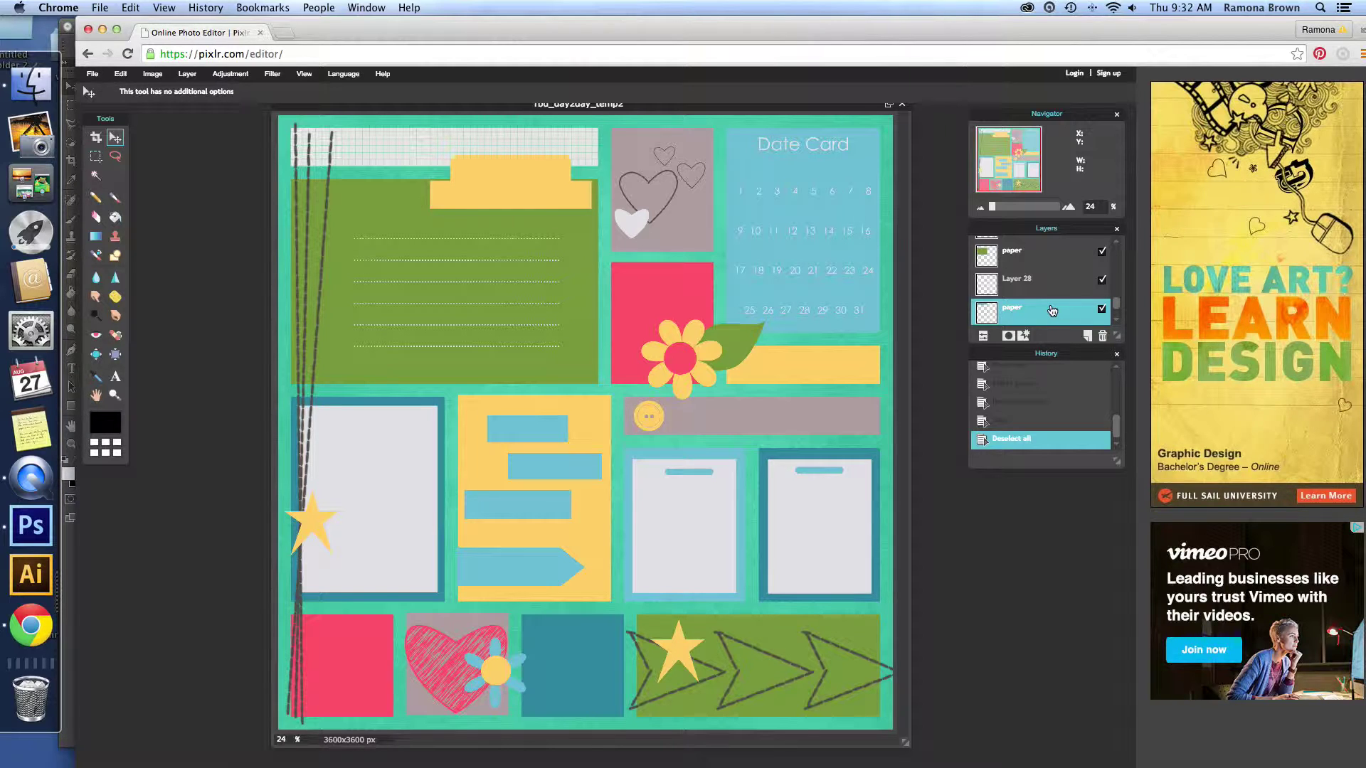
right_click(1052, 310)
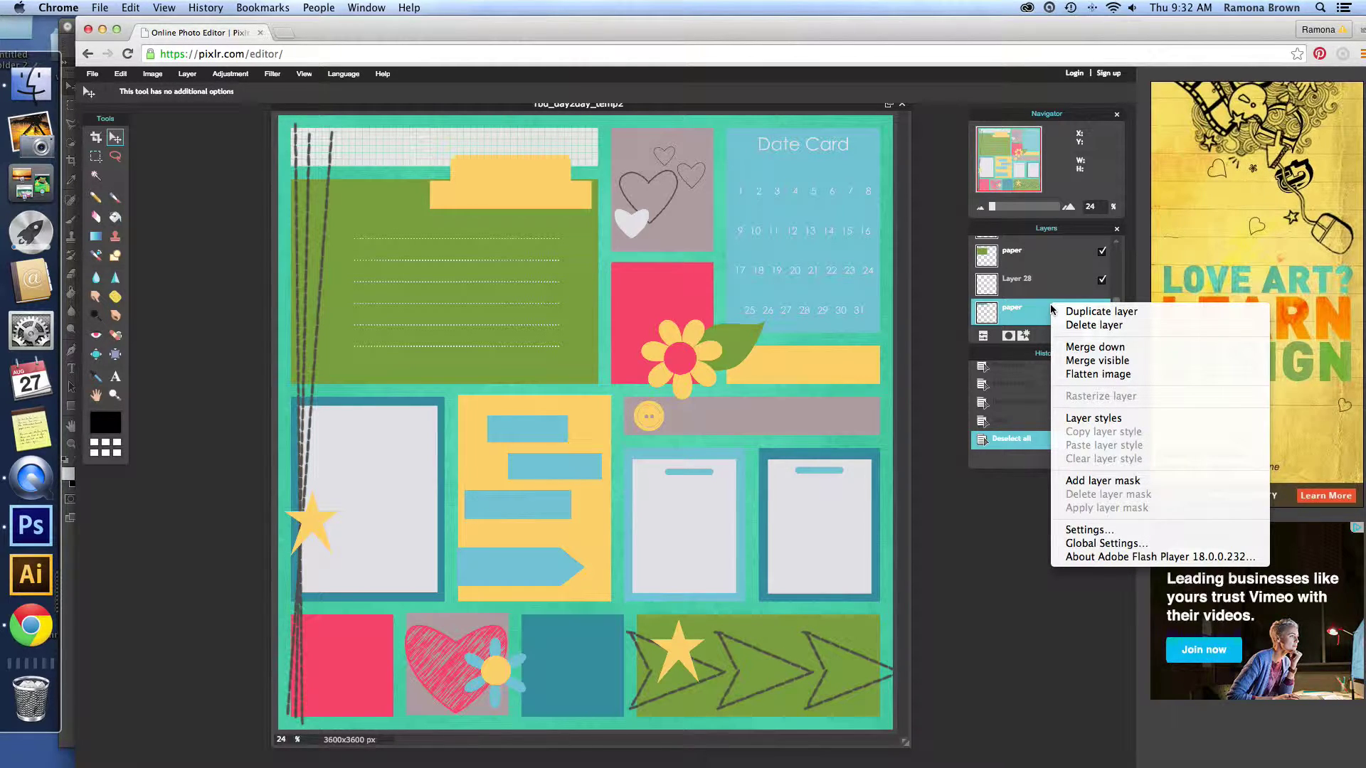
click(1095, 420)
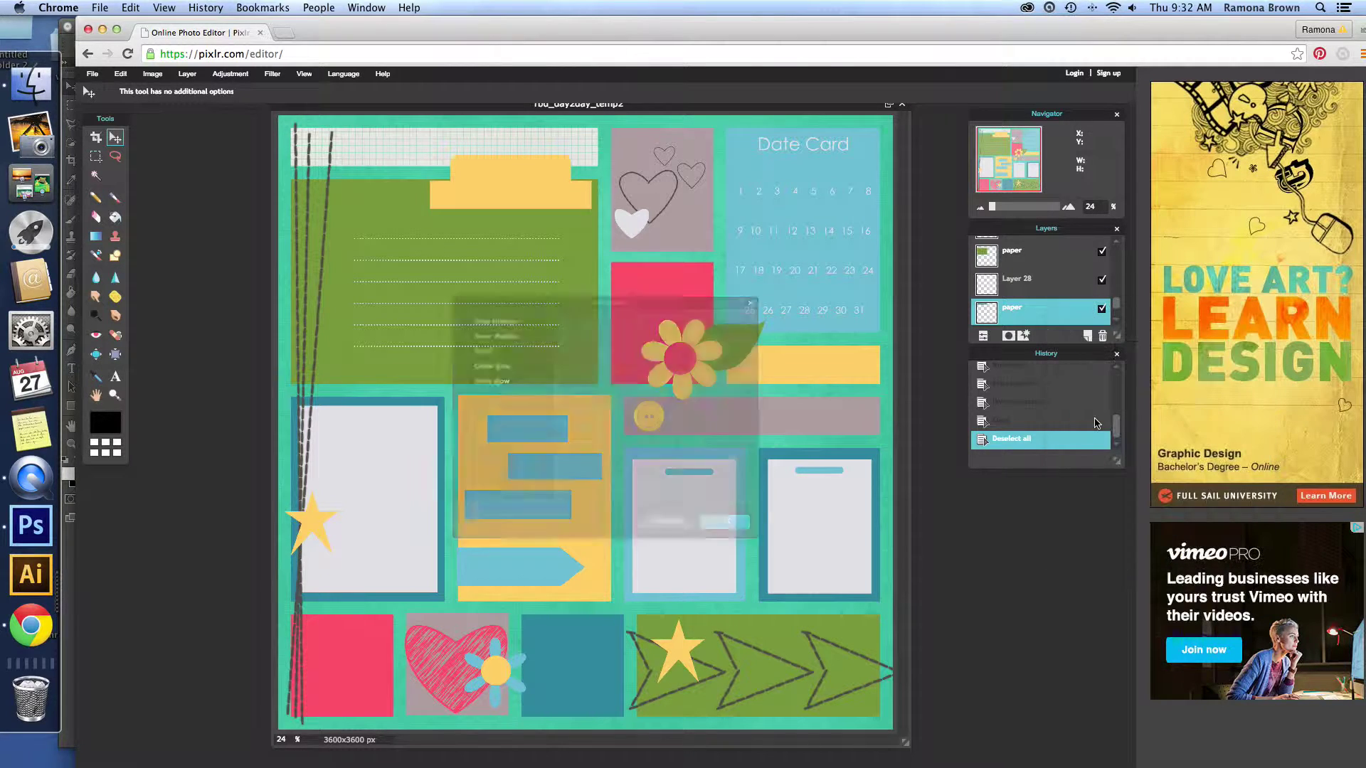
click(468, 323)
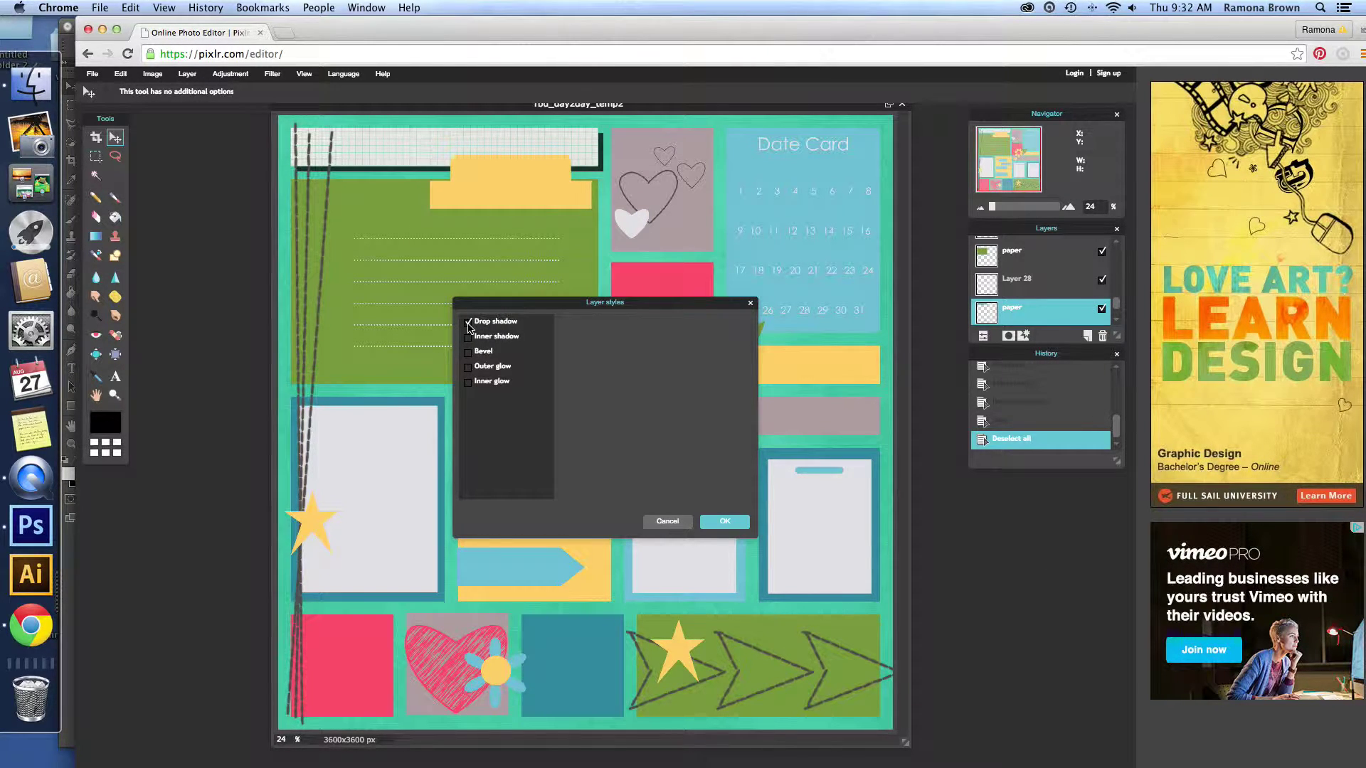
click(532, 327)
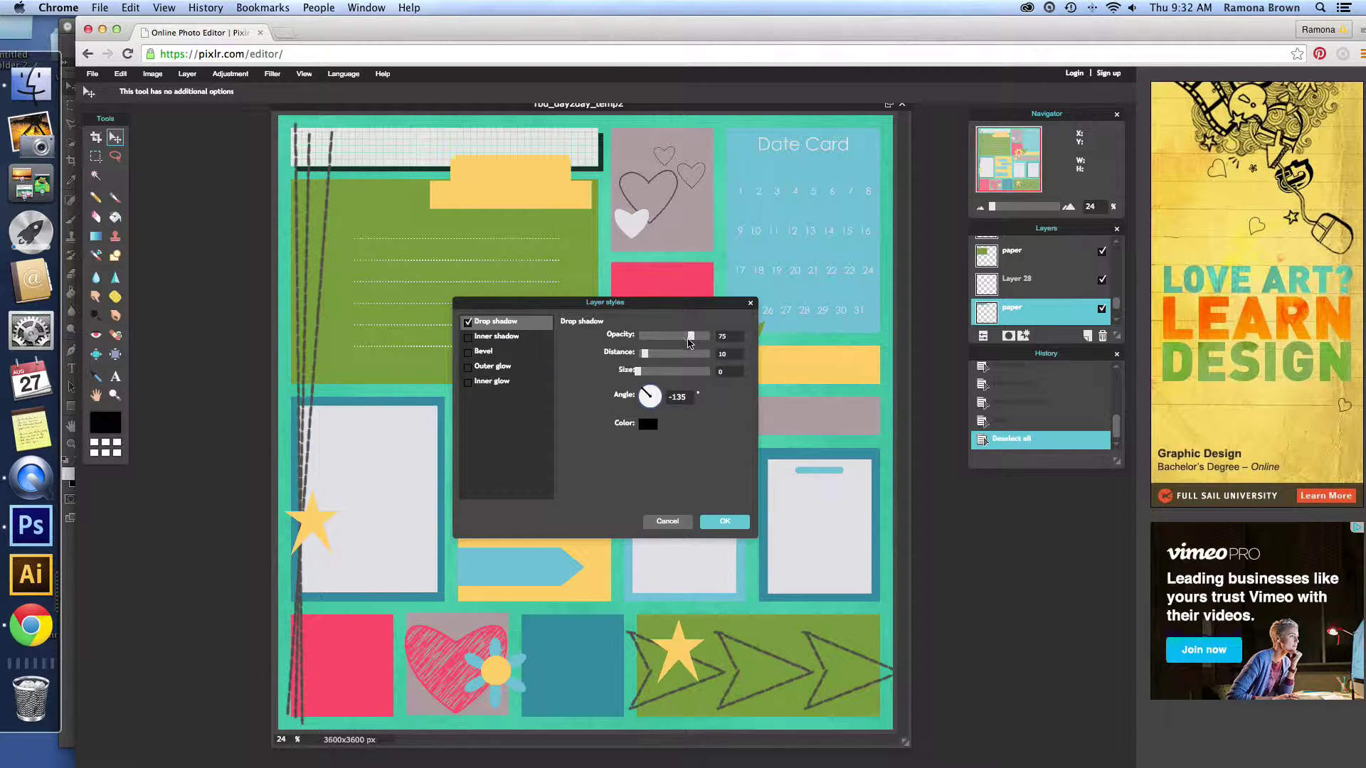
drag(691, 340, 643, 358)
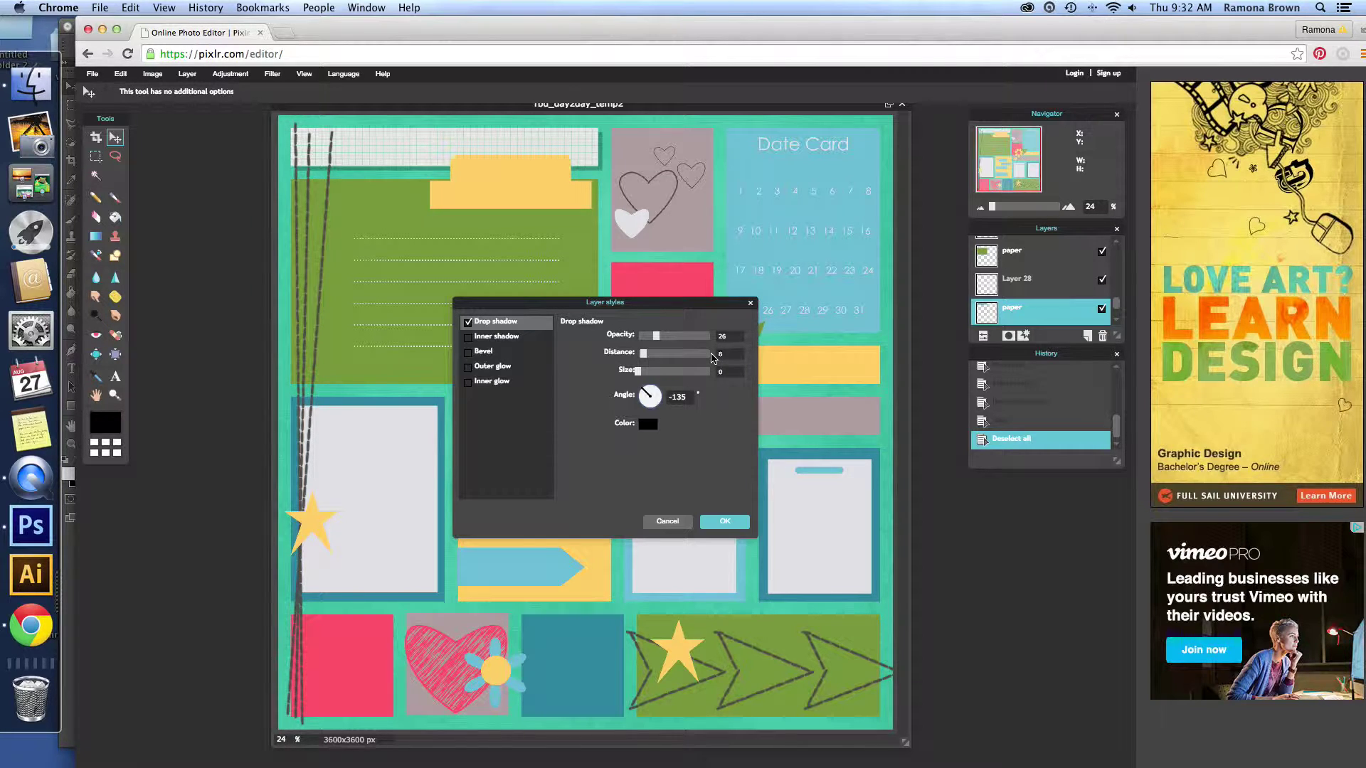
double_click(720, 354)
text(3)
double_click(688, 399)
text(-120)
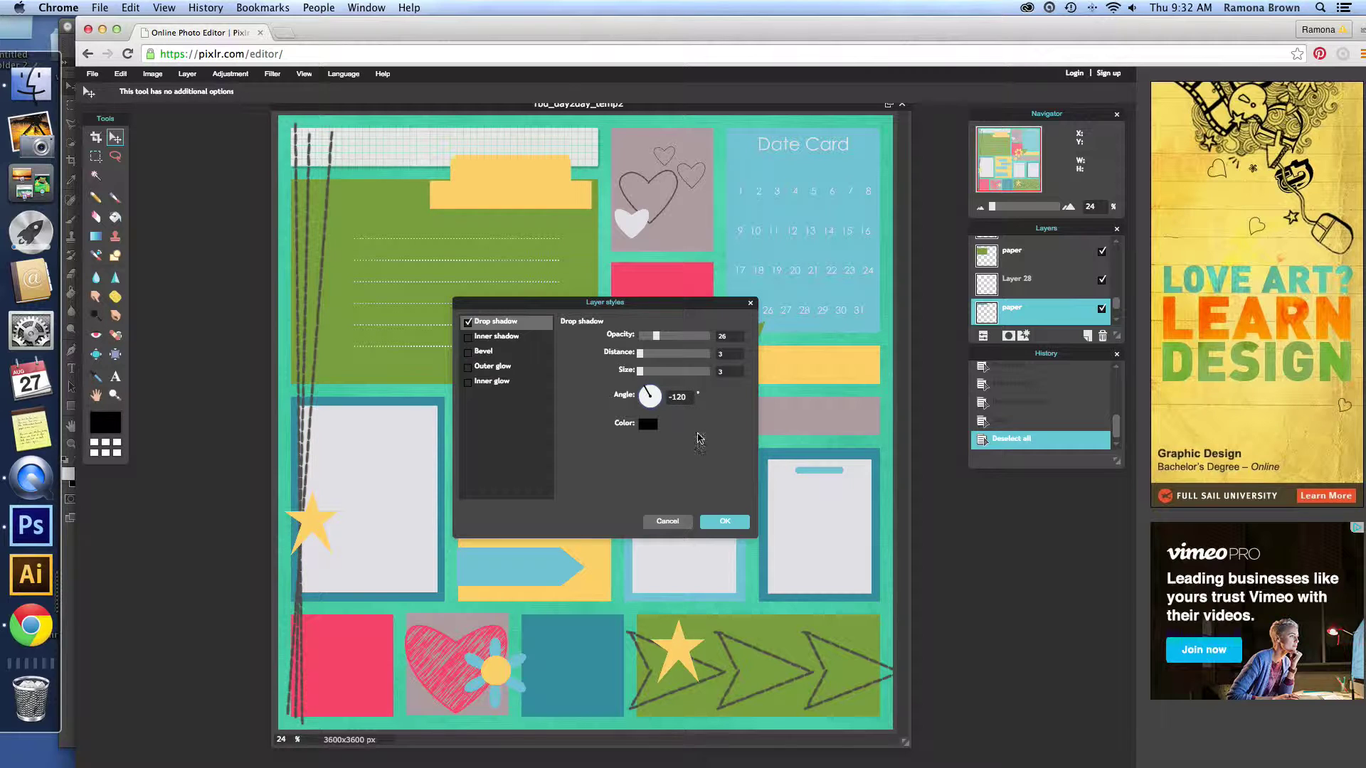
click(715, 525)
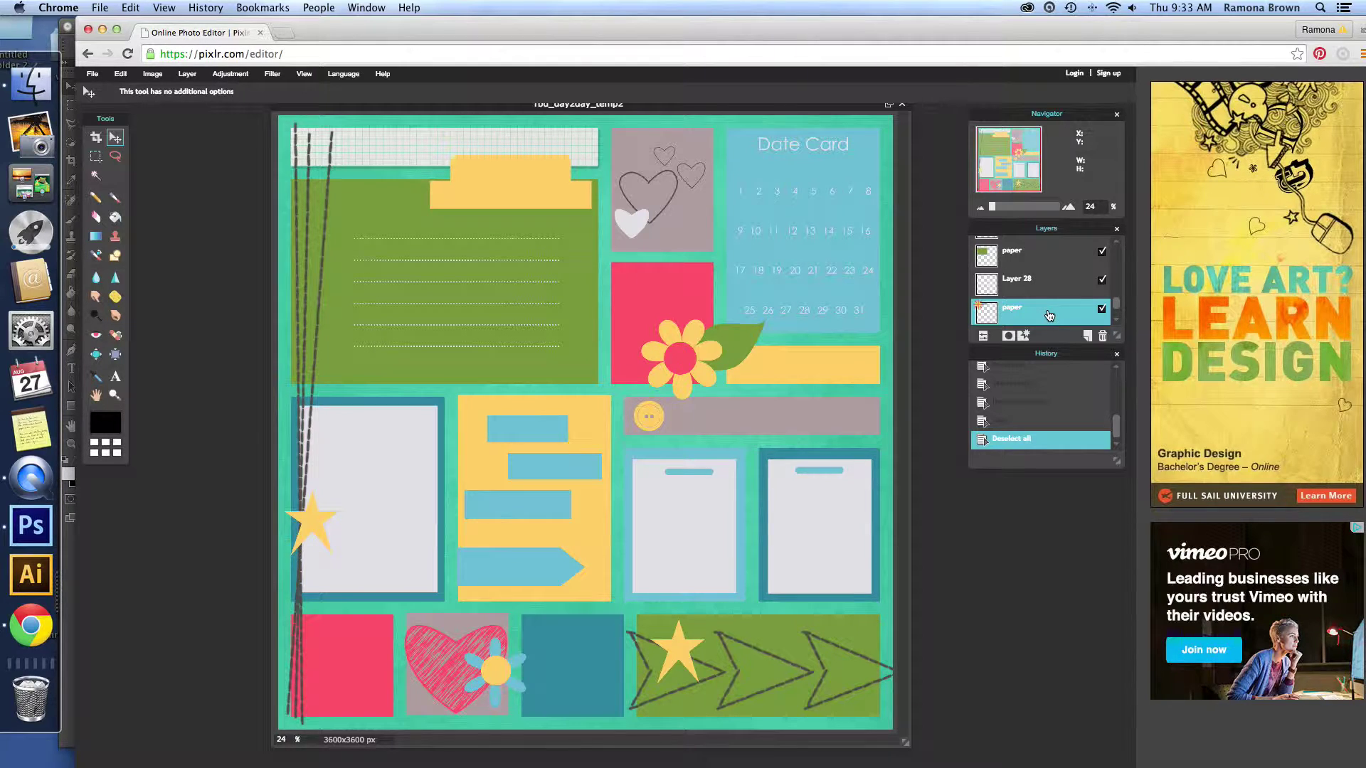
- Delete the shadowed paper layer and select the middle photo layer
scroll(1121, 306, down, 2)
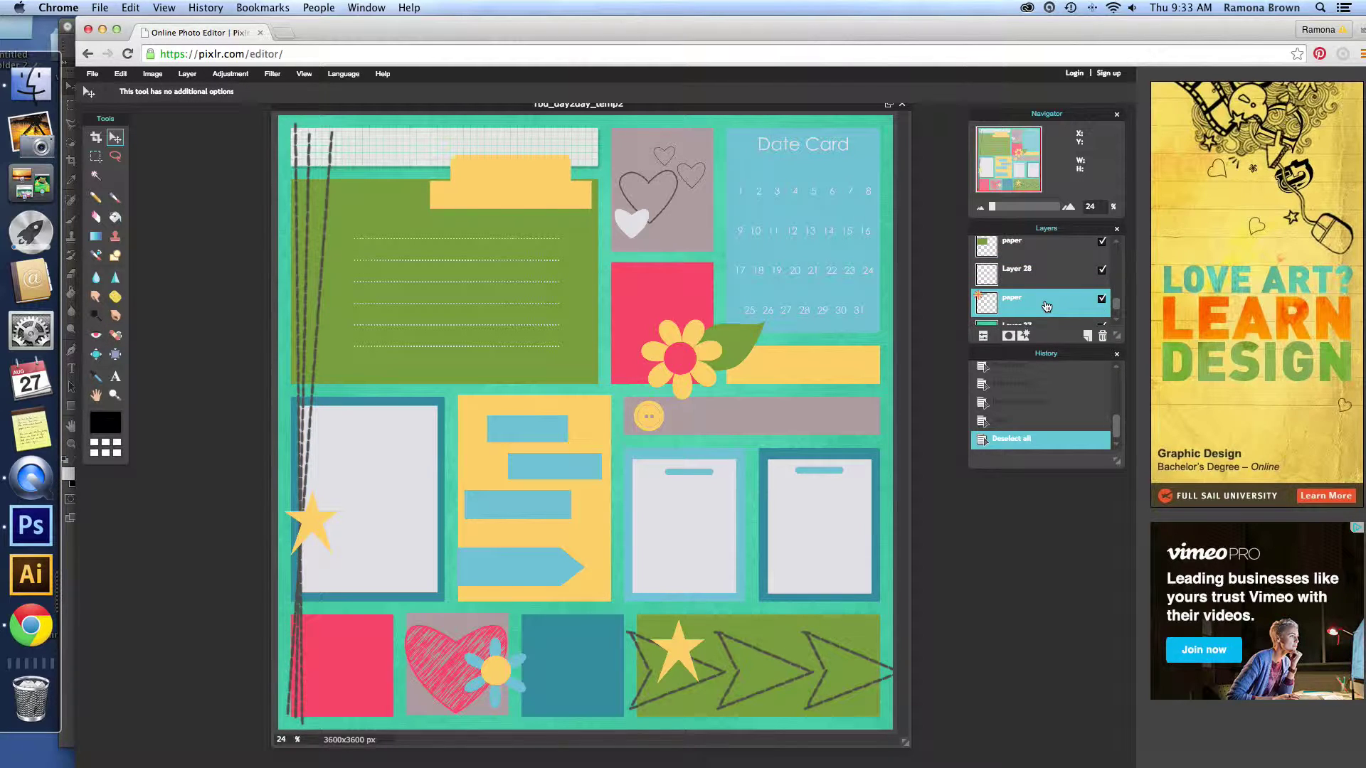
drag(1065, 308, 1103, 337)
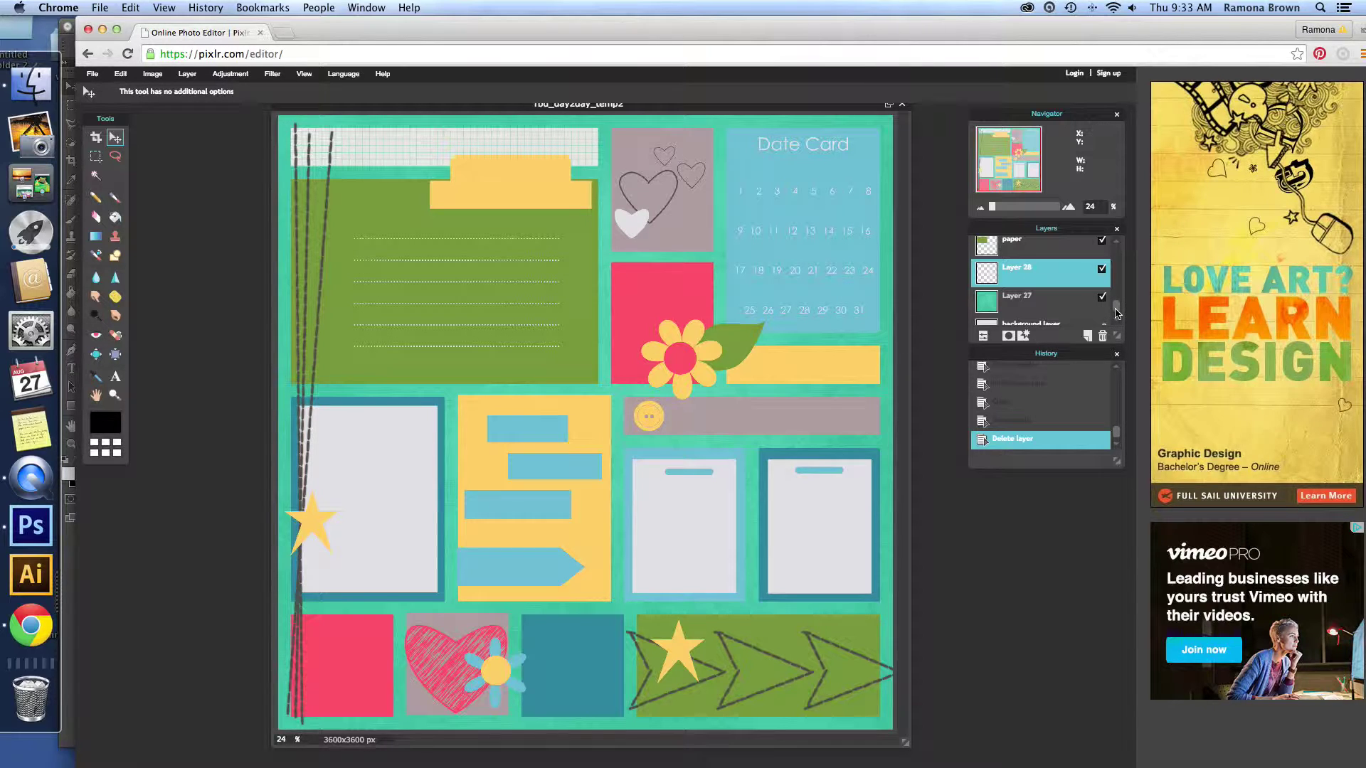
scroll(1116, 311, up, 2)
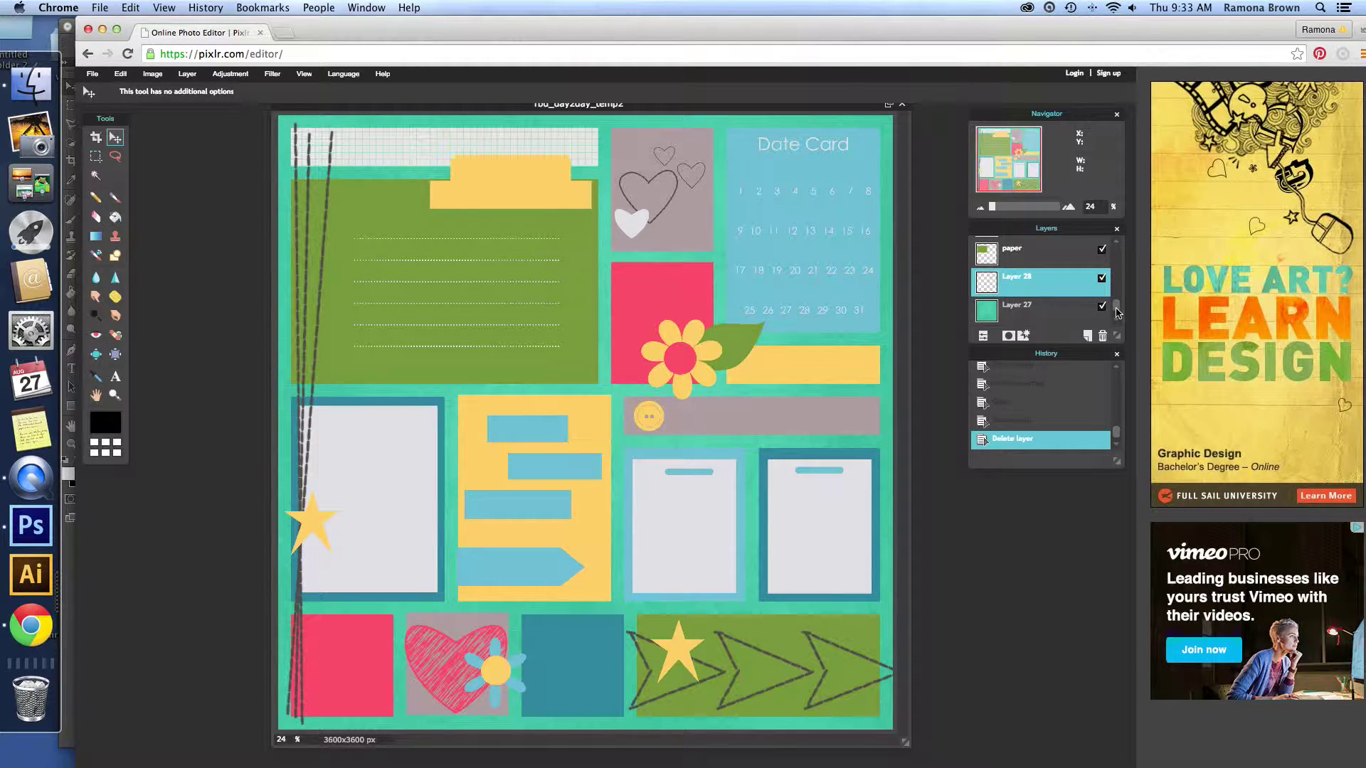
scroll(1116, 311, up, 3)
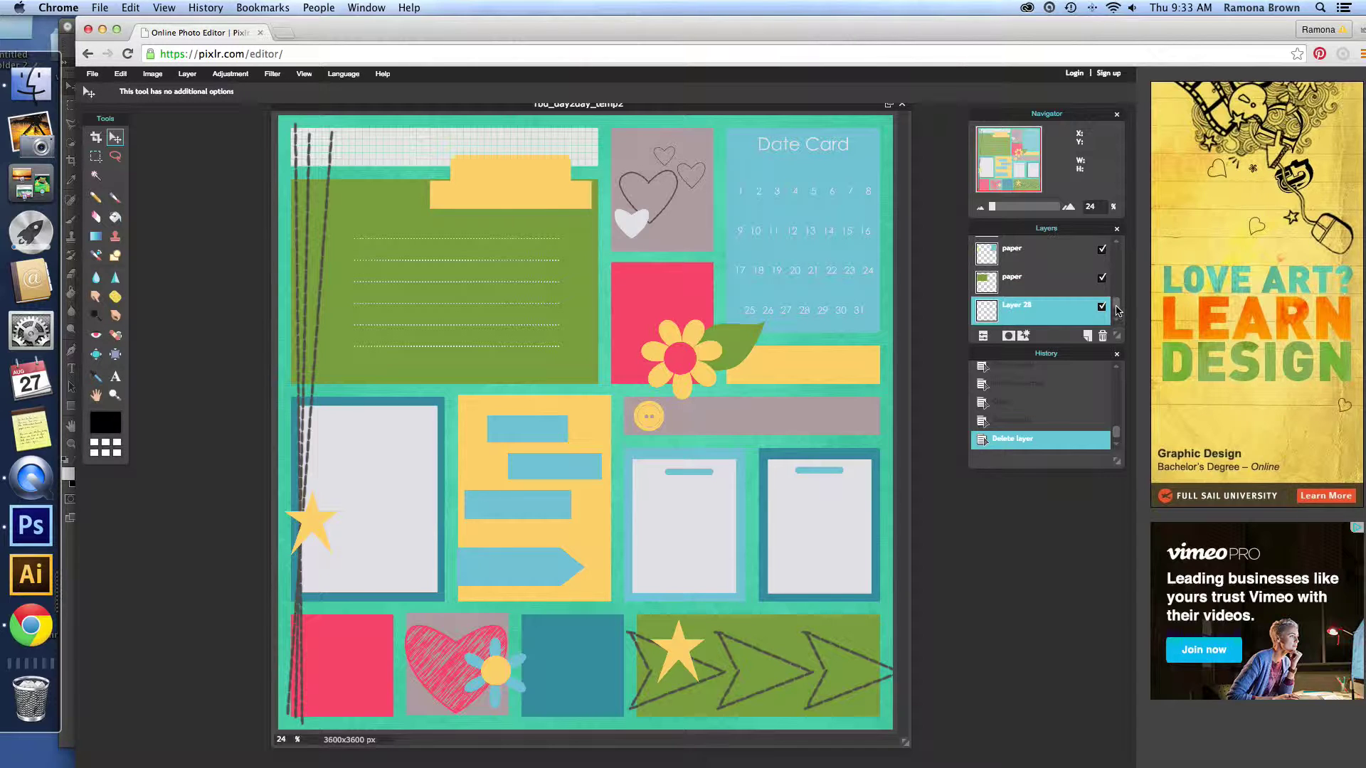
scroll(1116, 312, up, 3)
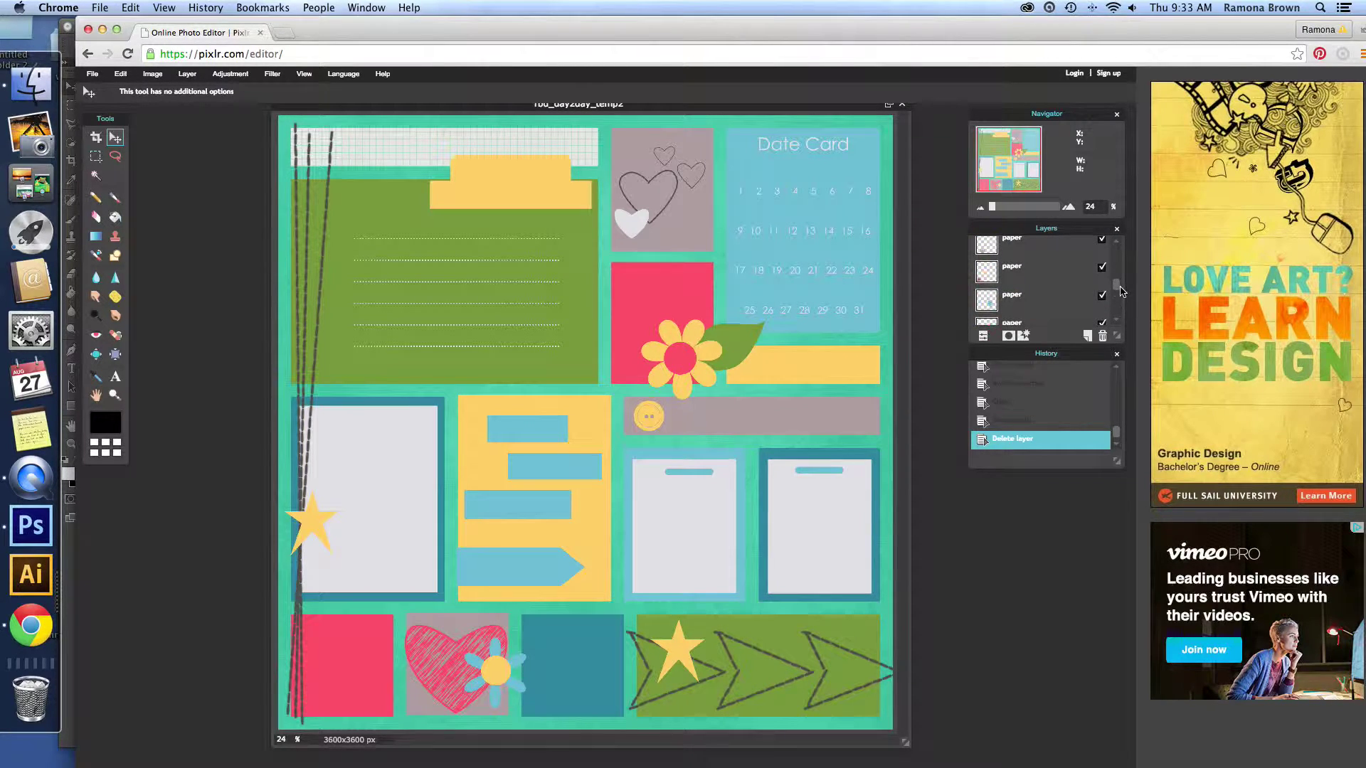
scroll(1121, 292, up, 2)
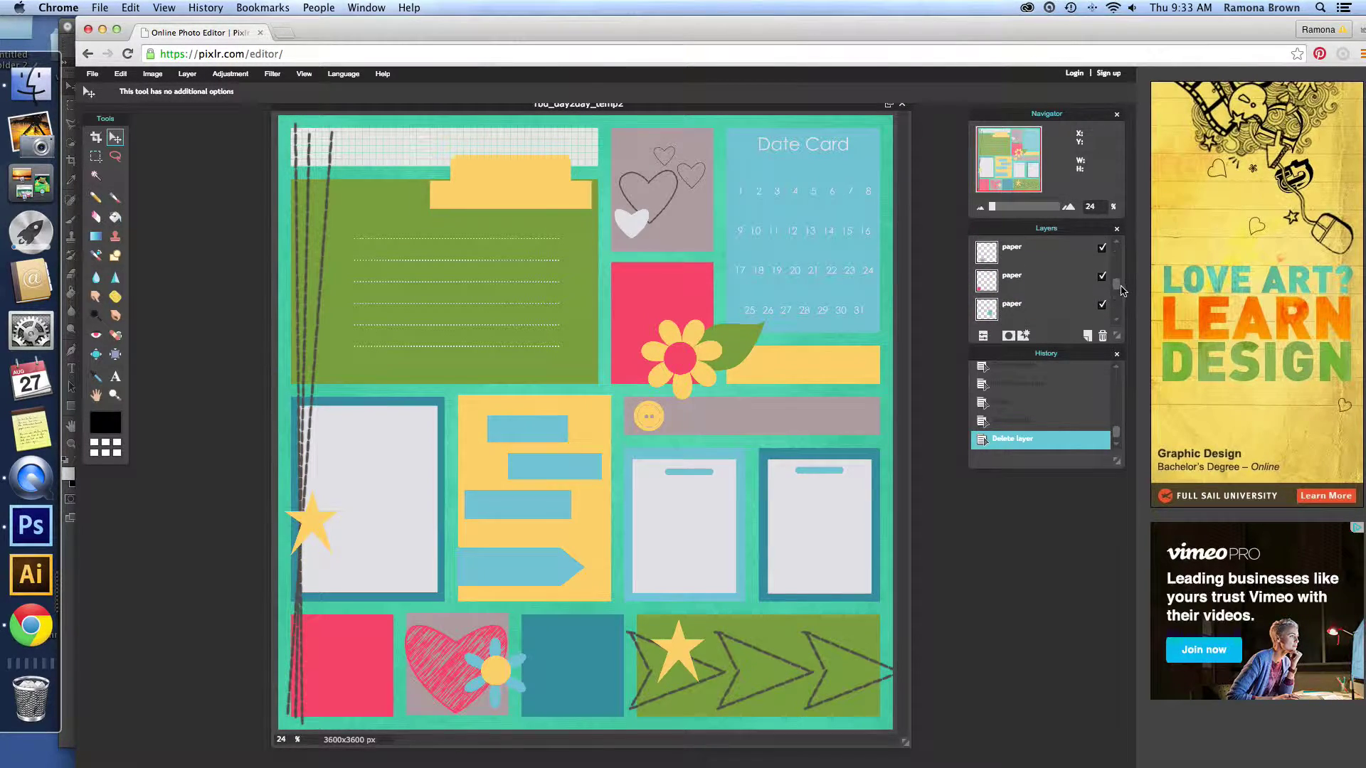
scroll(1121, 288, up, 3)
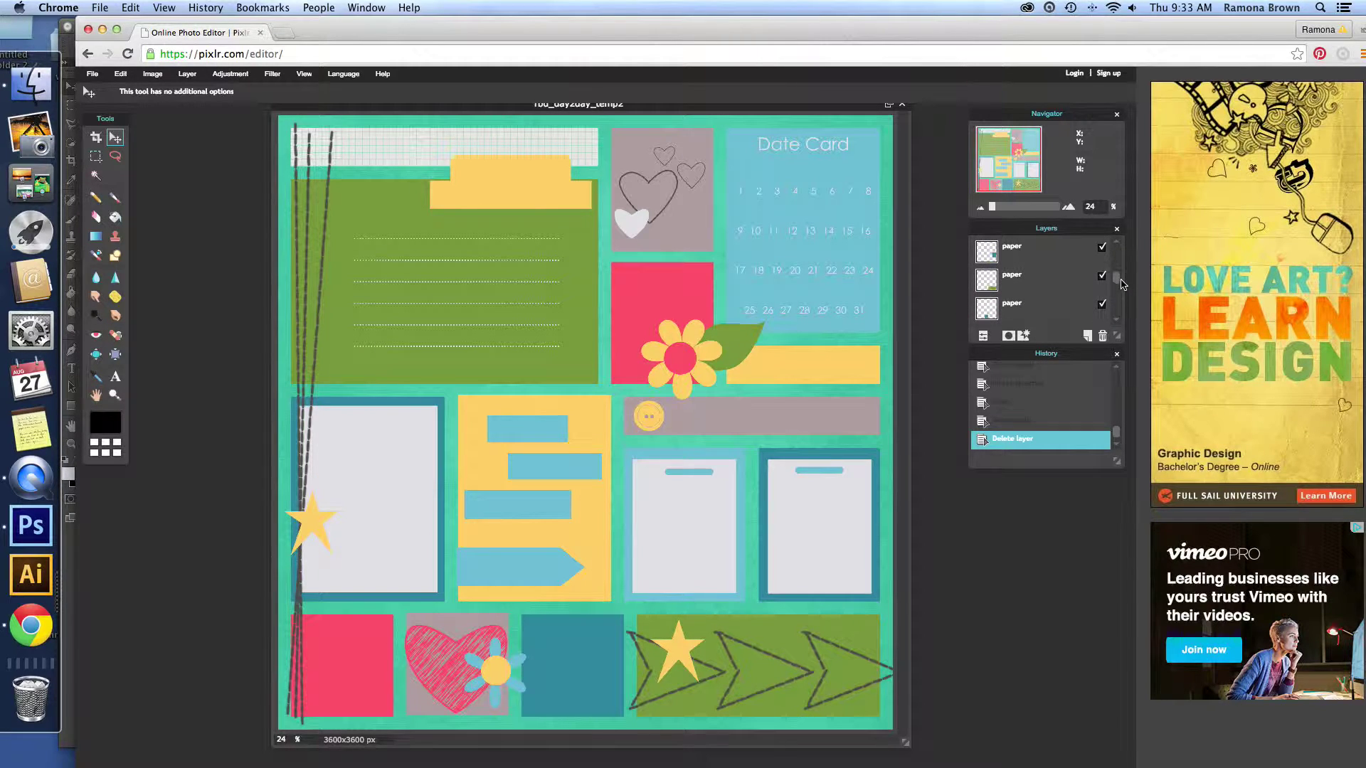
click(1041, 280)
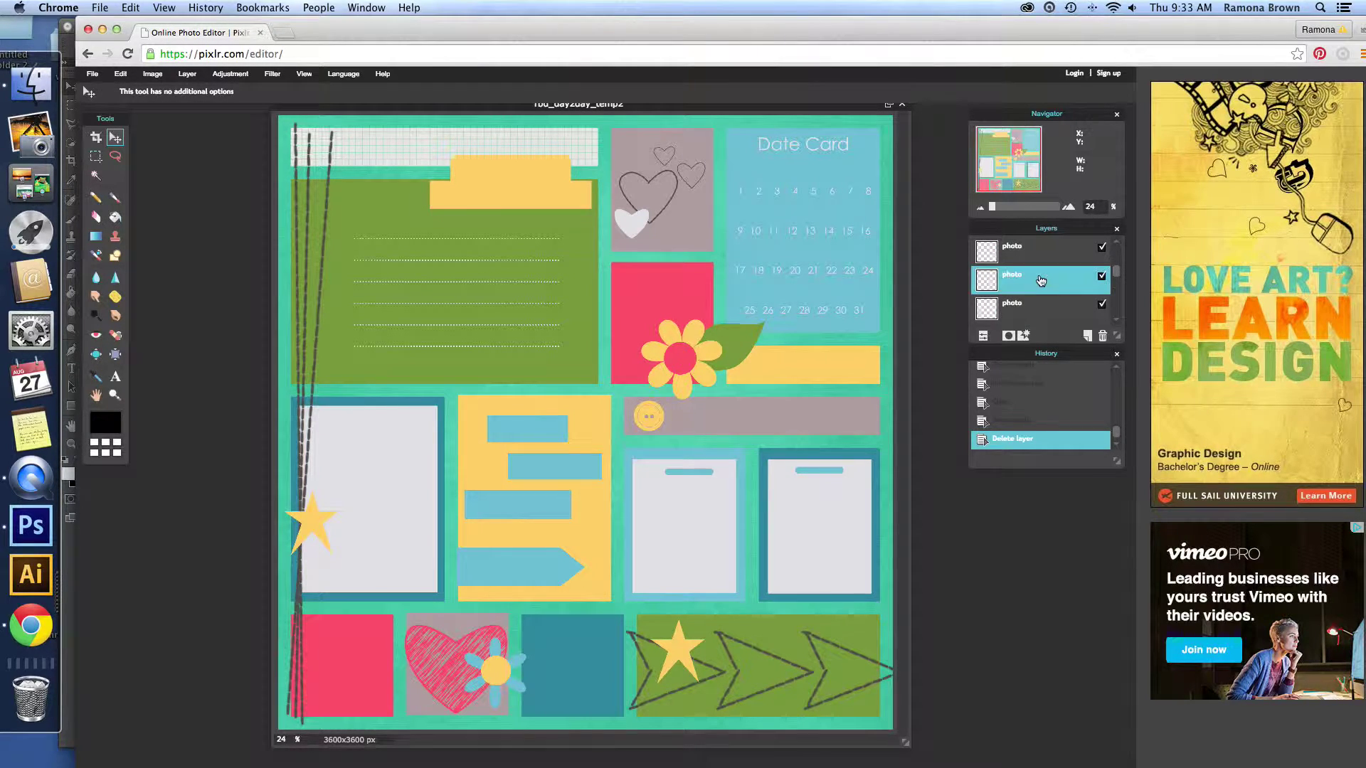
- Add photo 2015-01-19 20.54.24.jpg from the January 18-24 folder as Layer 29
click(188, 75)
click(206, 135)
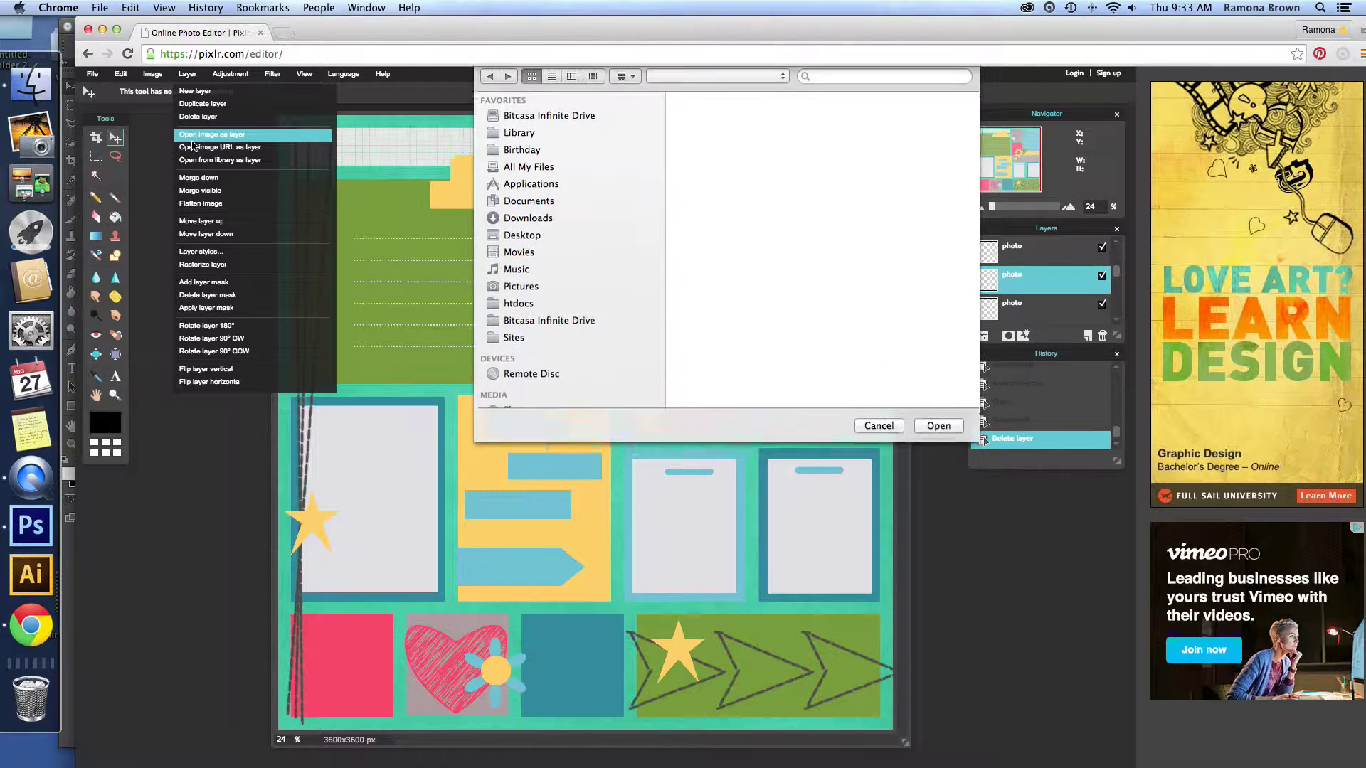
click(719, 81)
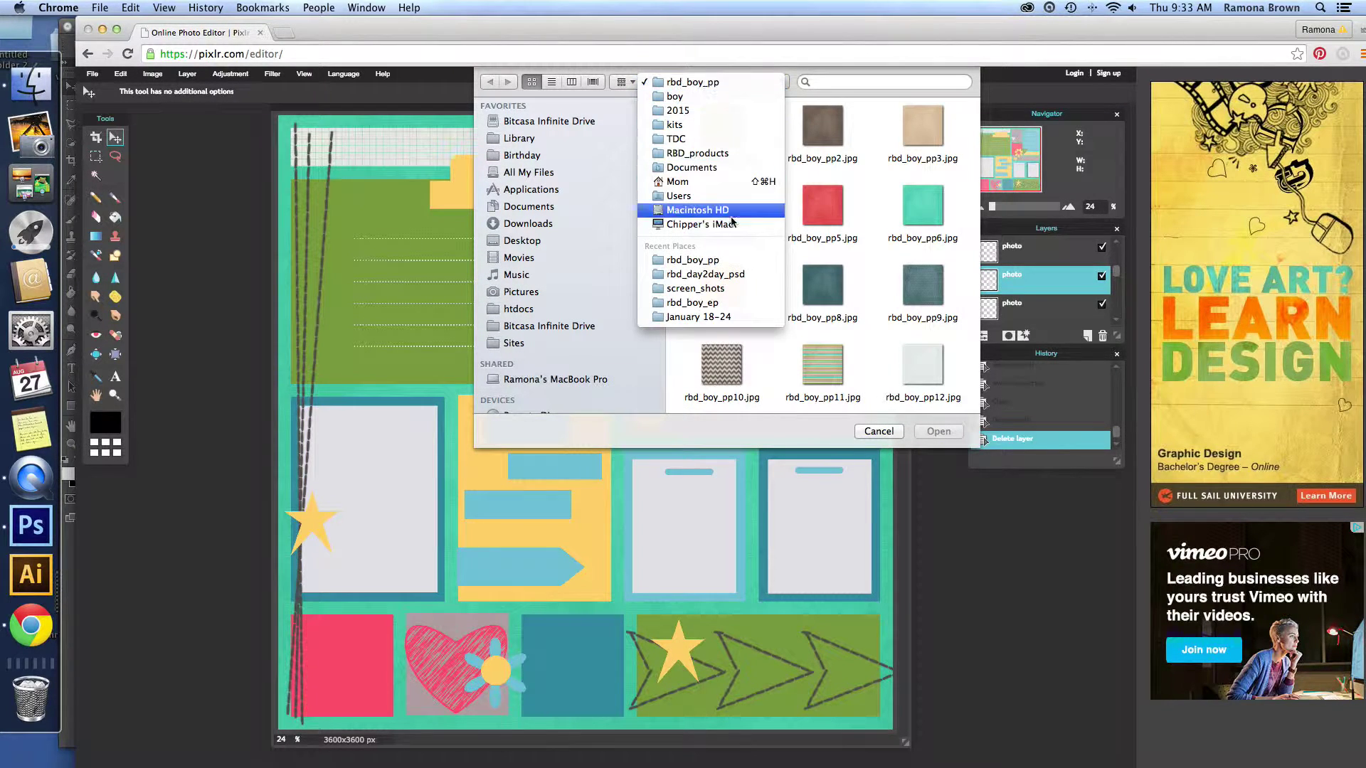
click(729, 318)
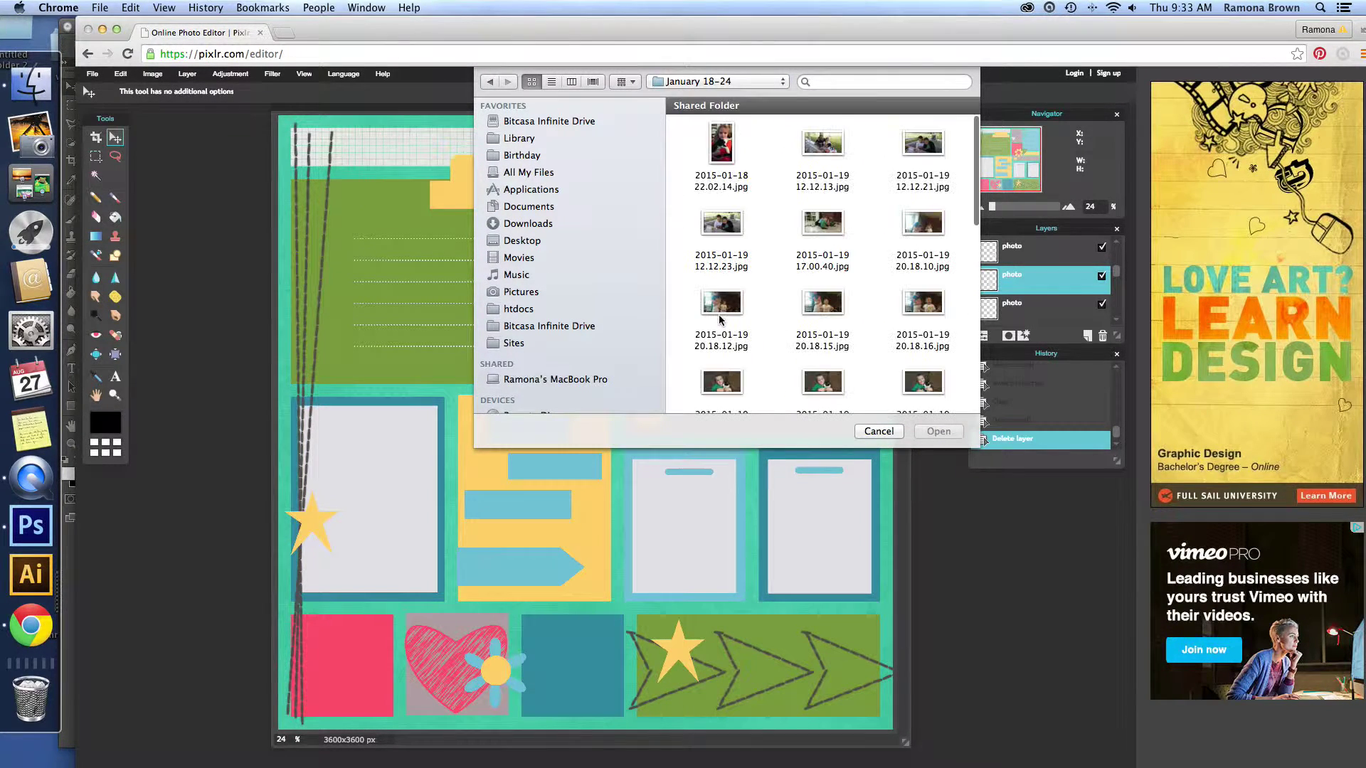
scroll(927, 342, up, 1)
click(929, 321)
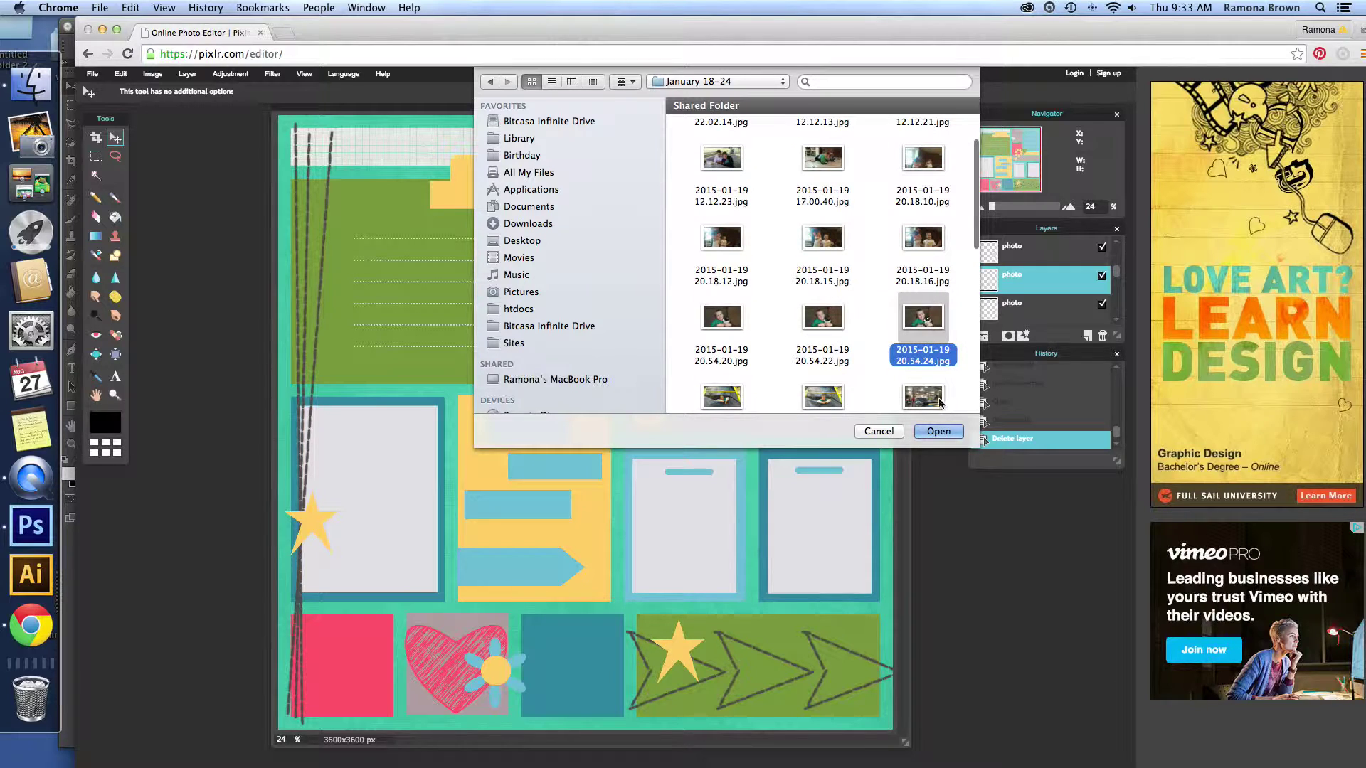
click(939, 431)
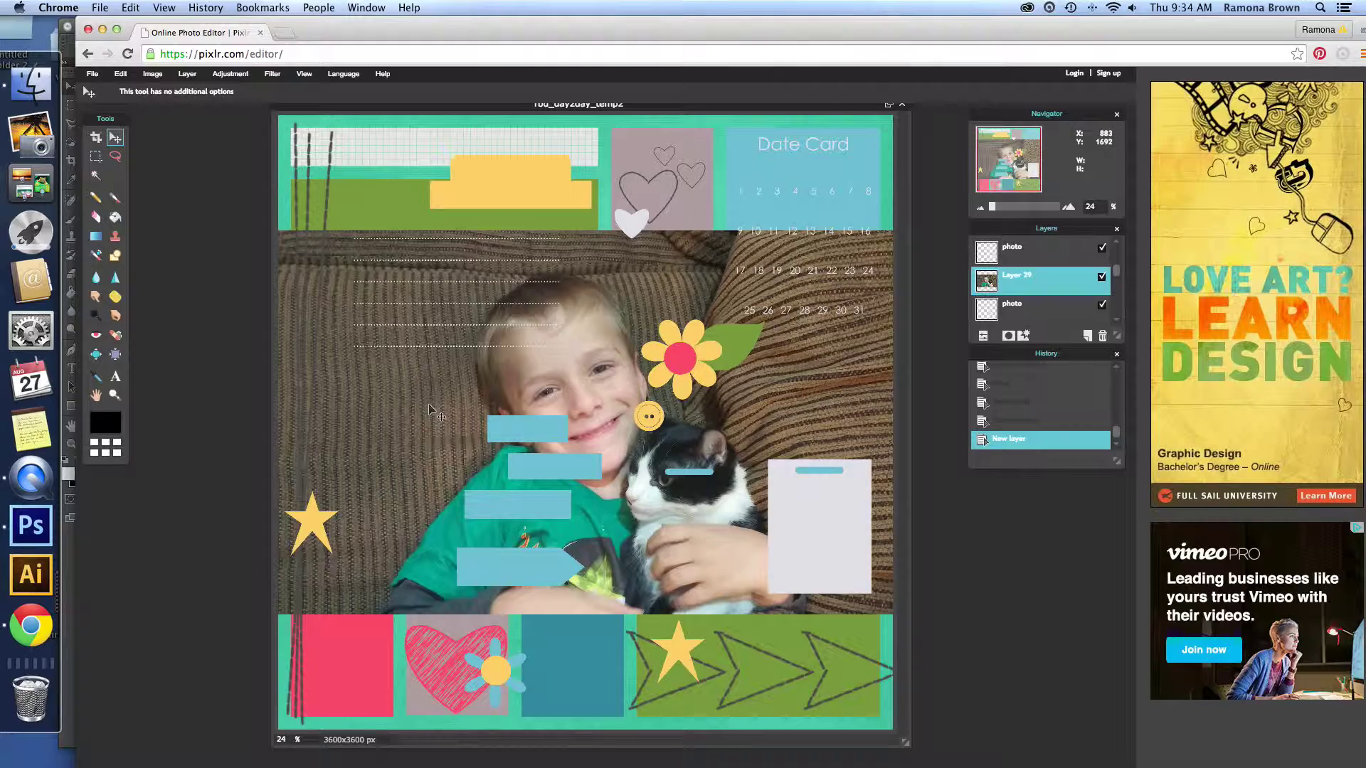
- Move the boy-and-cat photo up, free-transform it slightly smaller, and confirm the resize
drag(455, 442, 452, 411)
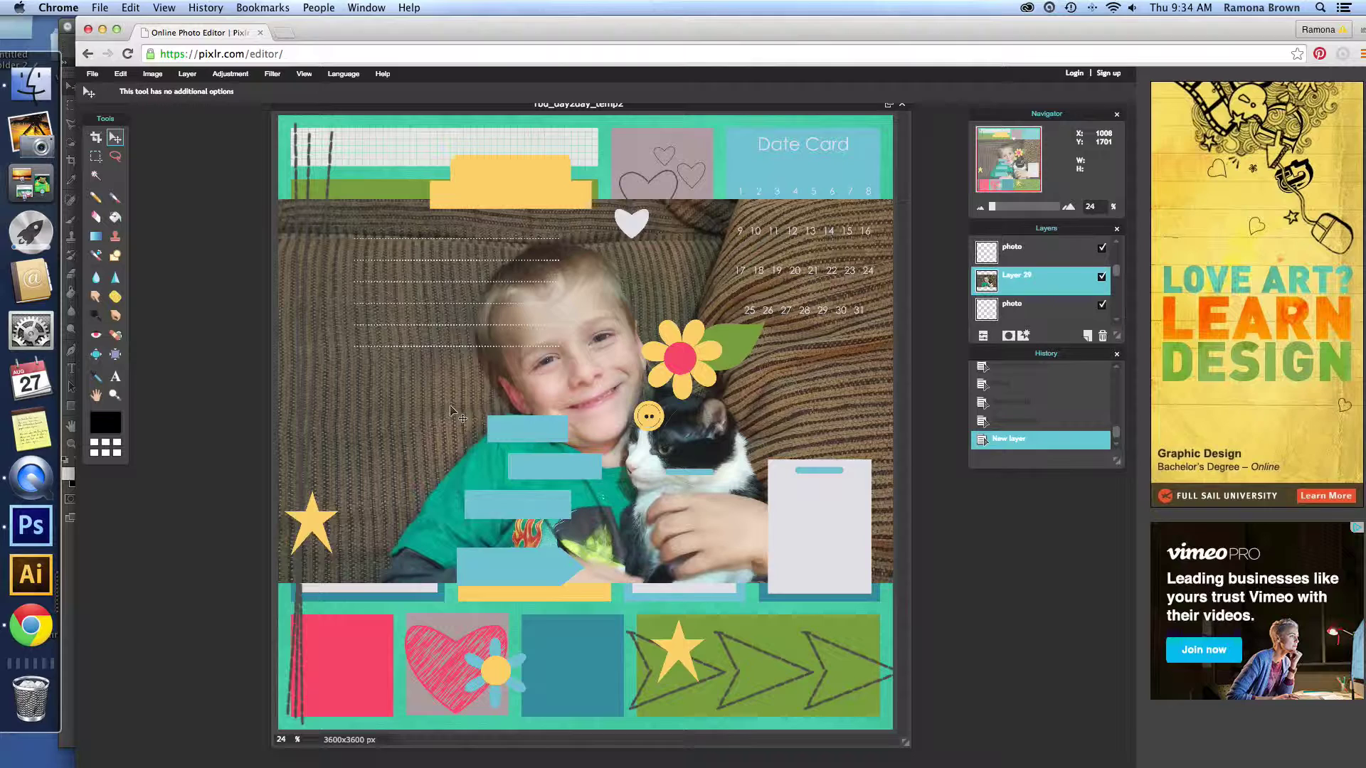
drag(450, 411, 450, 411)
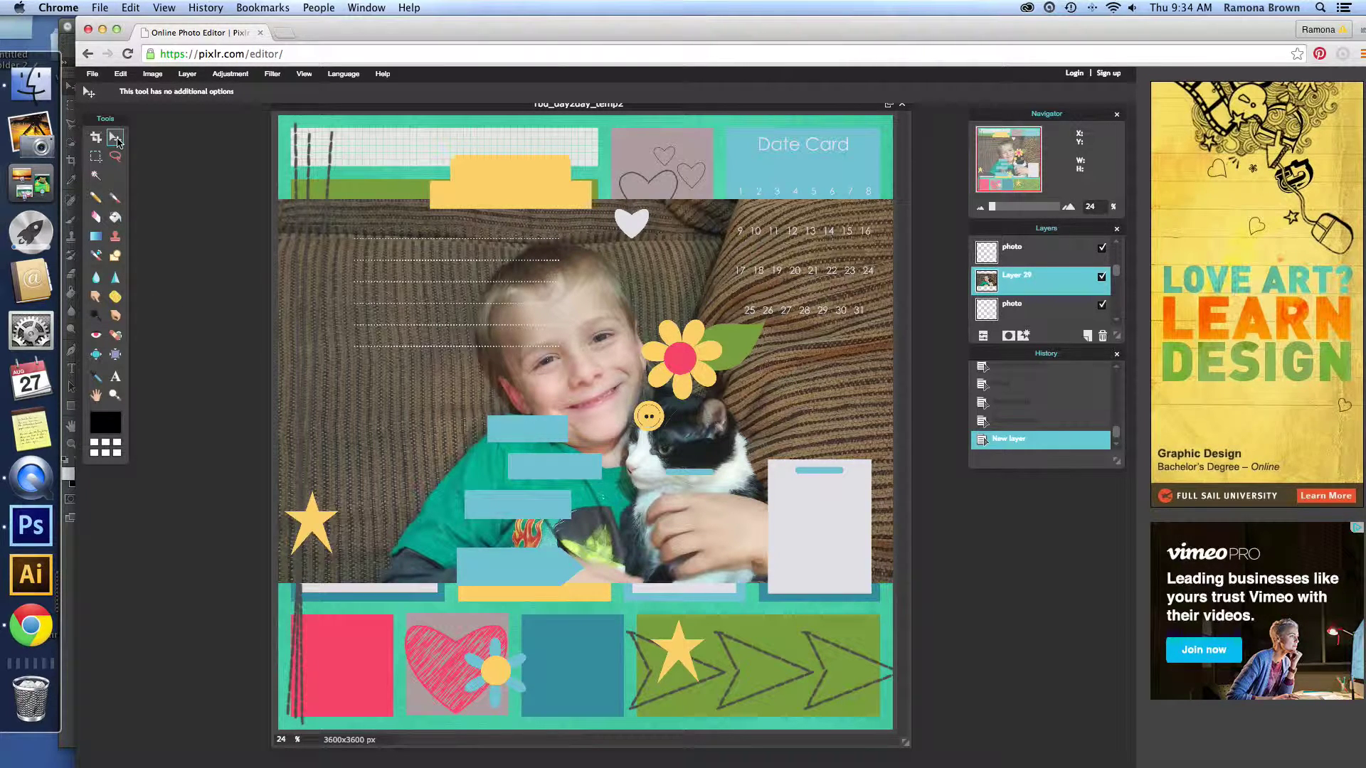
click(128, 78)
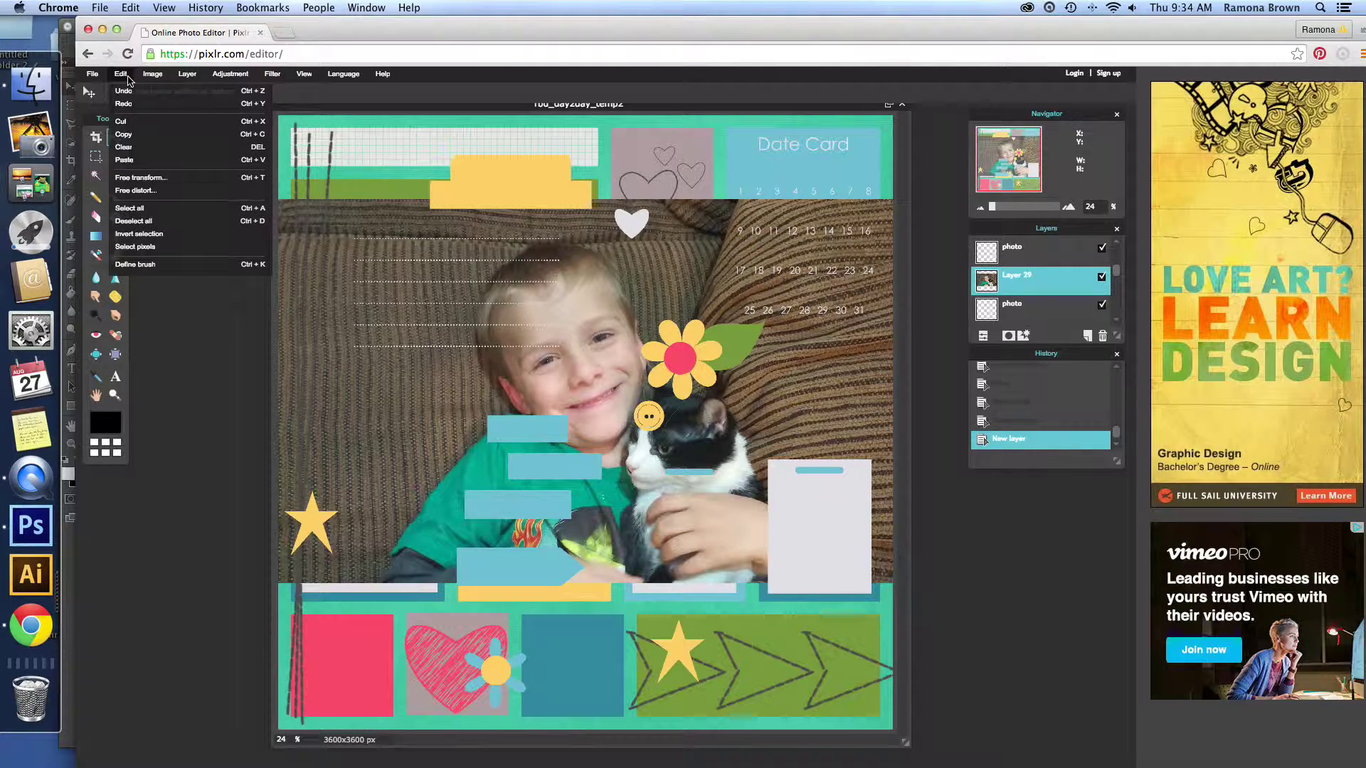
click(143, 178)
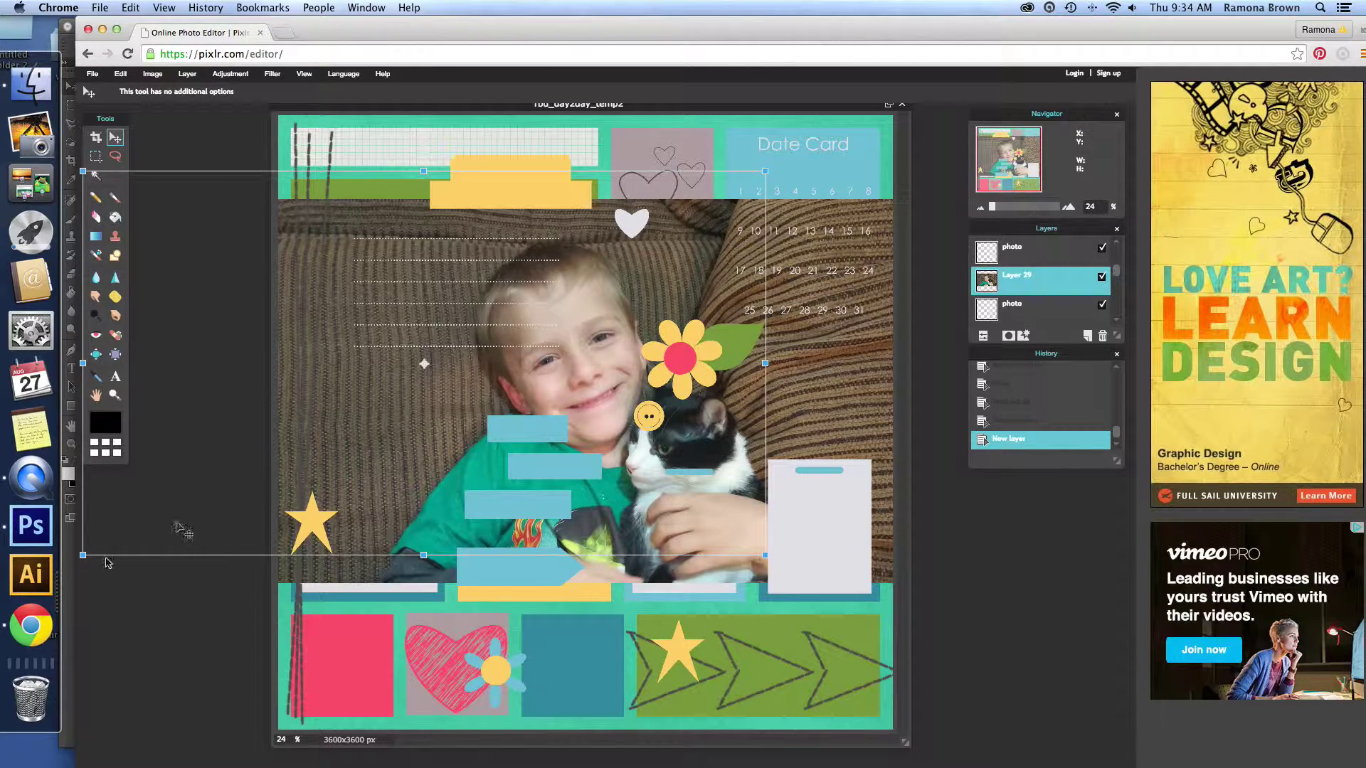
drag(85, 550, 233, 525)
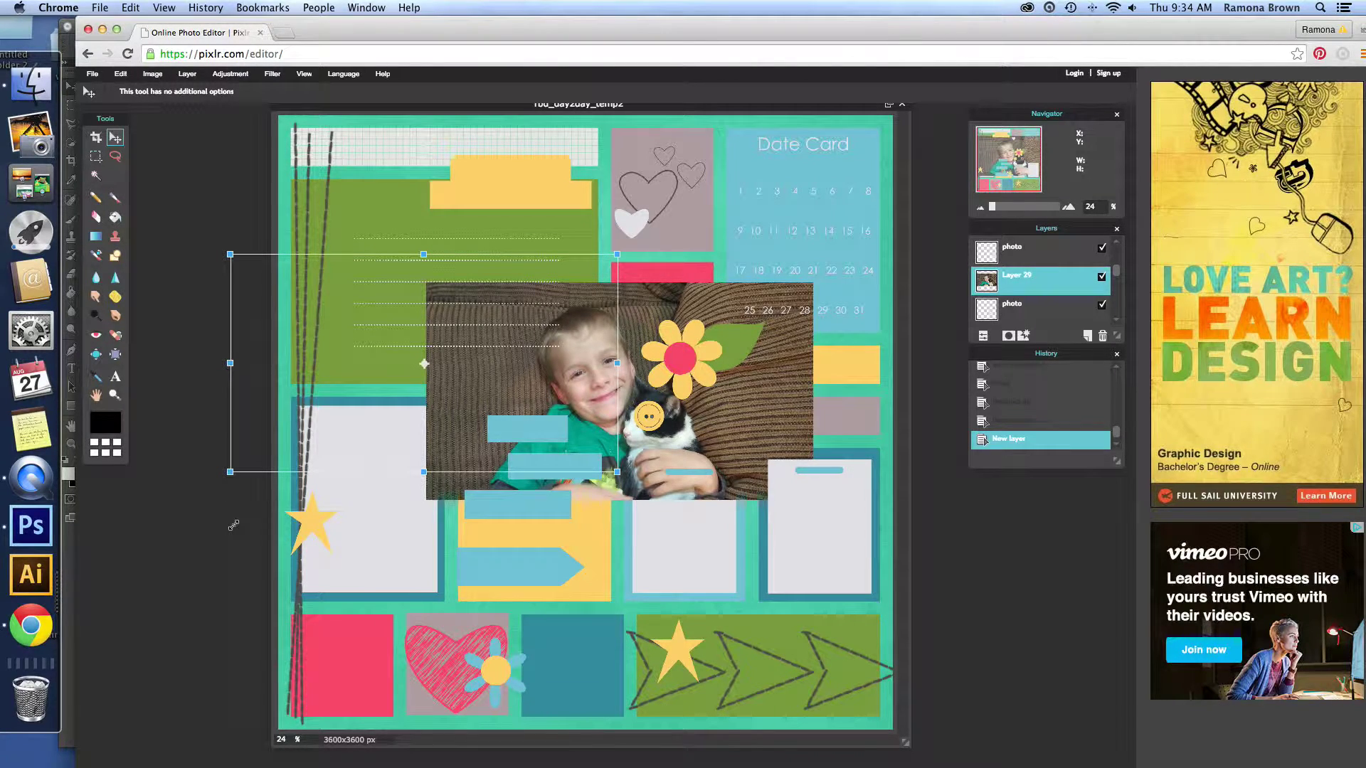
drag(233, 525, 236, 524)
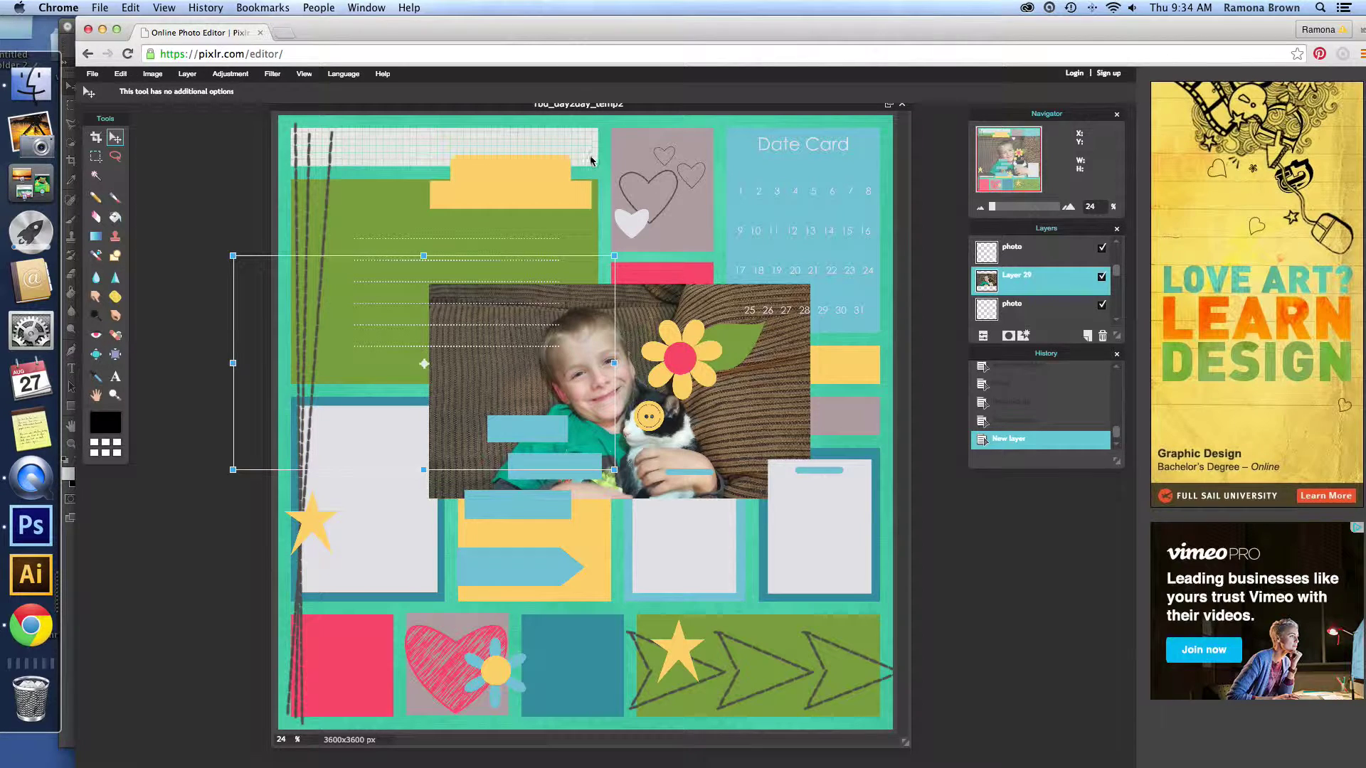
click(766, 379)
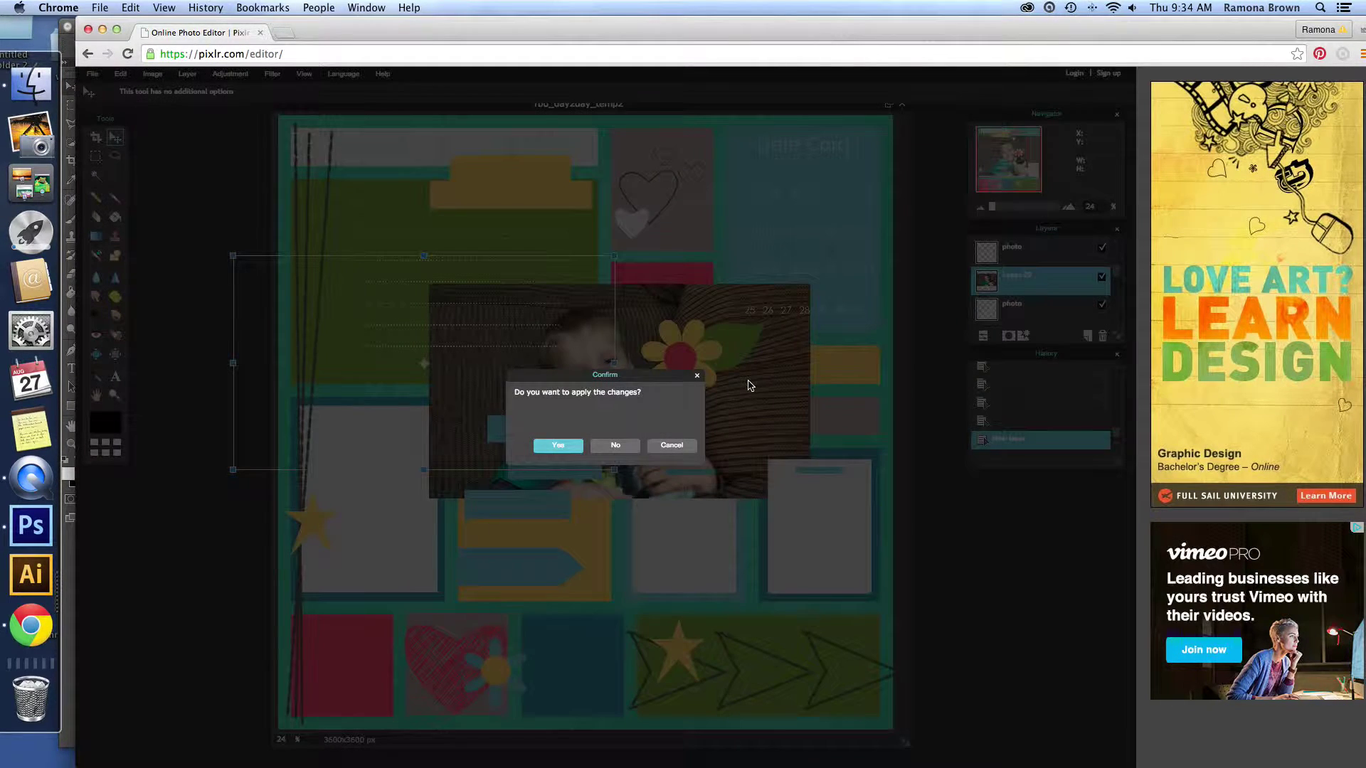
click(559, 445)
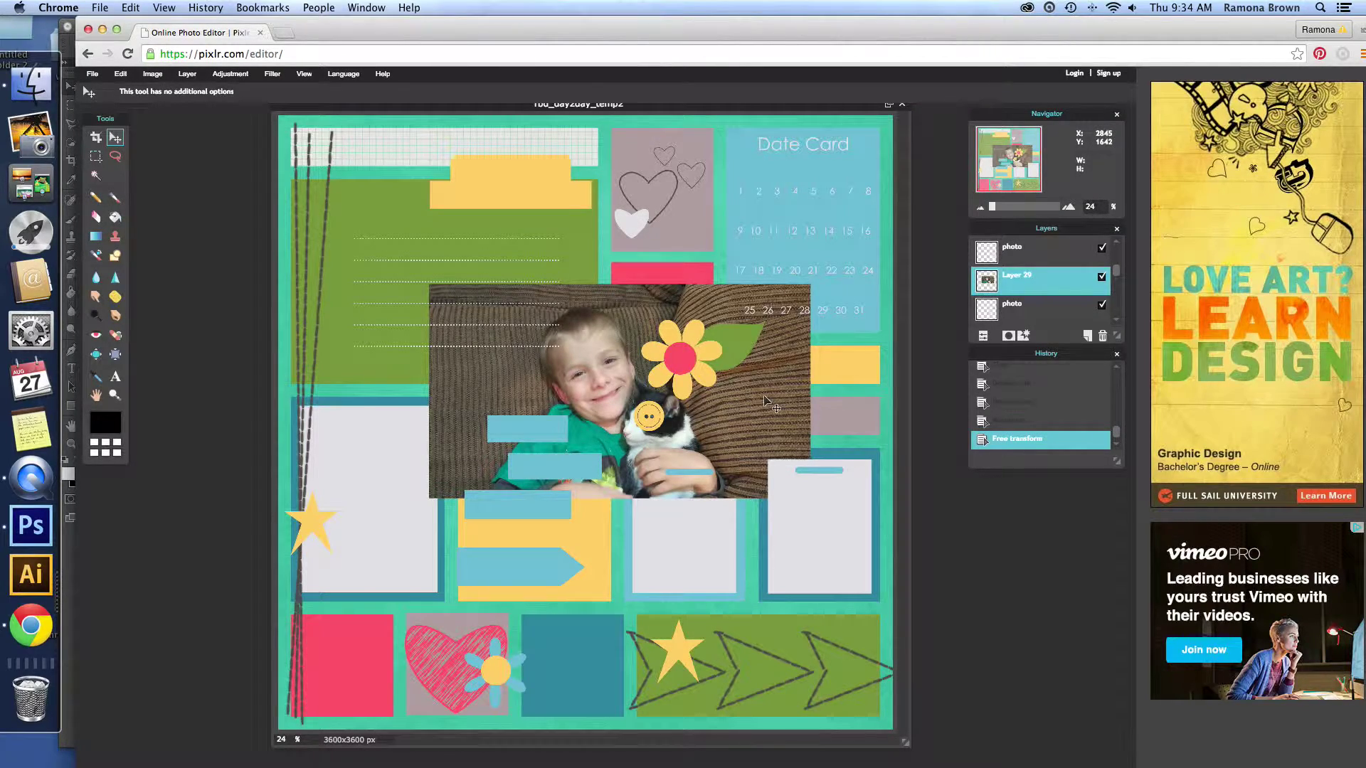
- Reposition the boy-and-cat photo, briefly hiding the bottom photo layer to check placement
drag(764, 398, 791, 493)
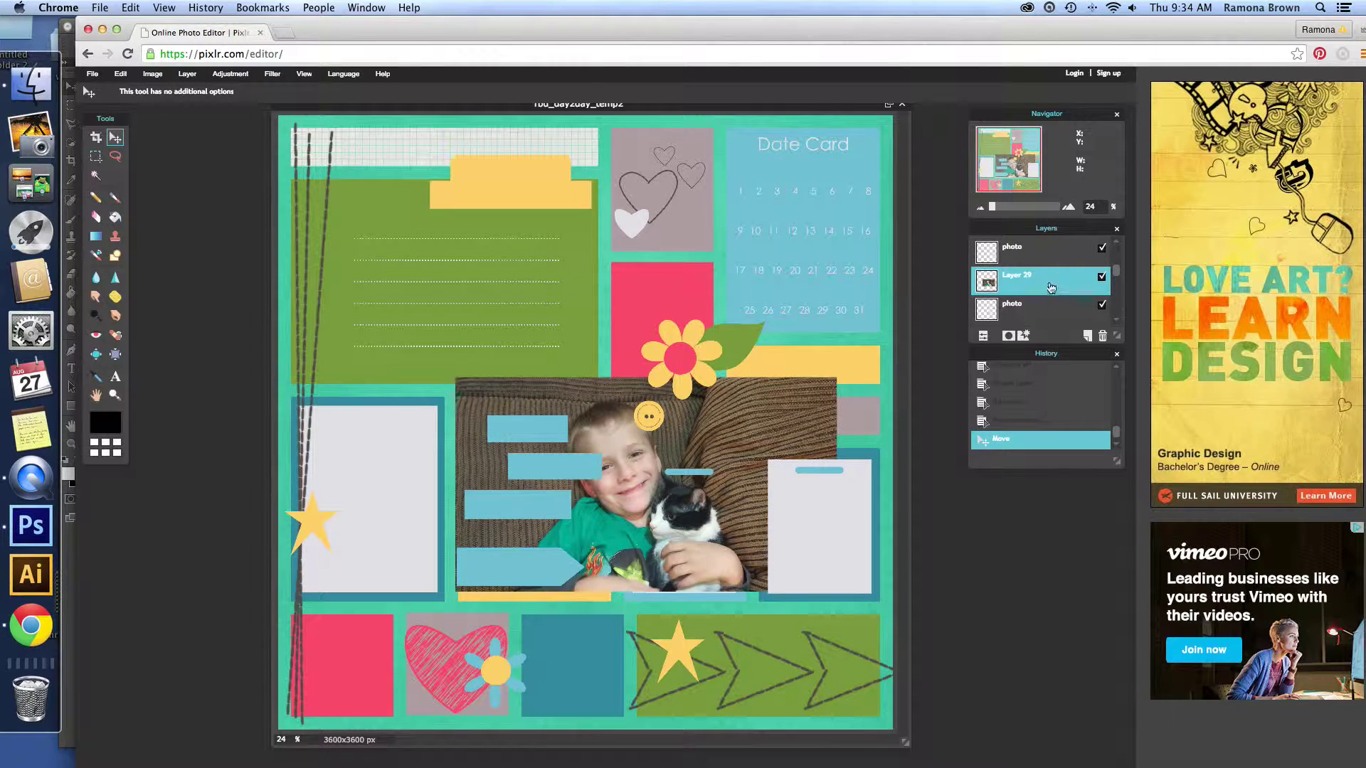
click(1100, 307)
drag(759, 430, 658, 239)
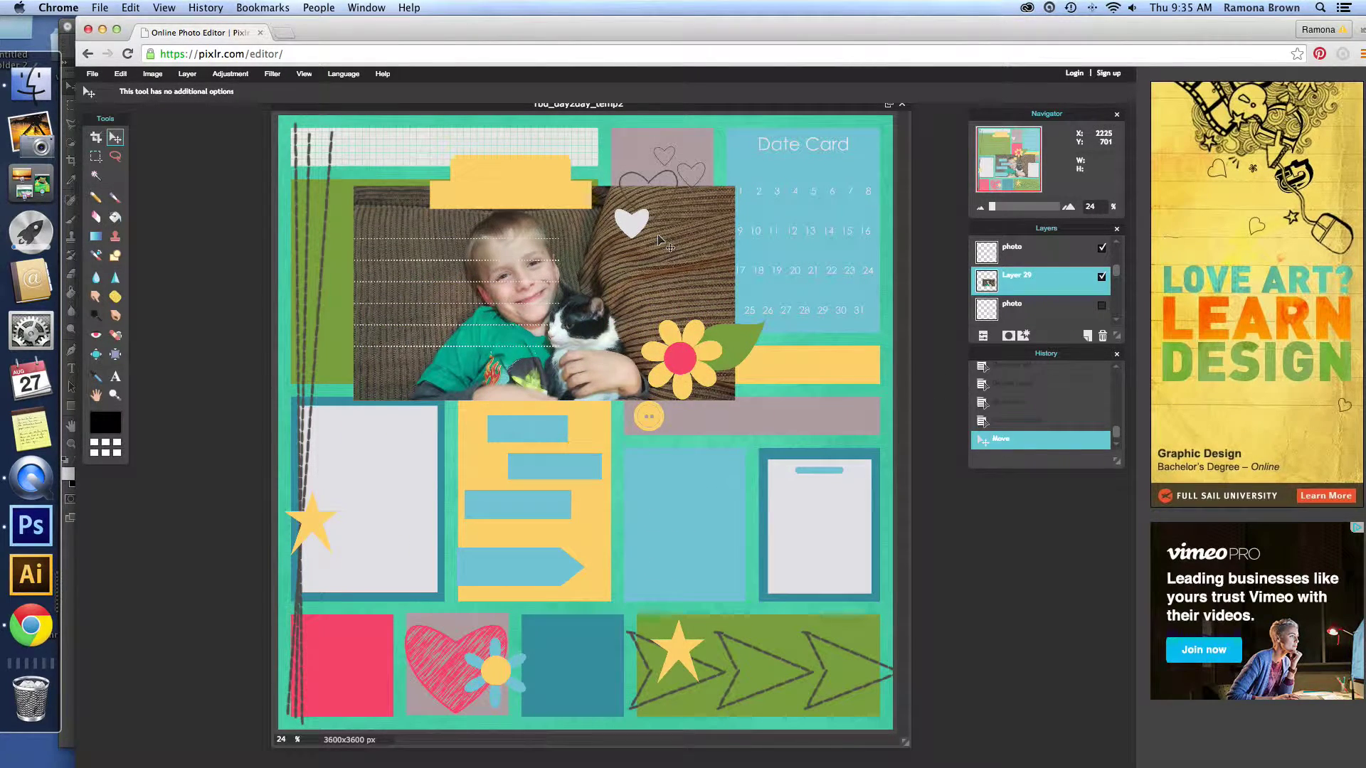
click(1103, 309)
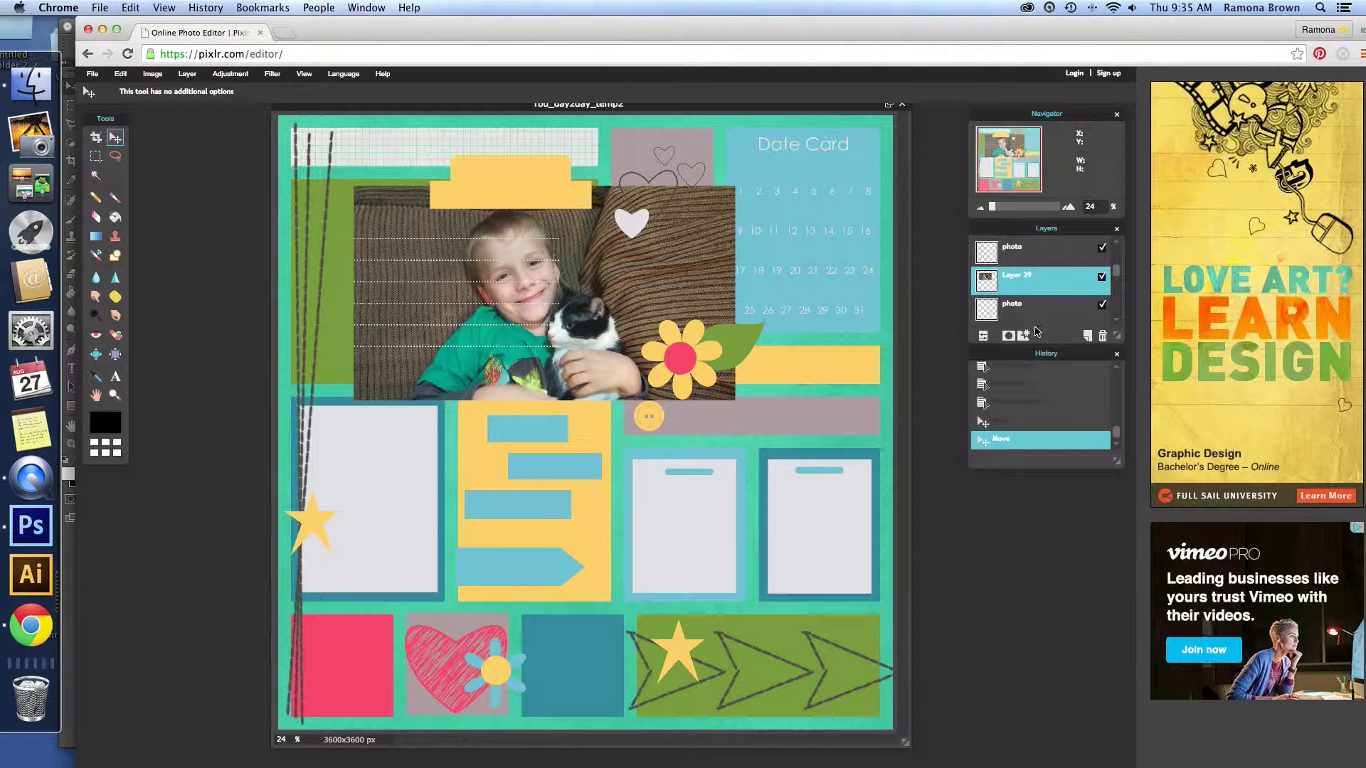
drag(701, 281, 882, 484)
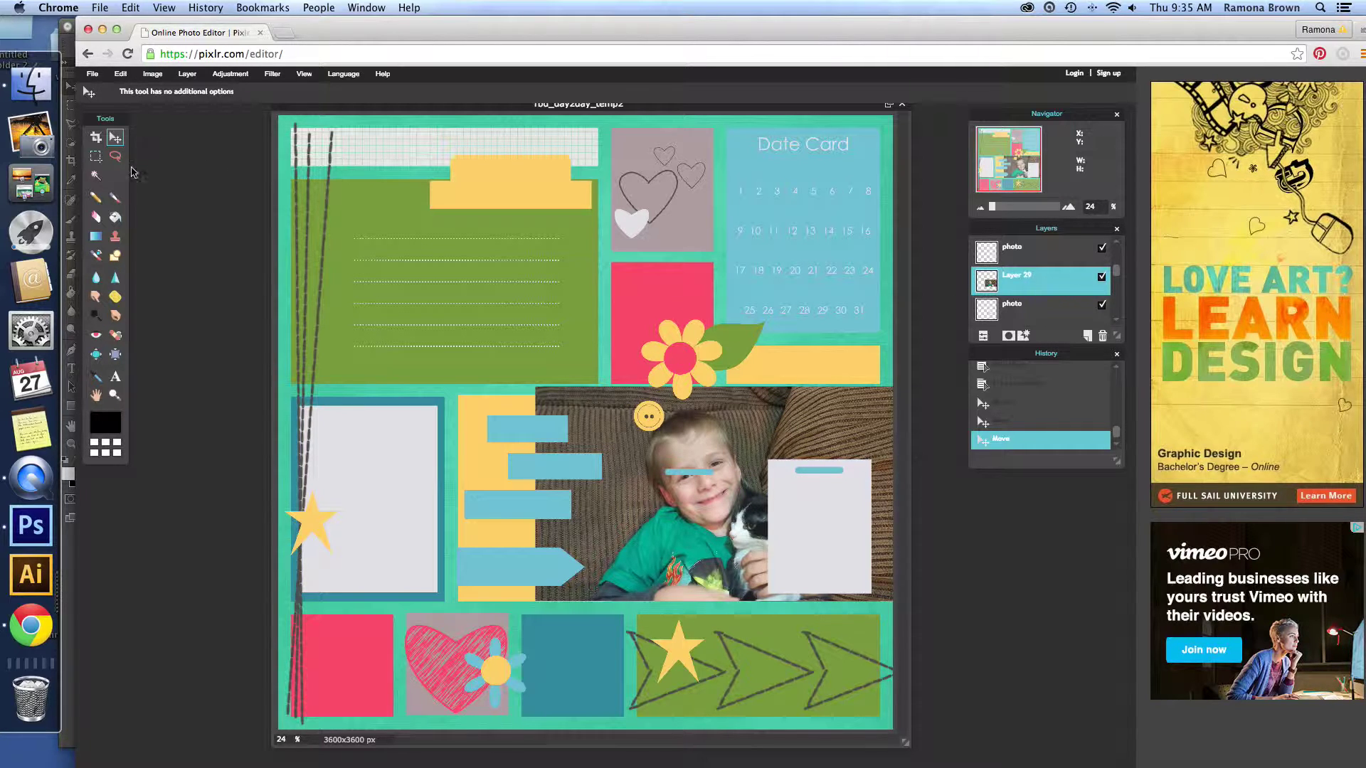
- Shrink the photo from its top-left corner with Free transform and apply it
click(120, 74)
click(138, 178)
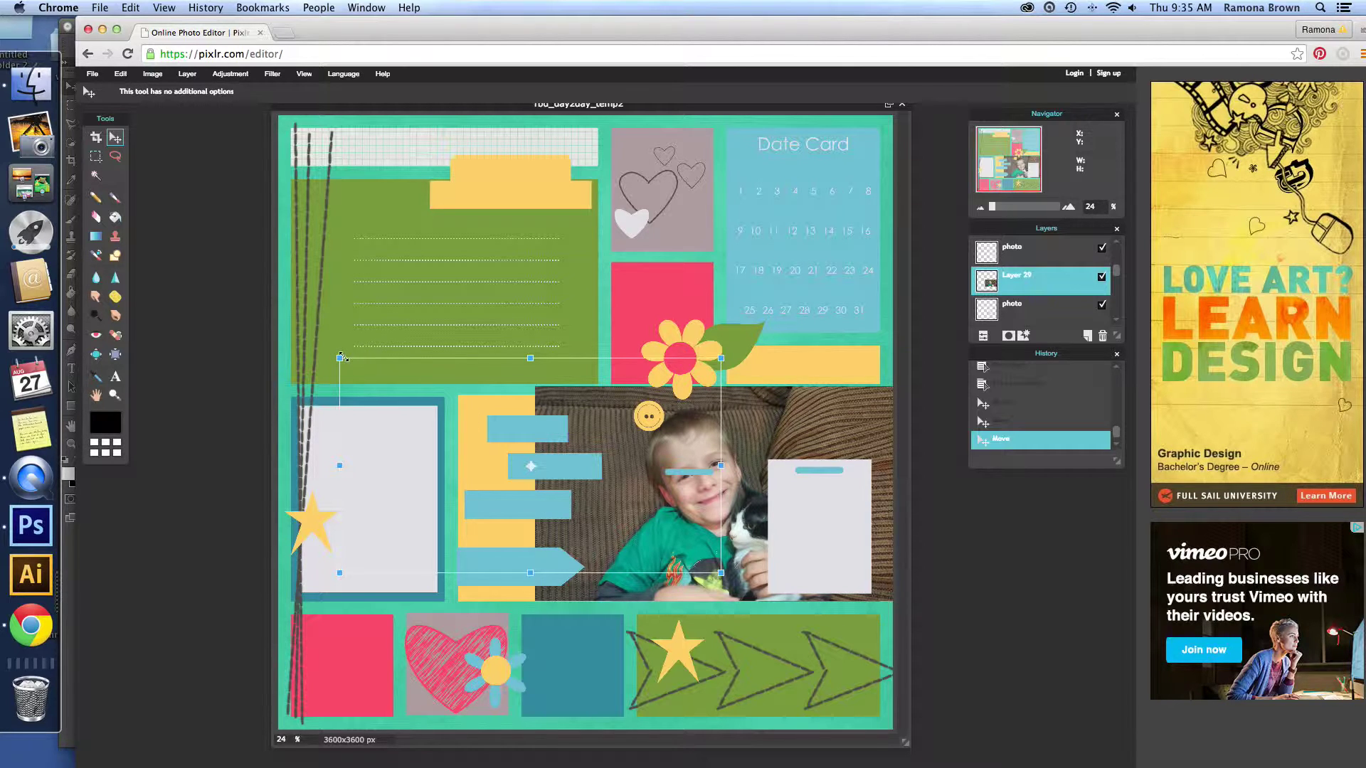
drag(340, 360, 363, 374)
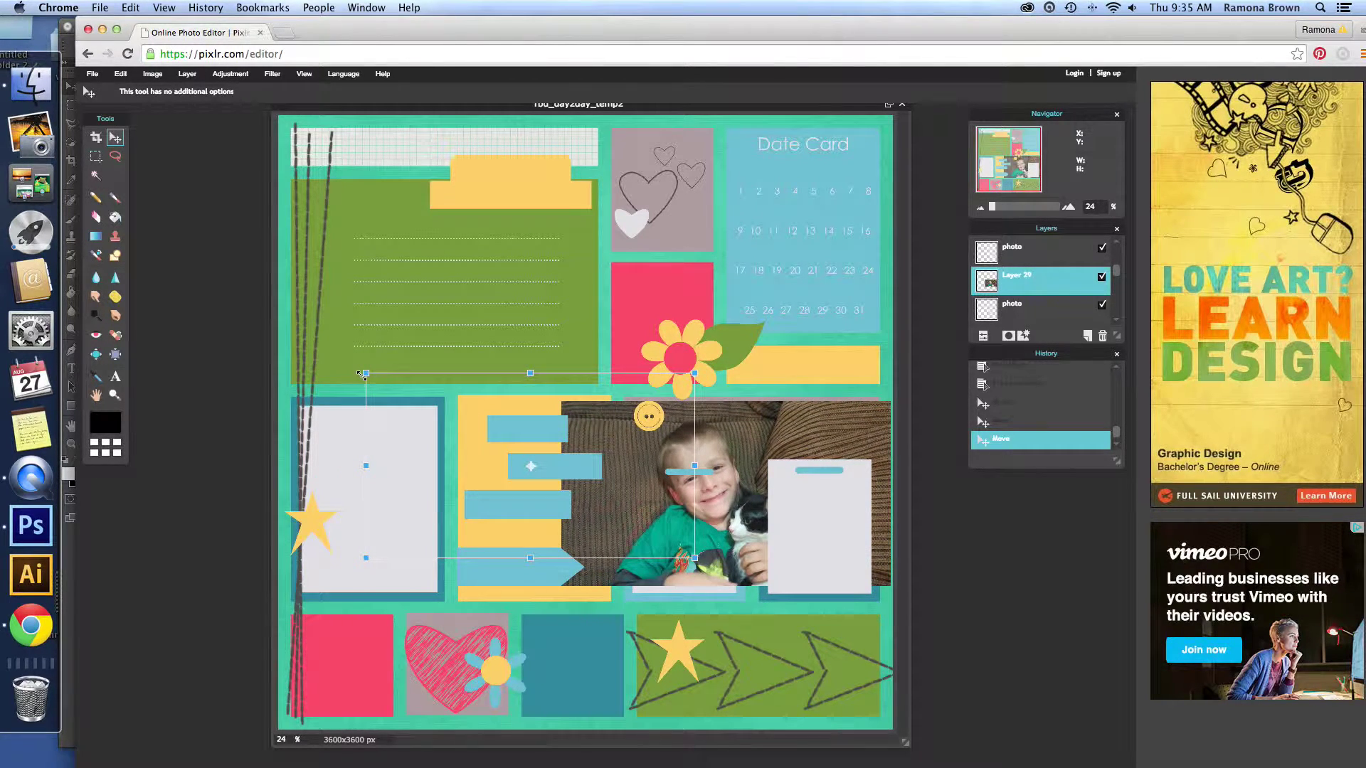
click(760, 447)
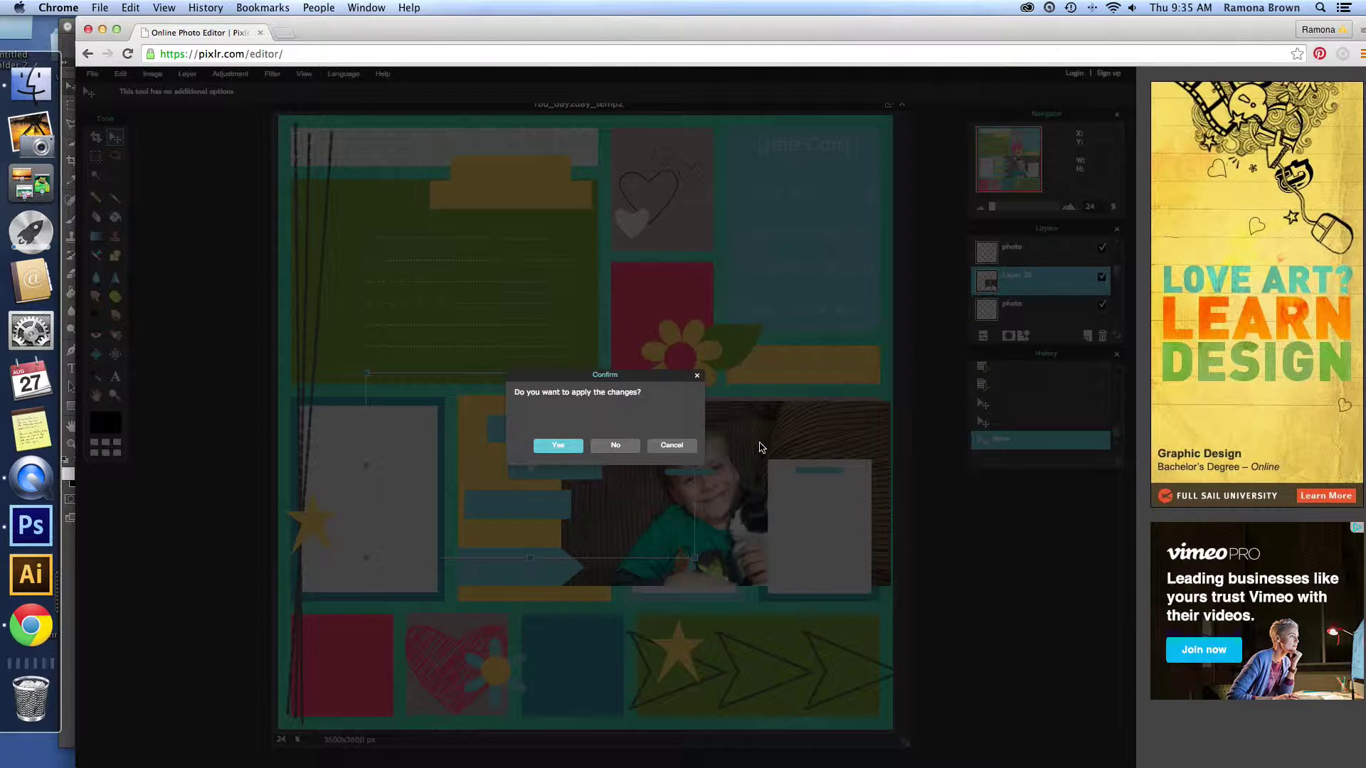
click(552, 446)
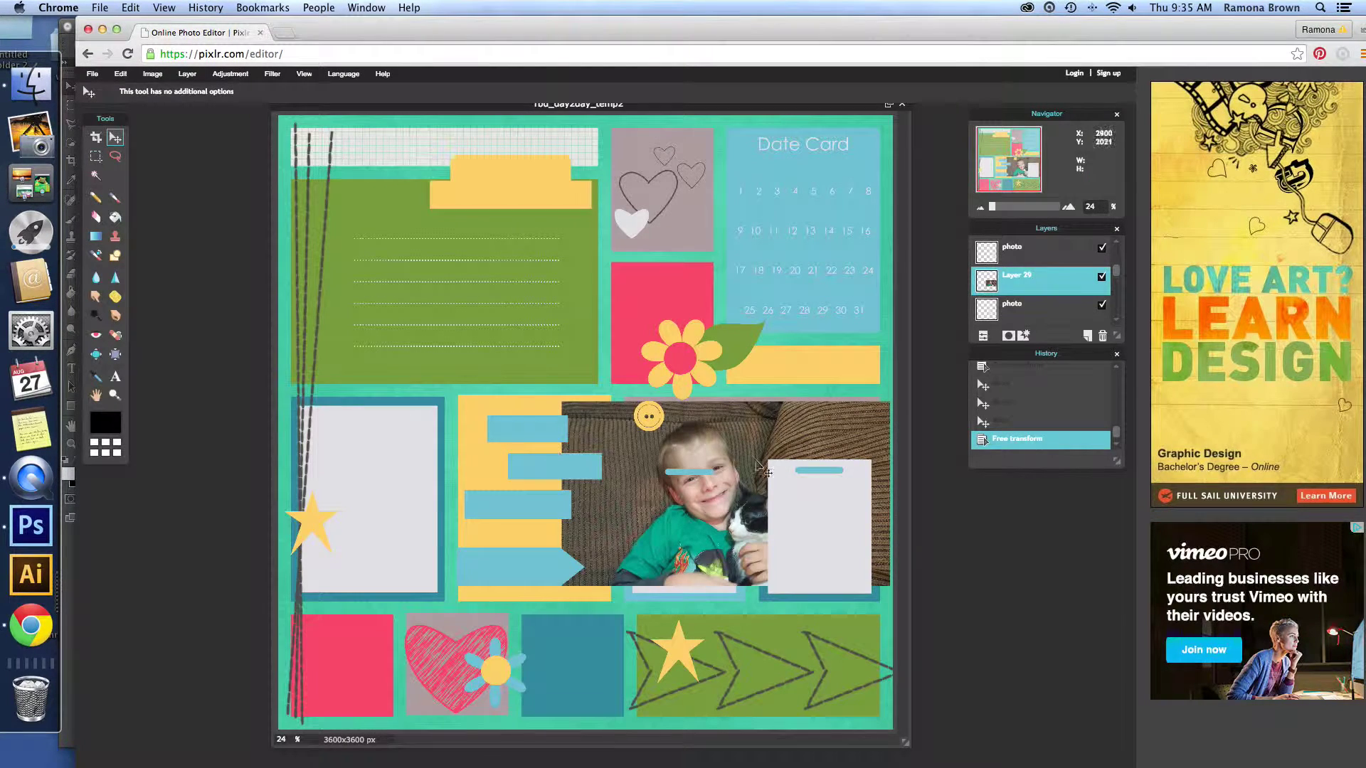
- Nudge the photo slightly up and left, then open and dismiss Layer 29's context menu
drag(783, 450, 778, 453)
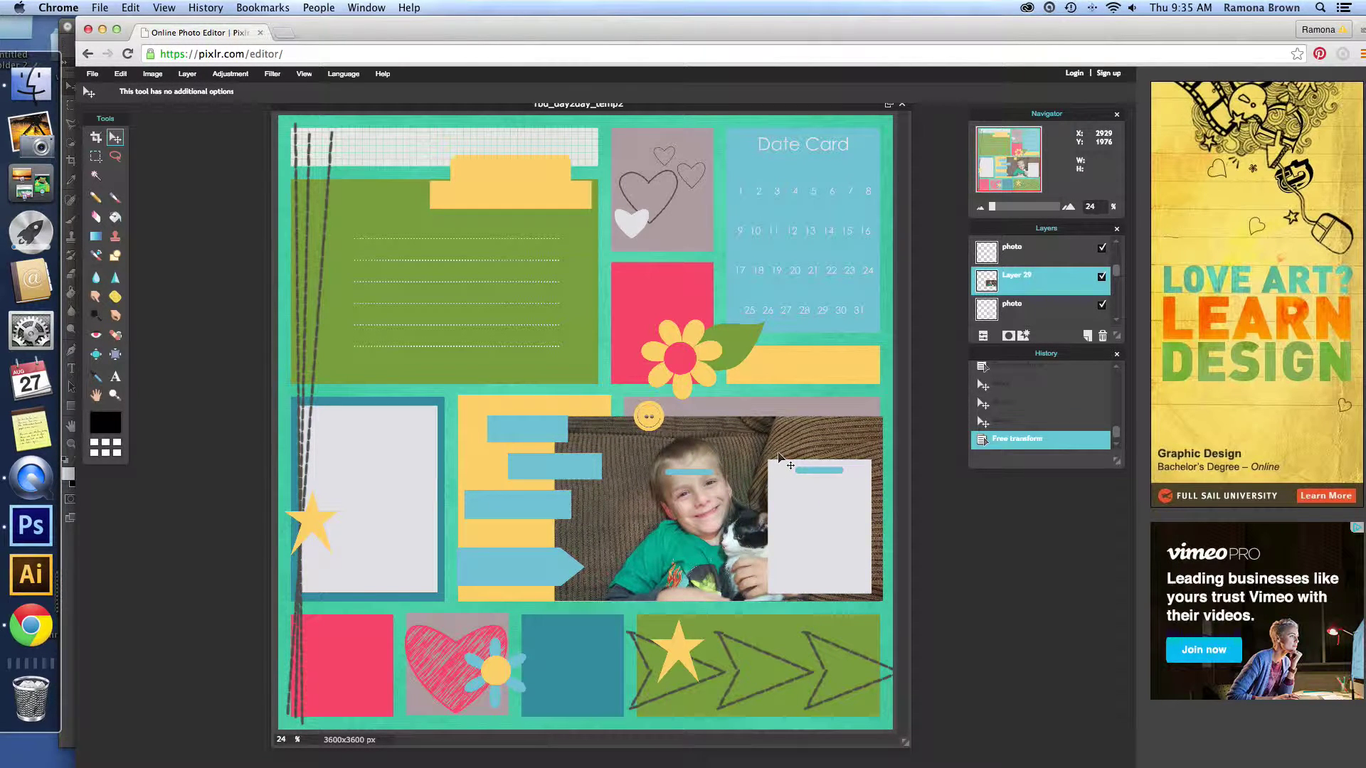
drag(778, 453, 769, 445)
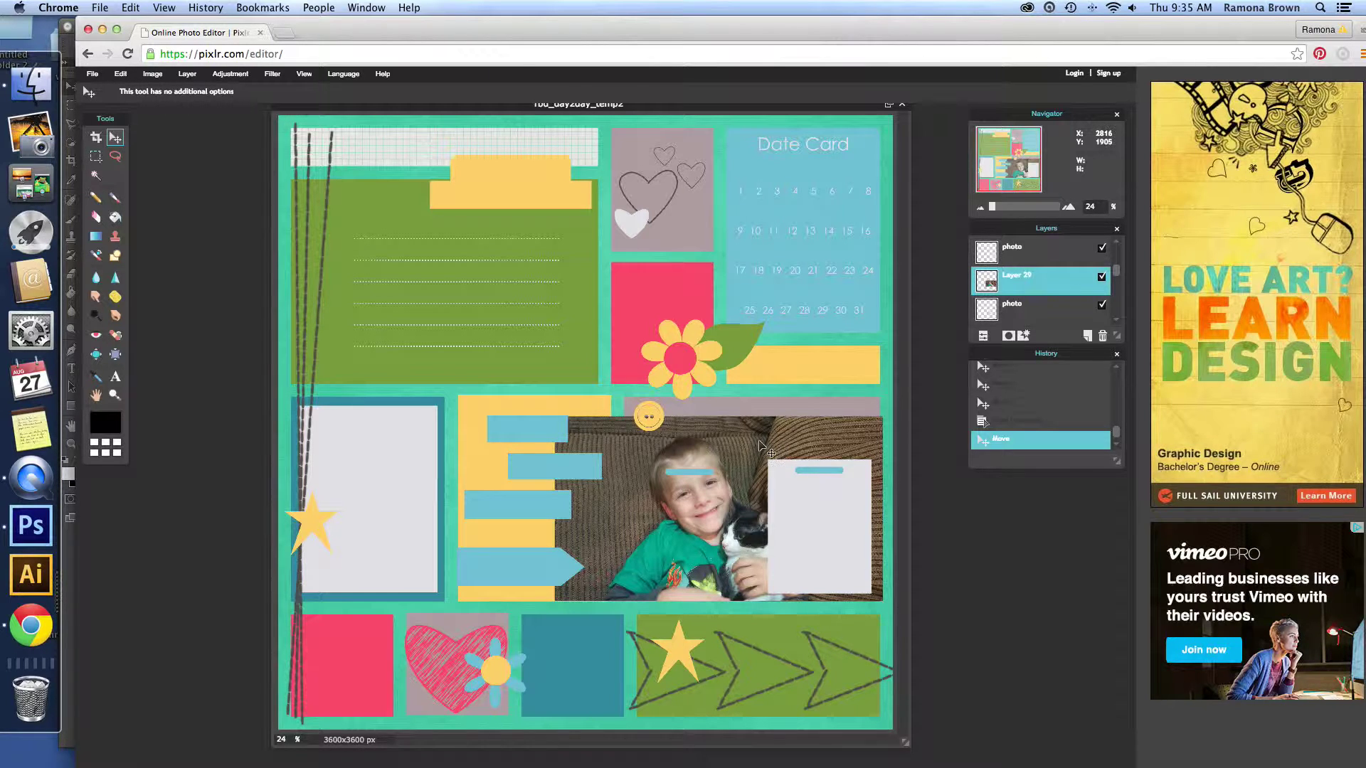
right_click(1074, 286)
click(1069, 288)
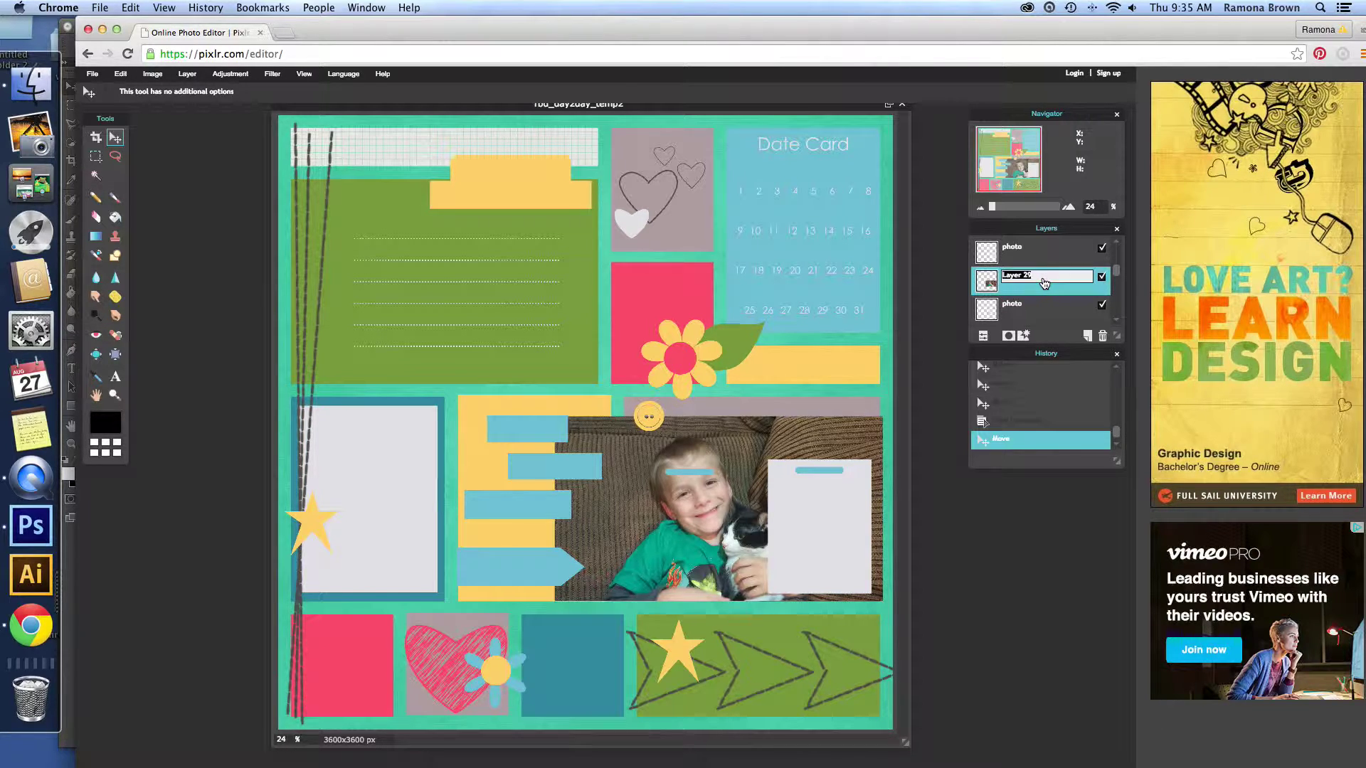
right_click(1056, 288)
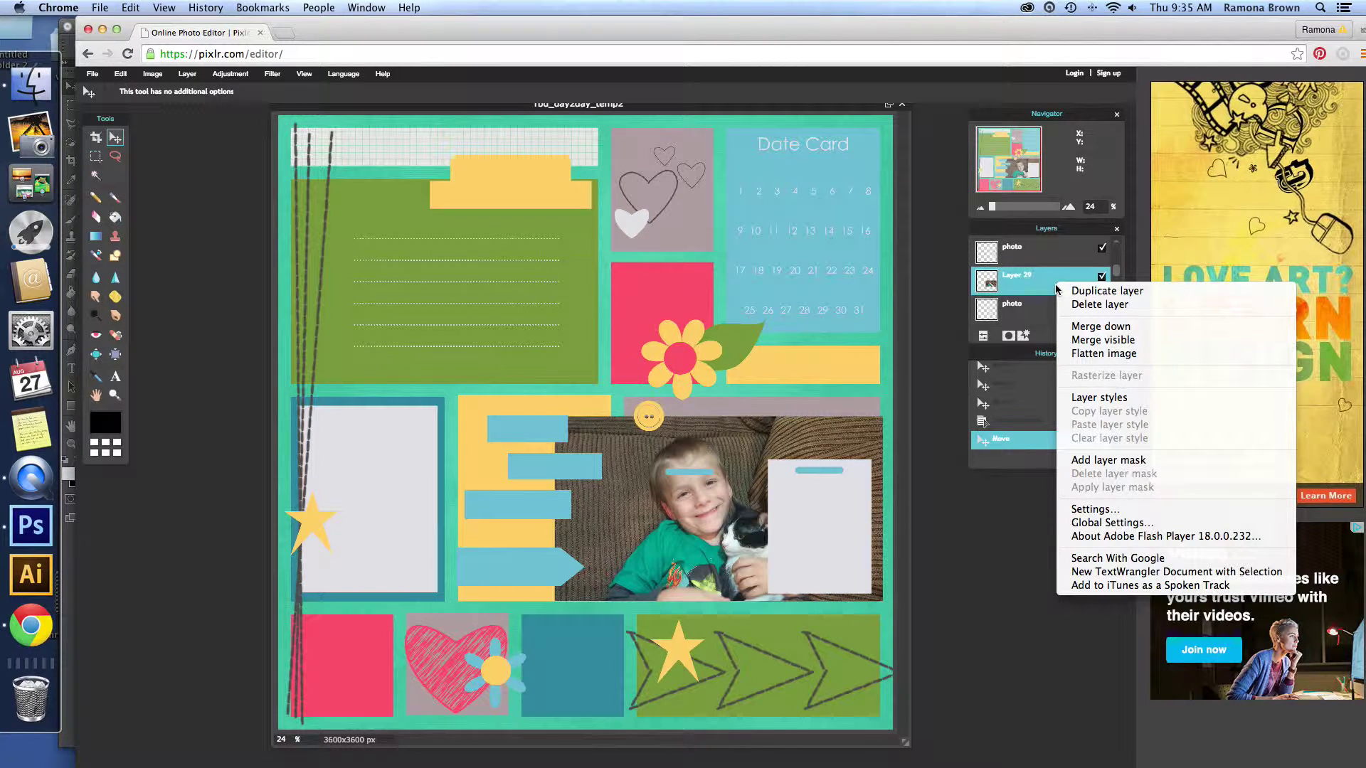
click(1038, 285)
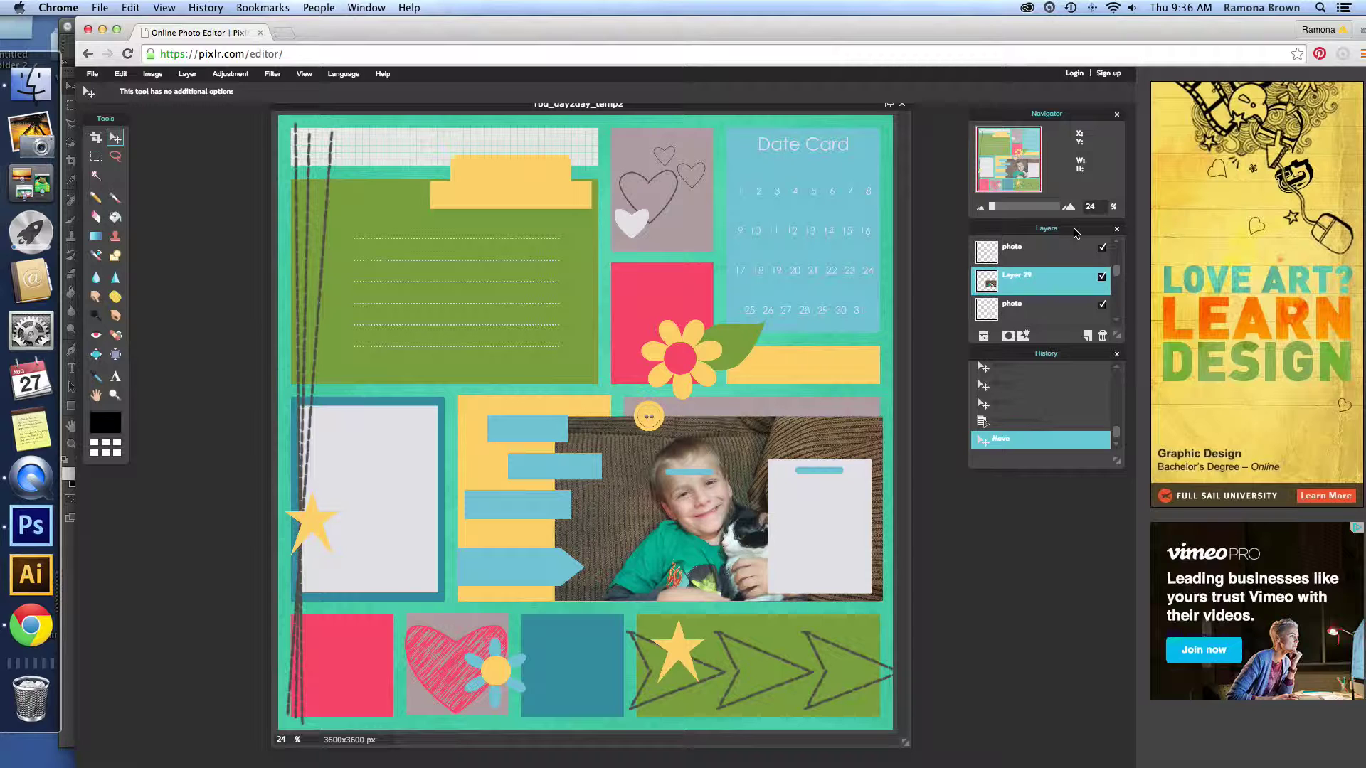
- Browse the Layer and Edit menus, then drag the photo down over the green arrow strip
click(185, 74)
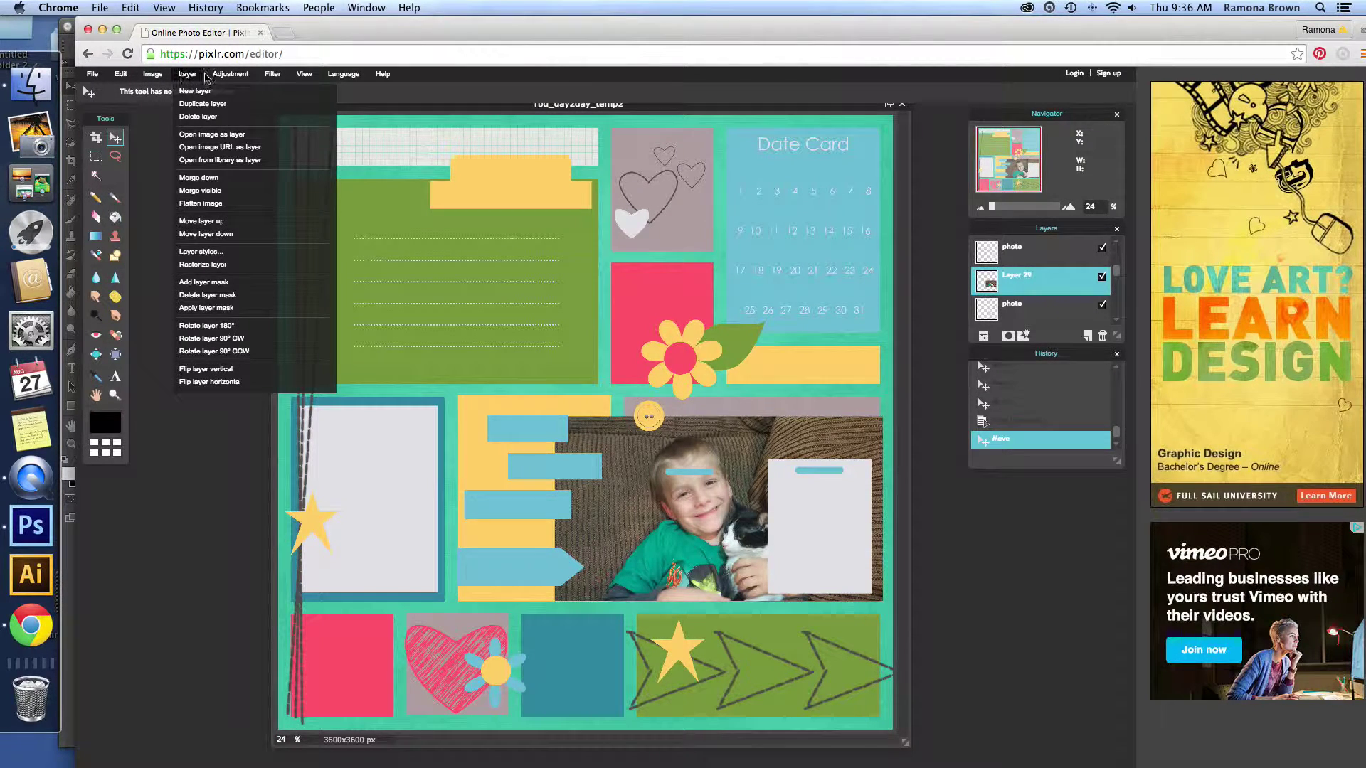
mouse_move(264, 75)
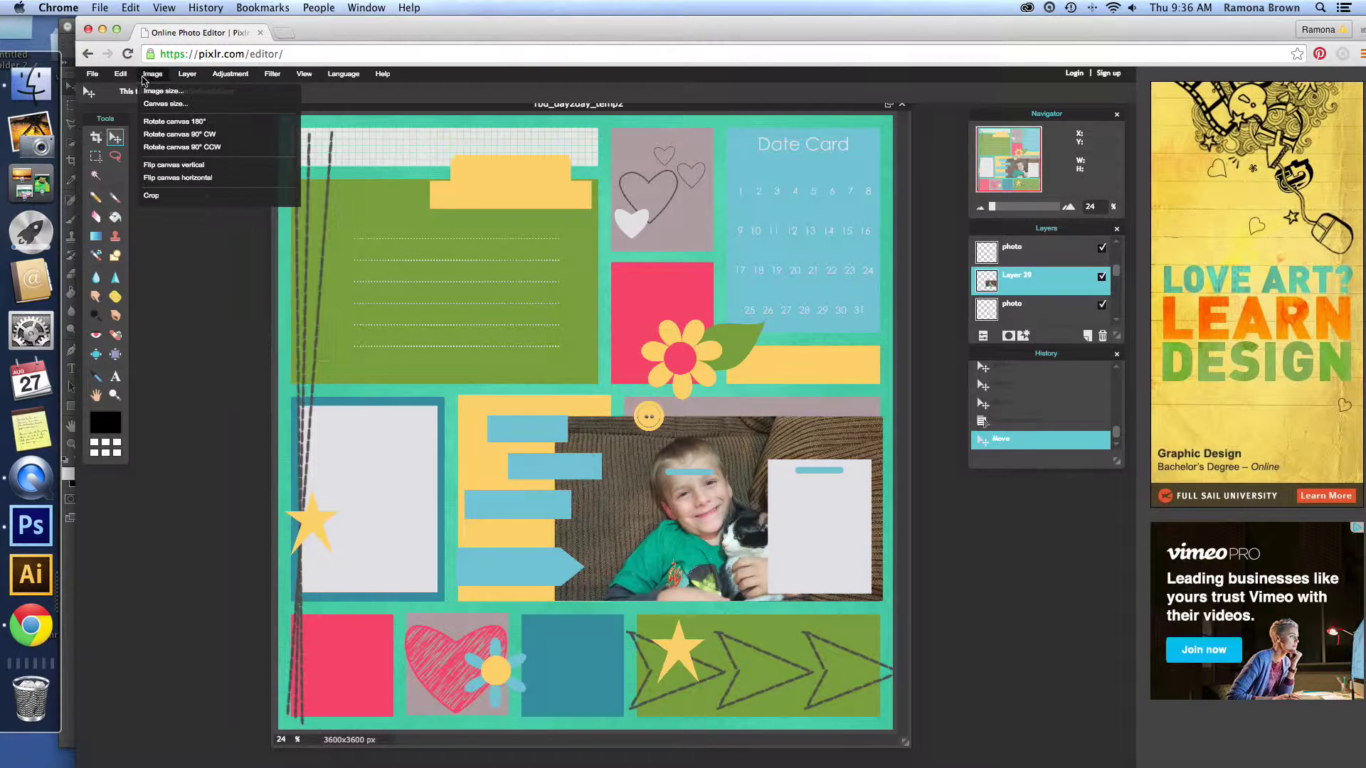
mouse_move(127, 81)
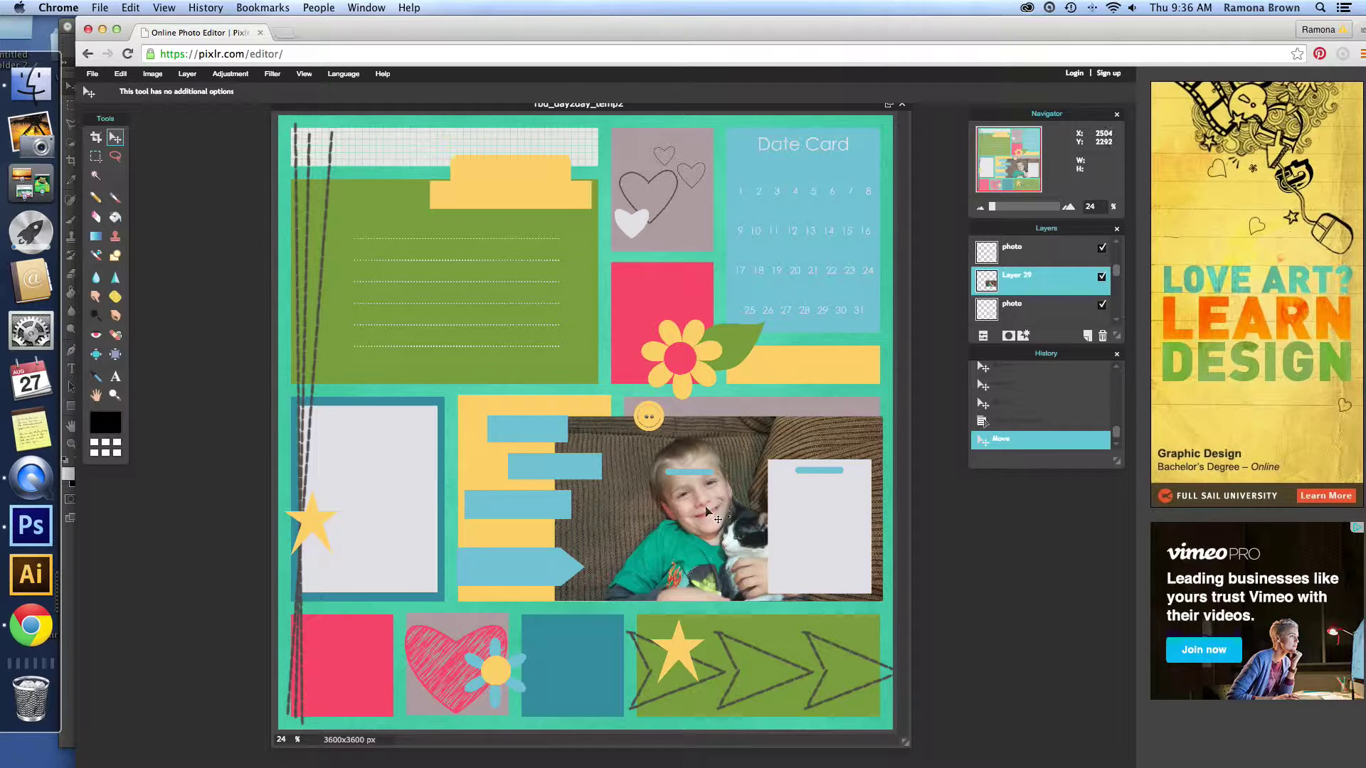
mouse_move(707, 510)
mouse_down()
mouse_move(710, 572)
mouse_move(695, 533)
mouse_up()
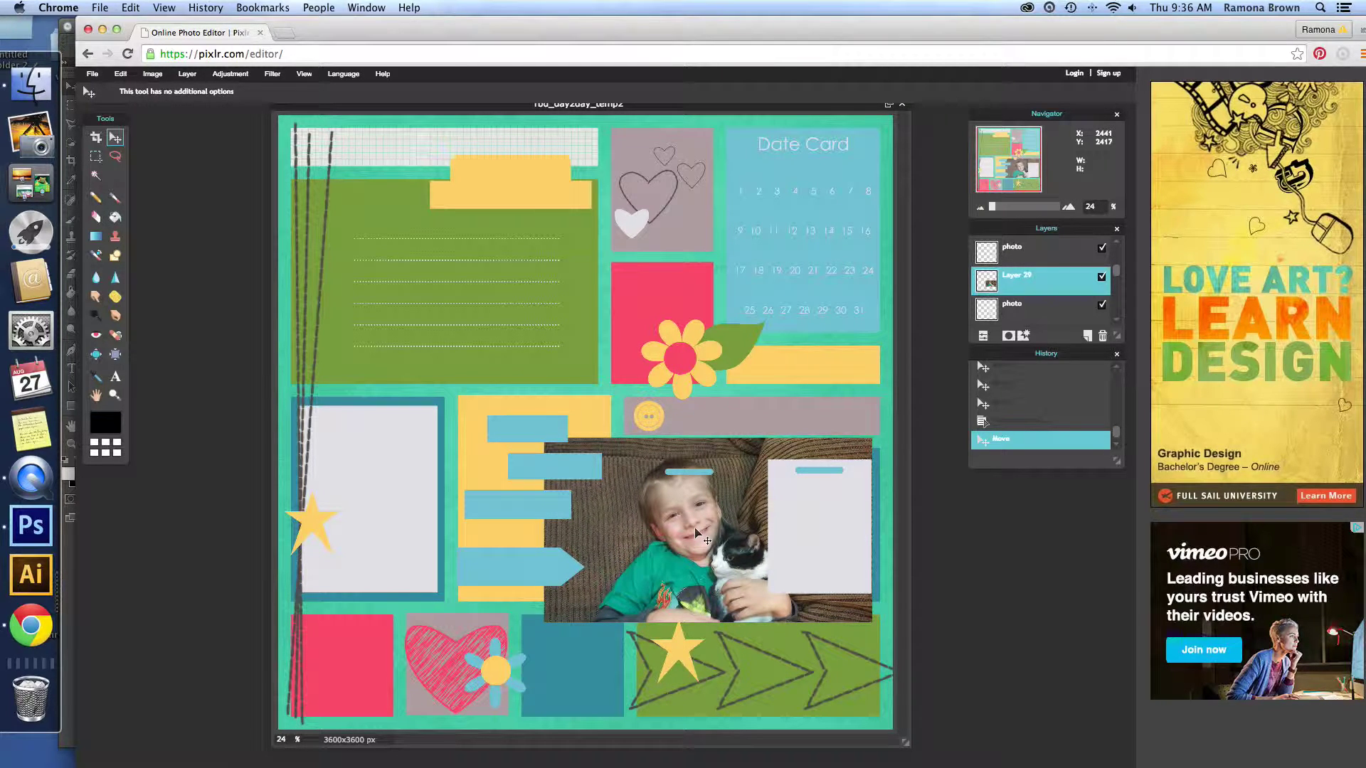
drag(695, 533, 694, 533)
- Select the photo frame's pixels and shift the Layer 29 photo left to fill it
click(1044, 309)
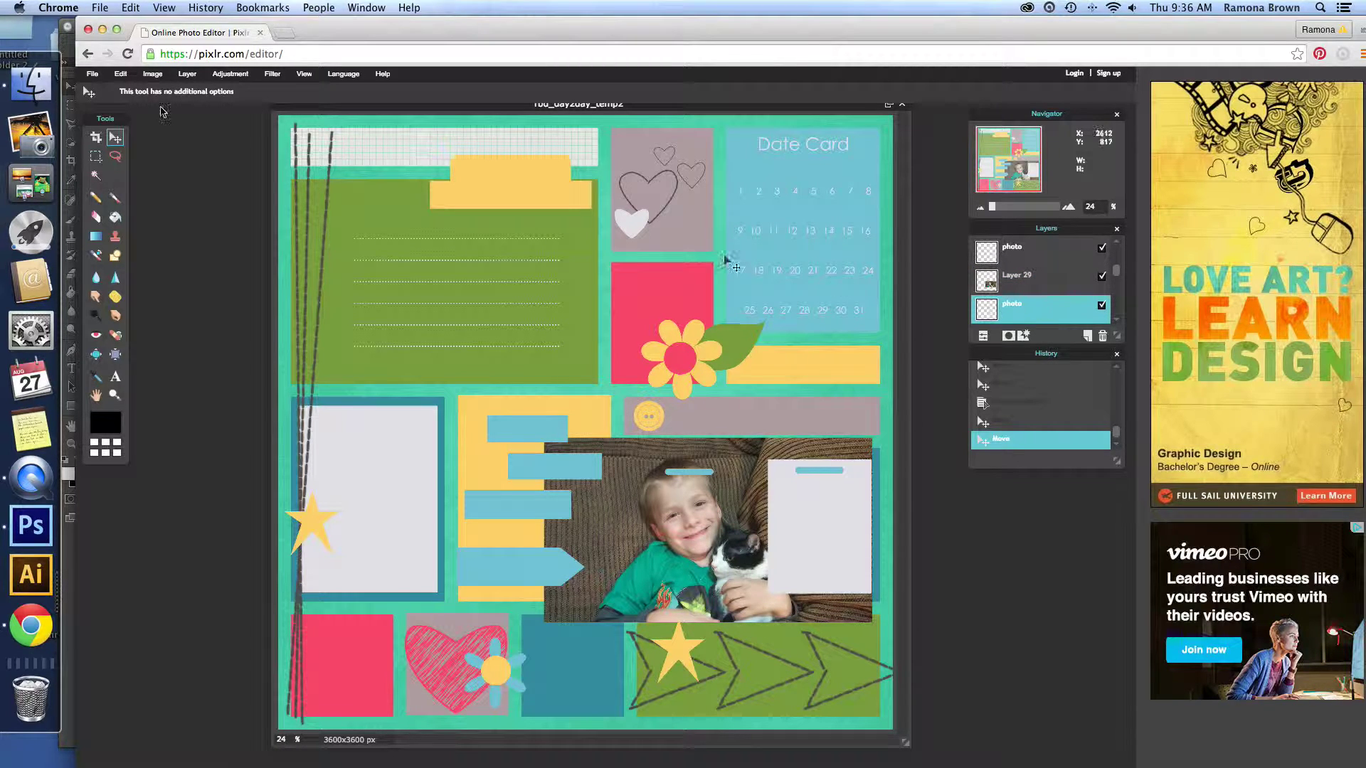
click(120, 74)
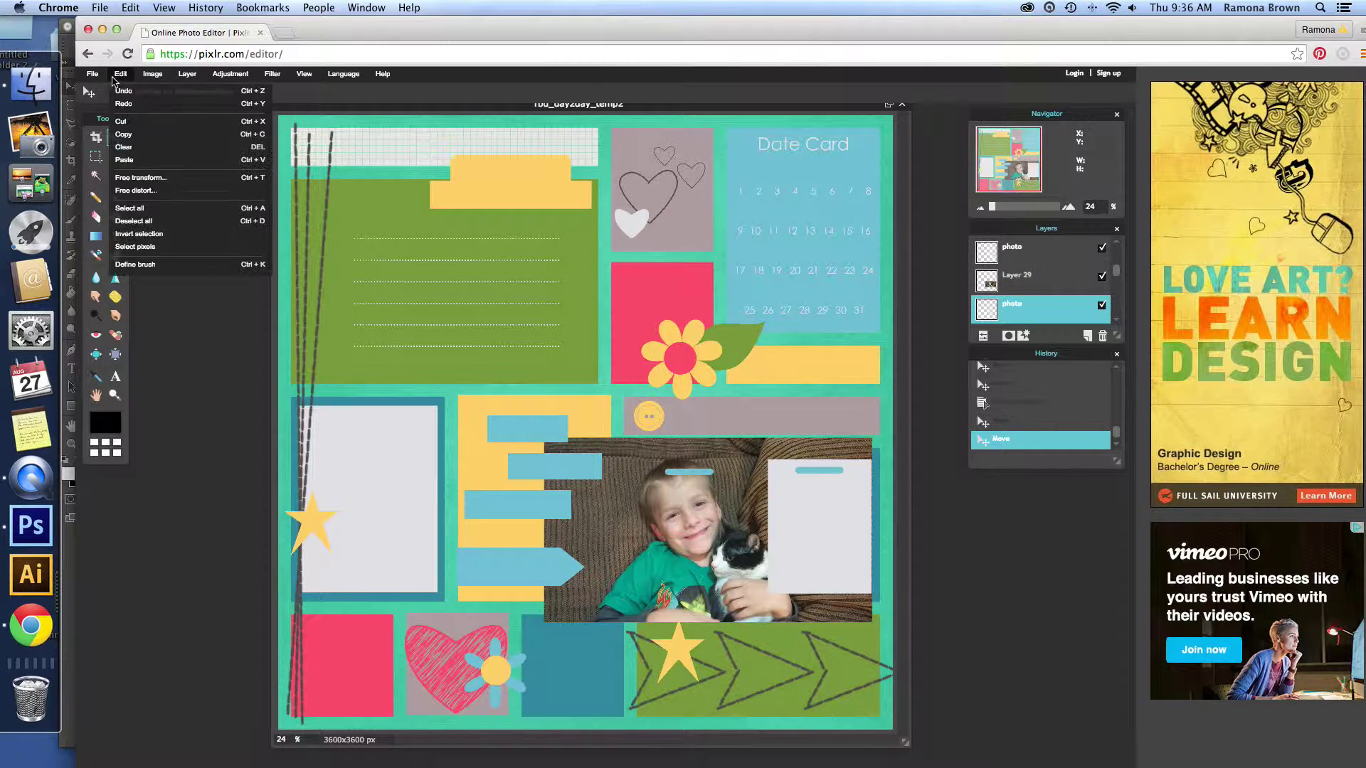
click(142, 247)
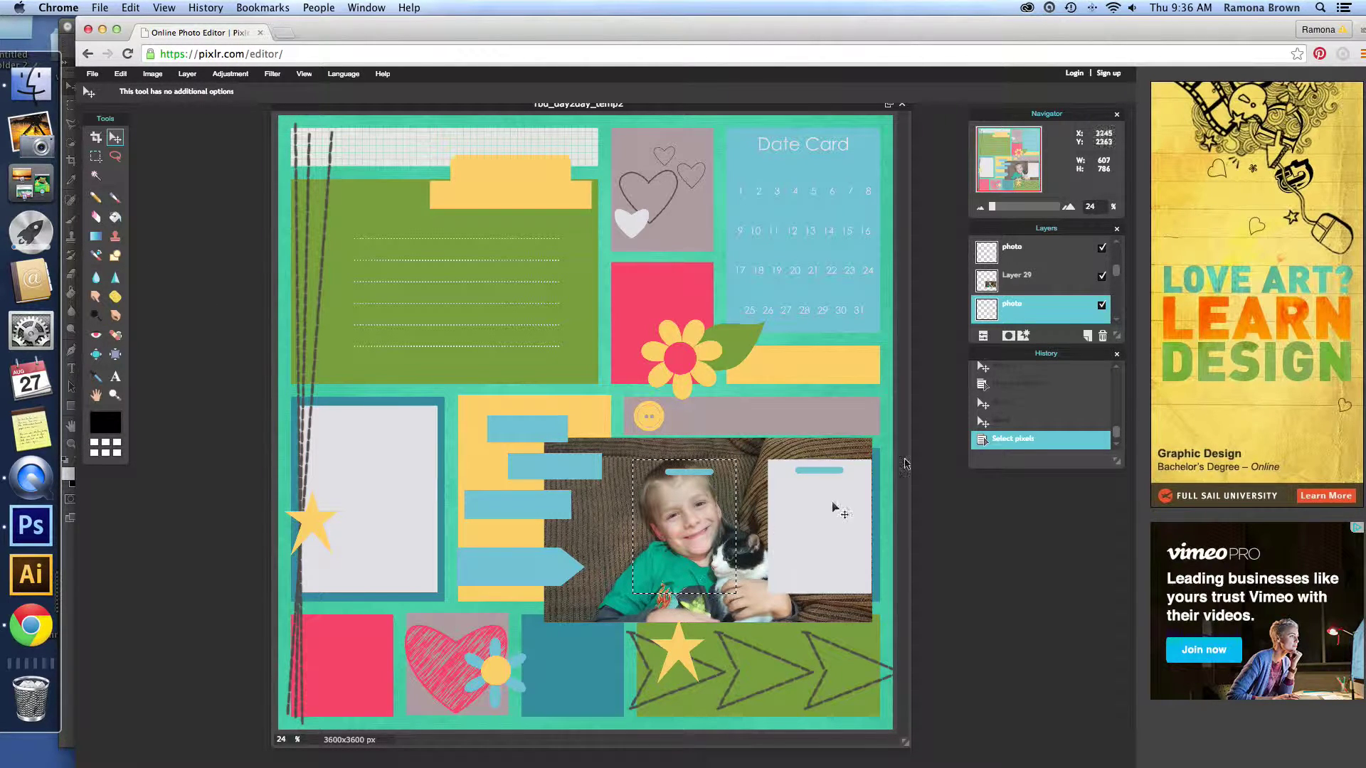
click(1051, 283)
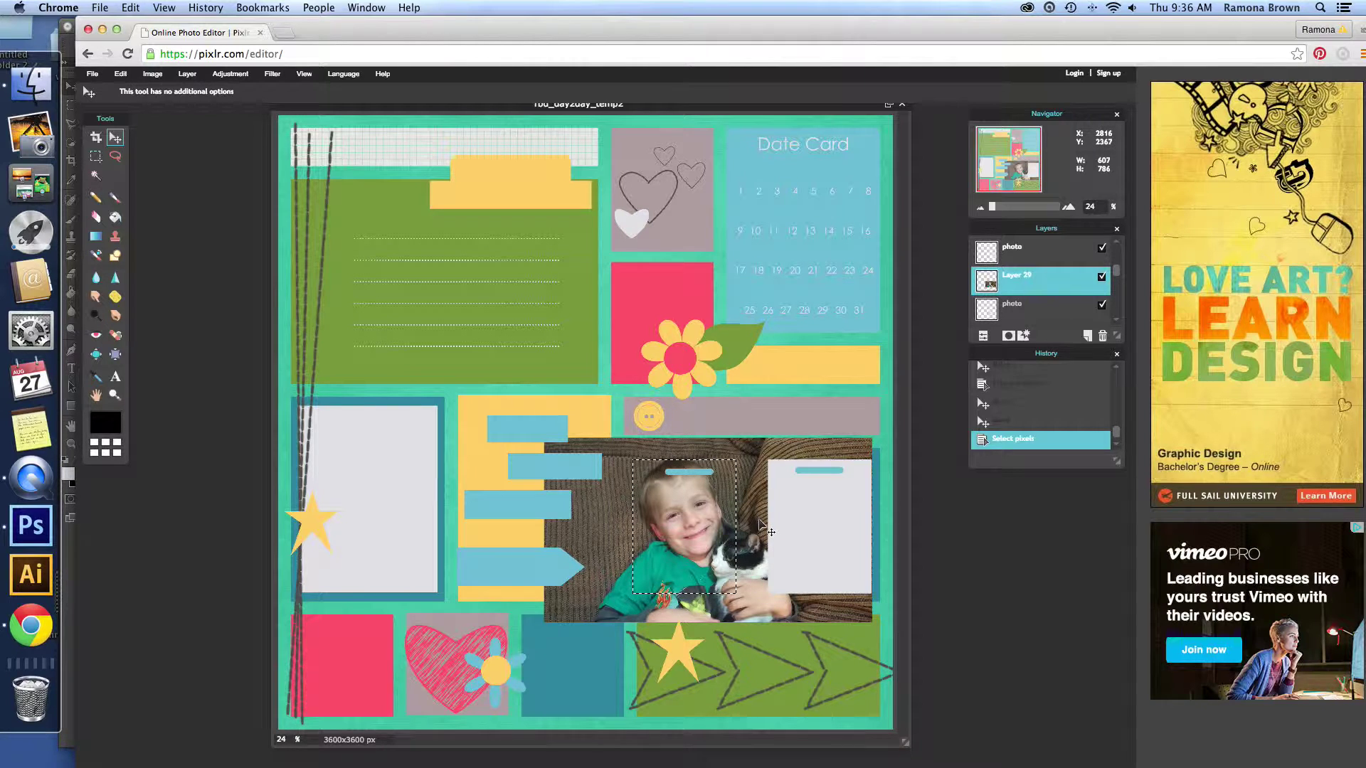
drag(759, 525, 741, 523)
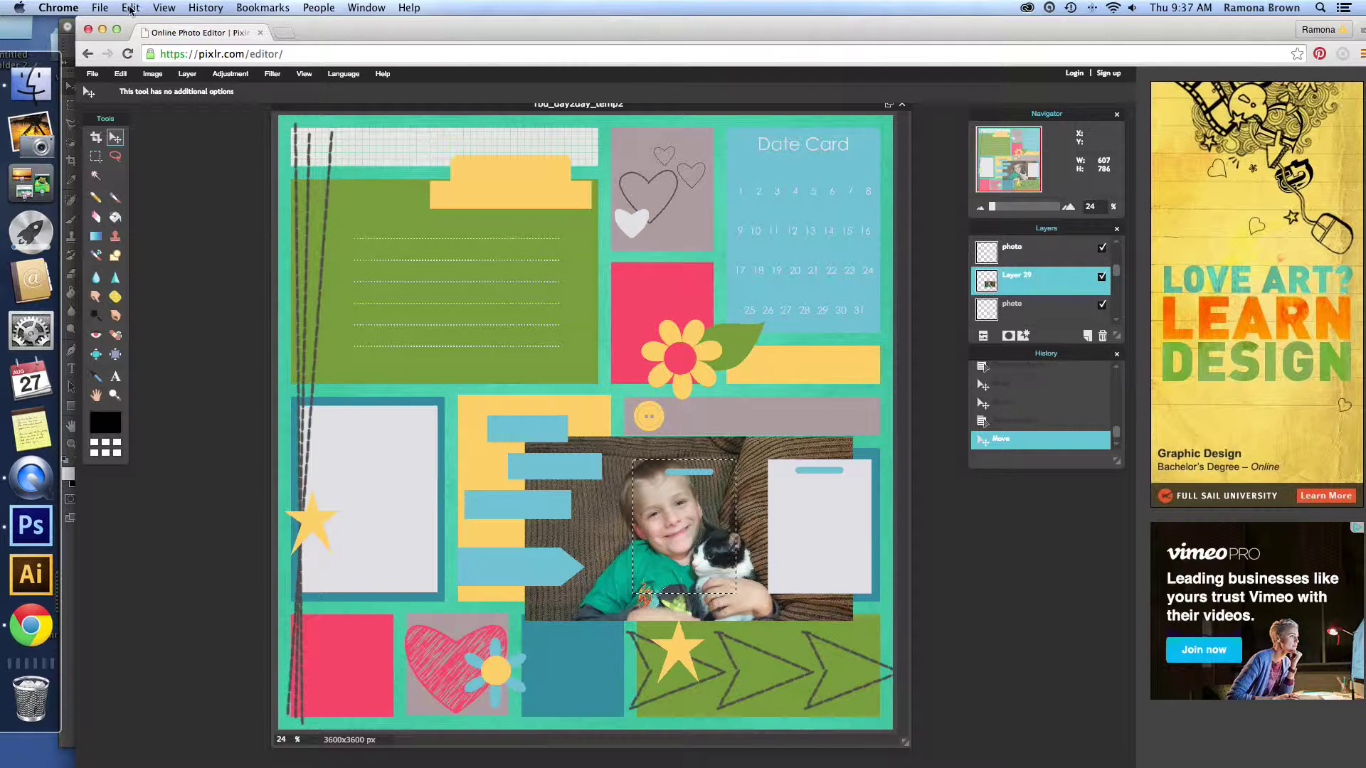
- Invert the selection, delete the photo outside the frame, and deselect all
click(119, 74)
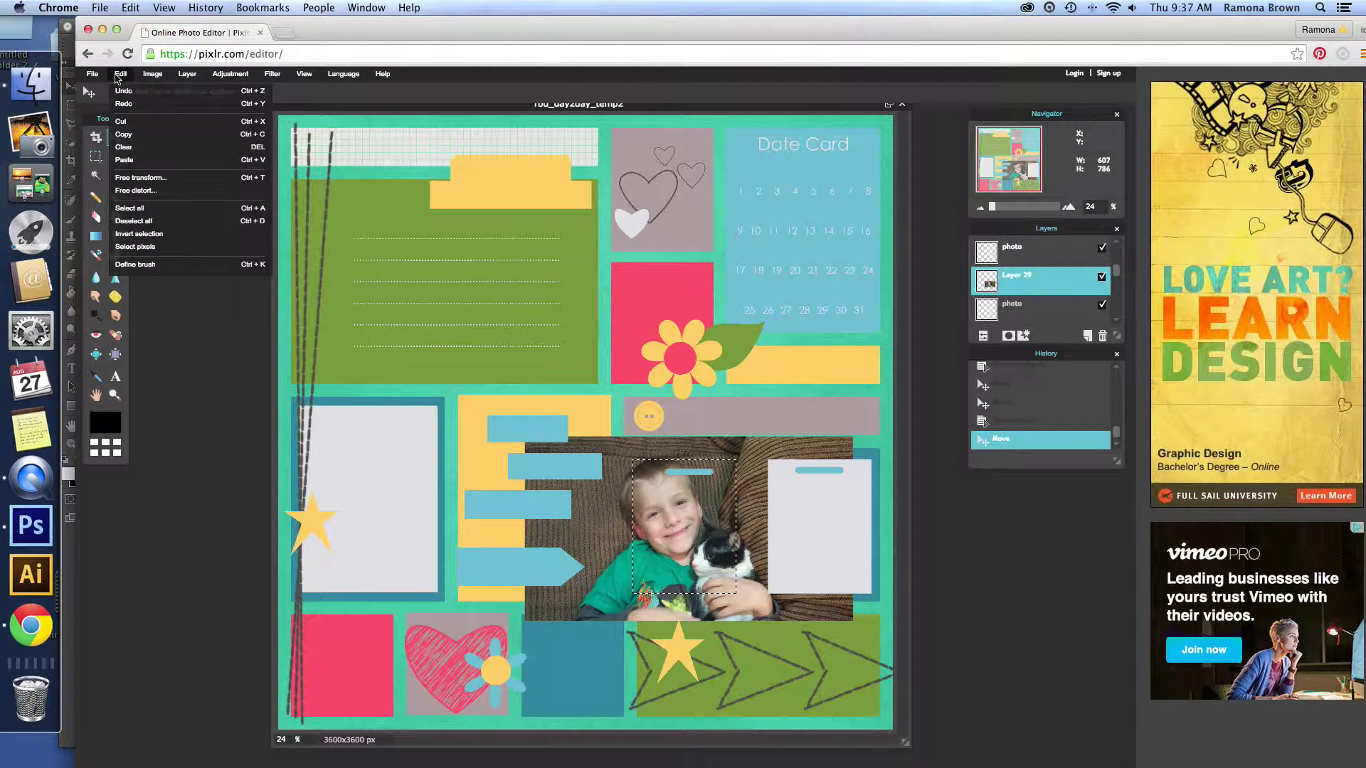
click(147, 234)
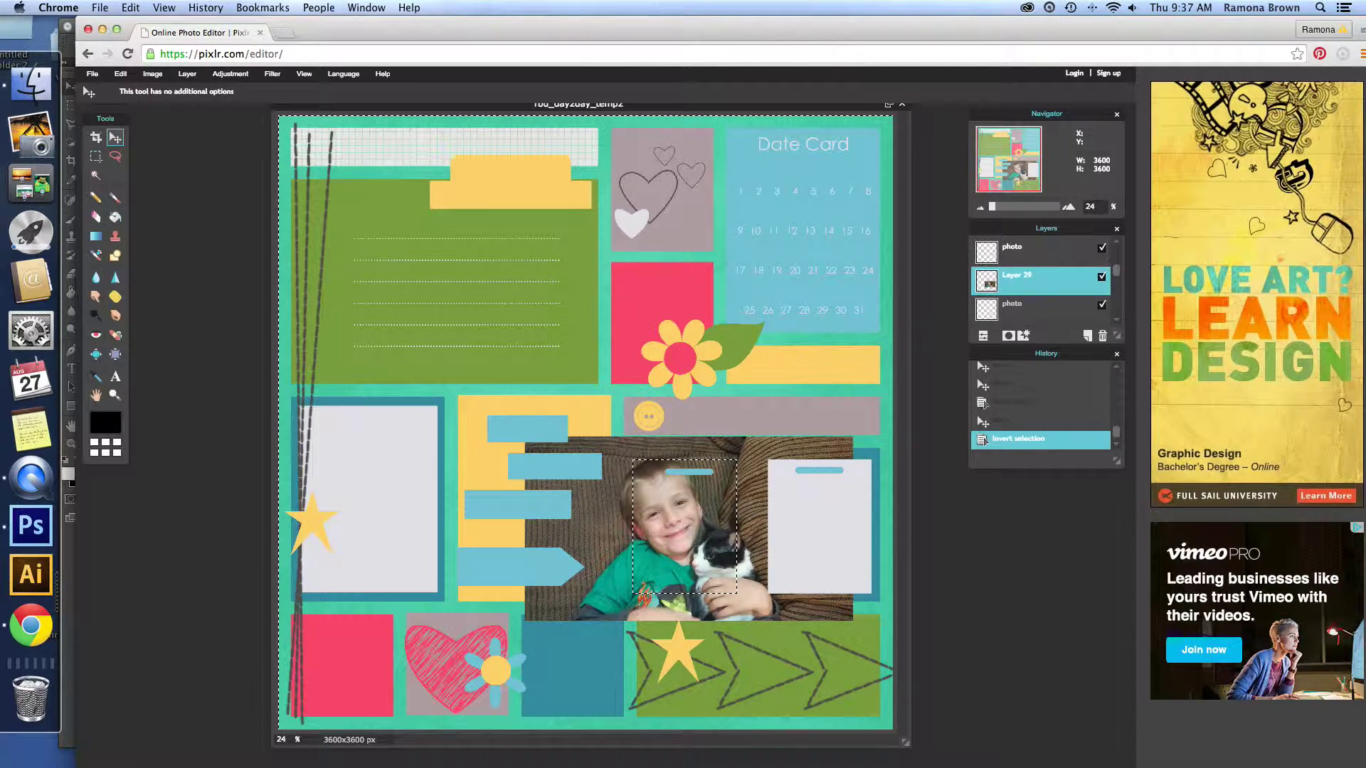
key(Delete)
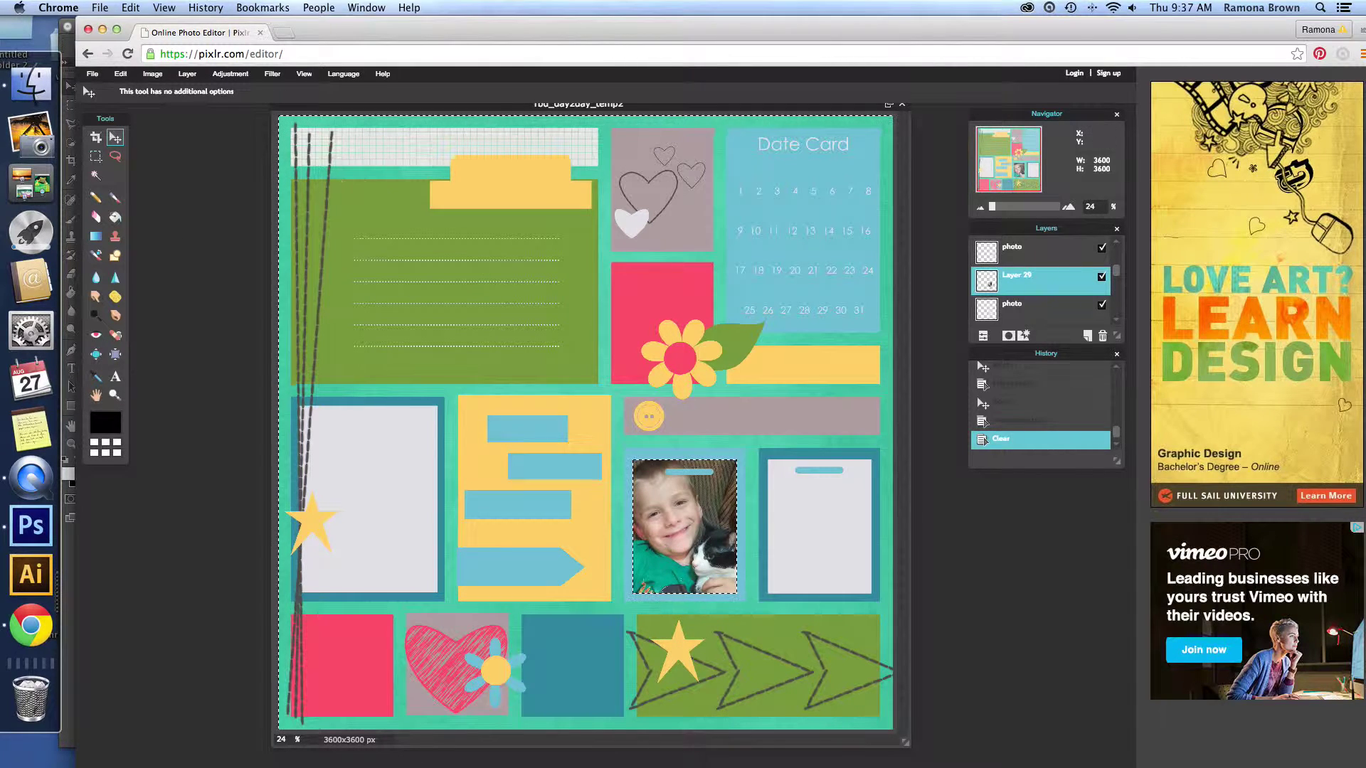
click(120, 74)
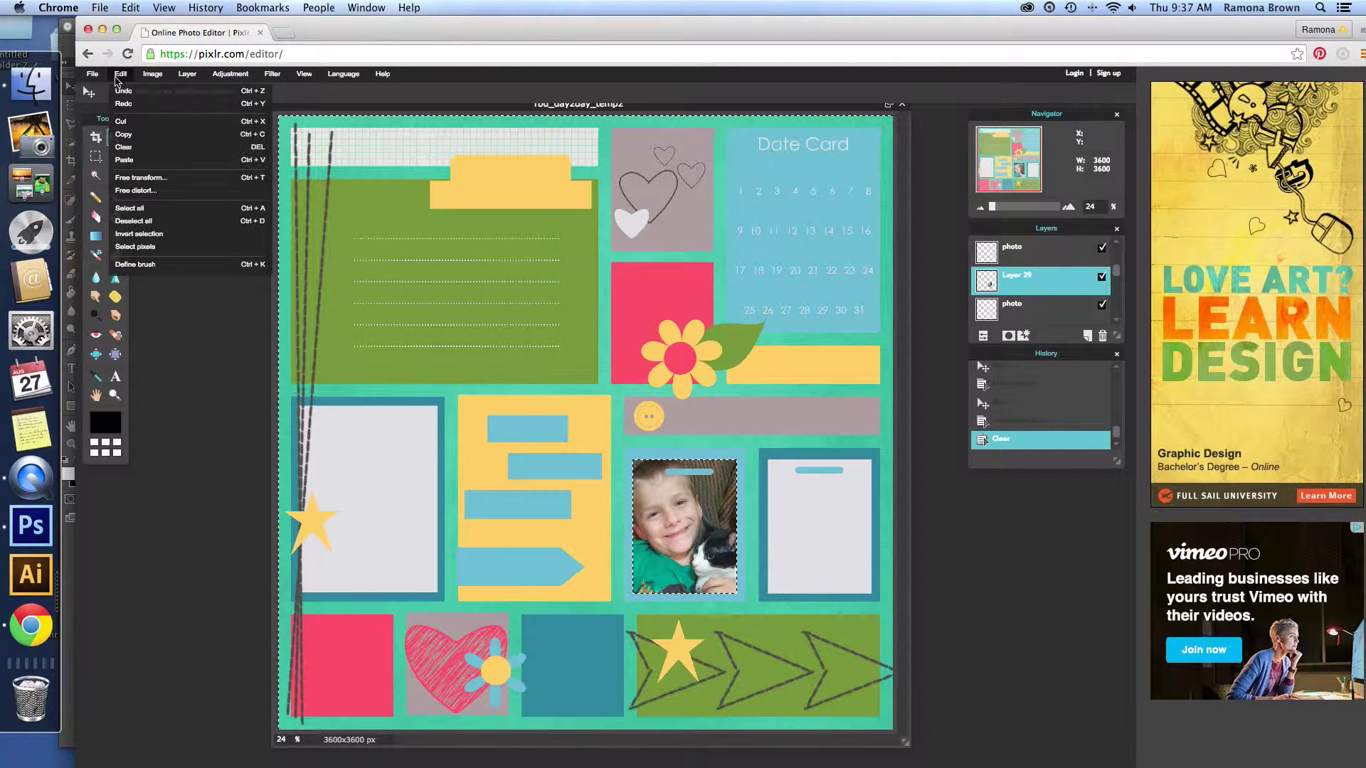
click(133, 221)
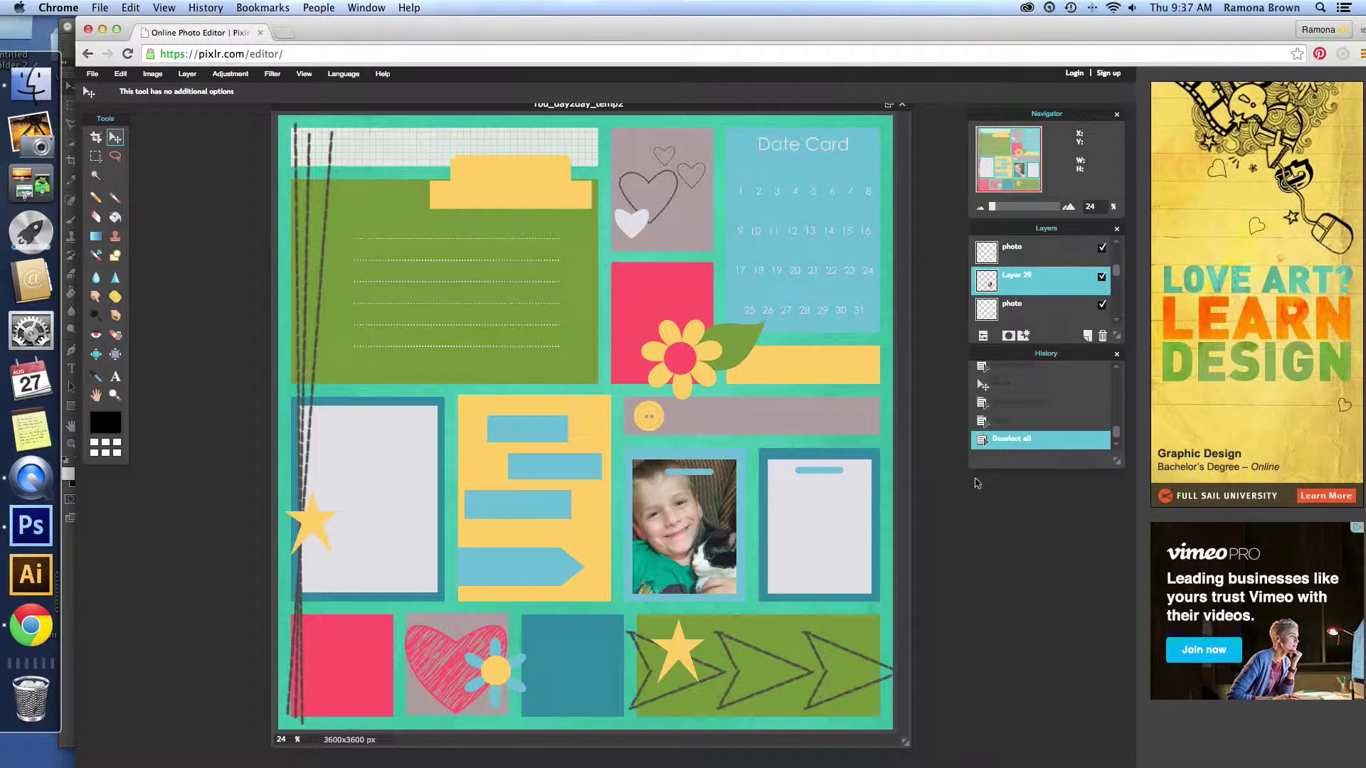
click(1053, 311)
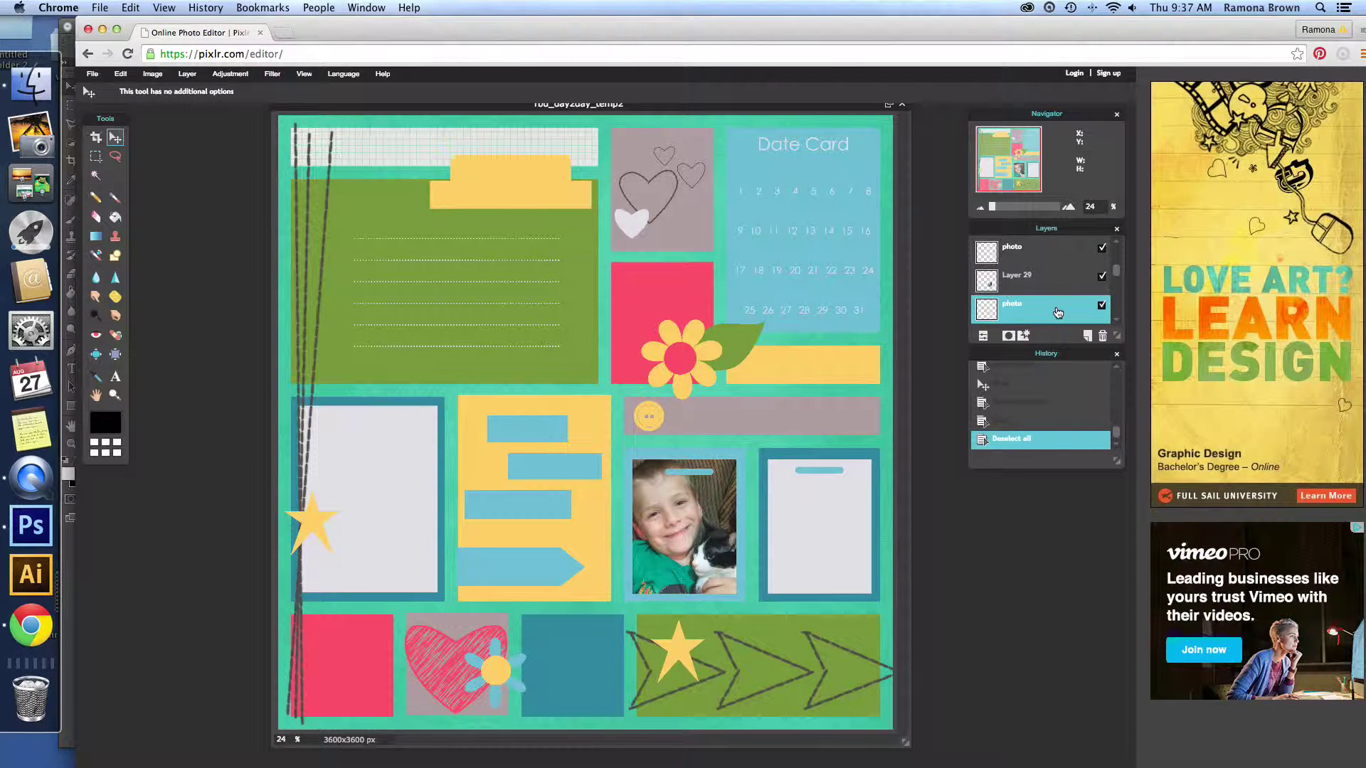
- Delete the bottom photo frame layer and reselect the Layer 29 photo
drag(1060, 313, 1104, 338)
click(1055, 284)
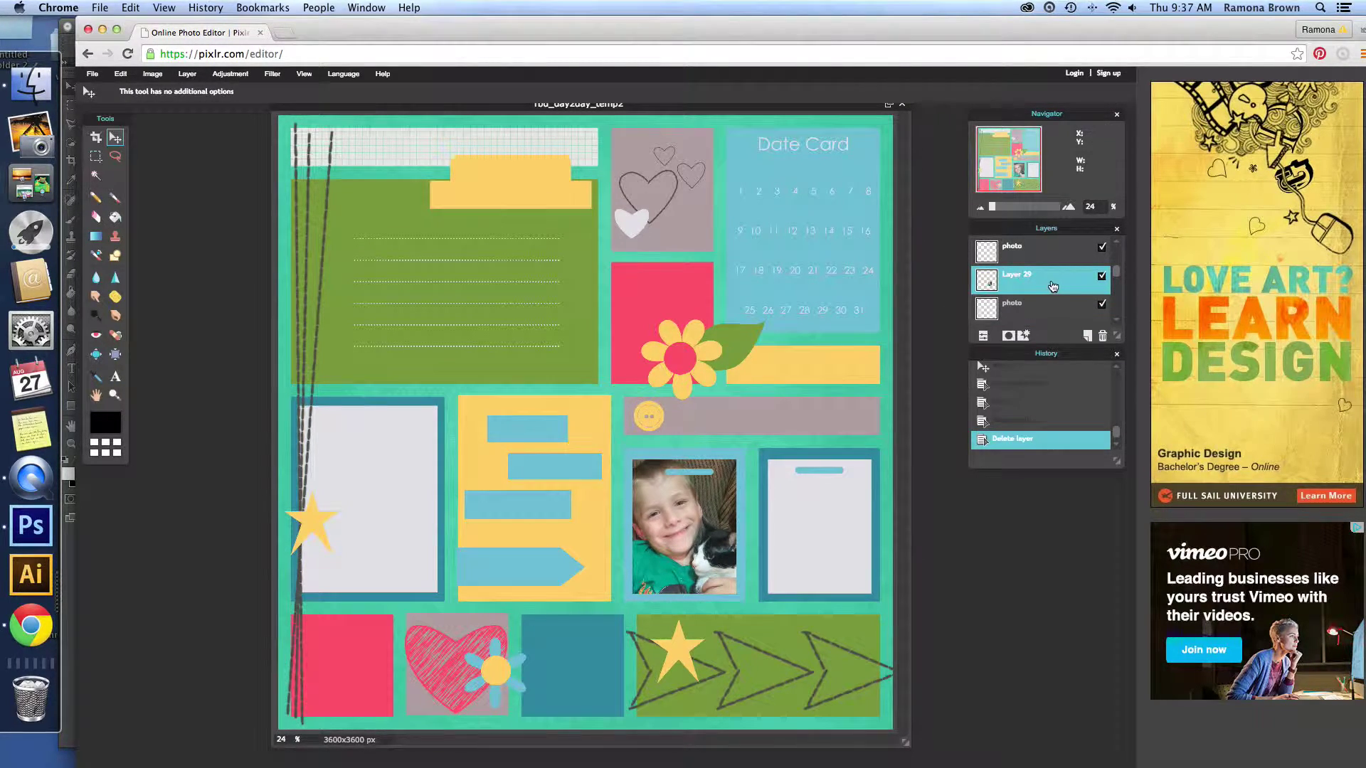
right_click(1053, 286)
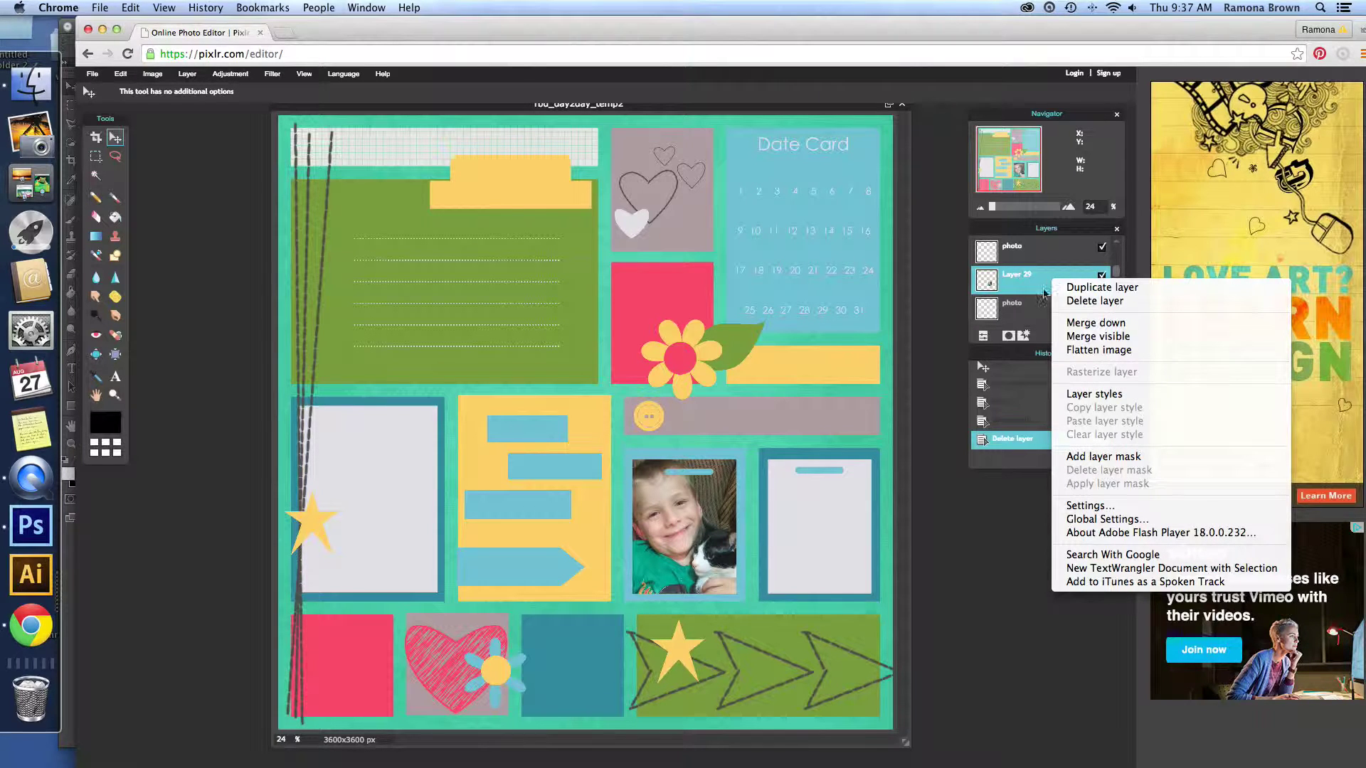
click(1089, 394)
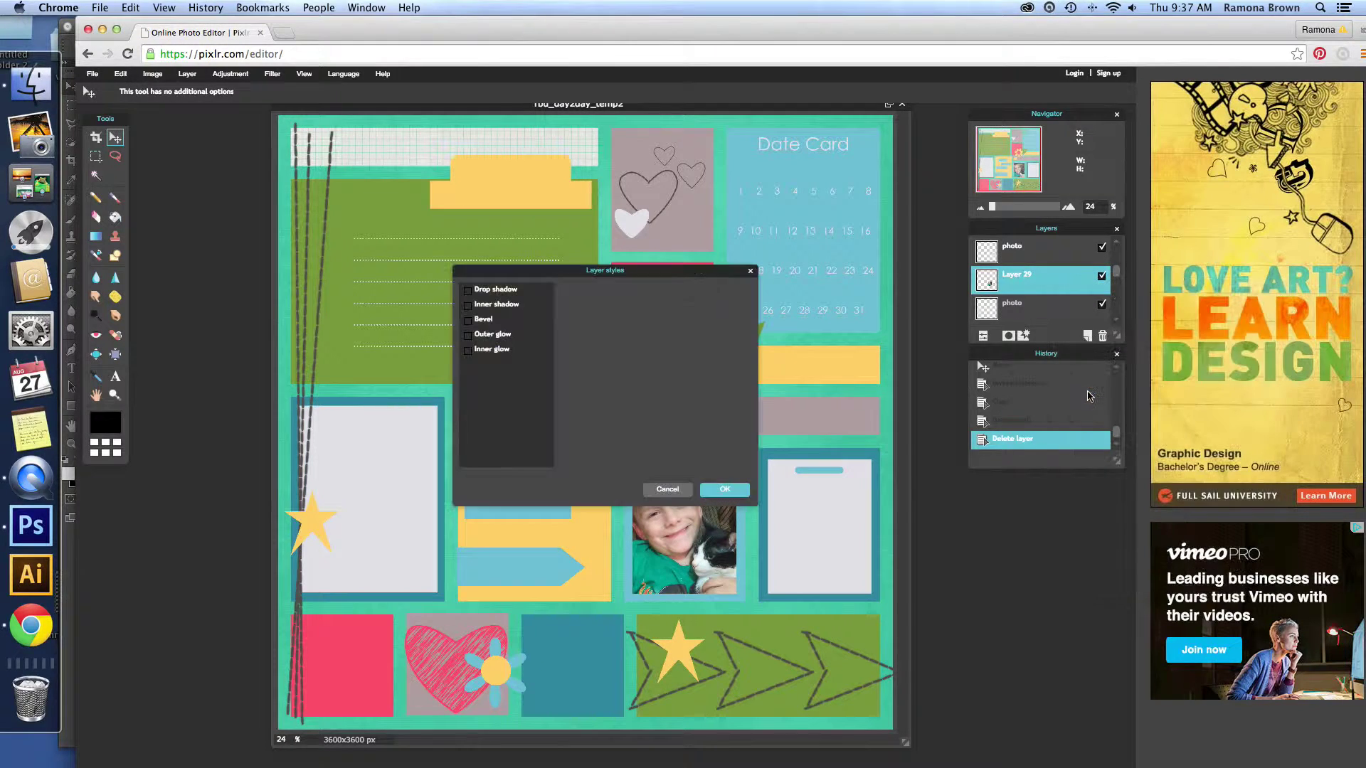
- Give the photo a drop shadow with opacity 42 and distance 3, then nudge it into place
click(467, 290)
drag(521, 279, 973, 348)
click(976, 368)
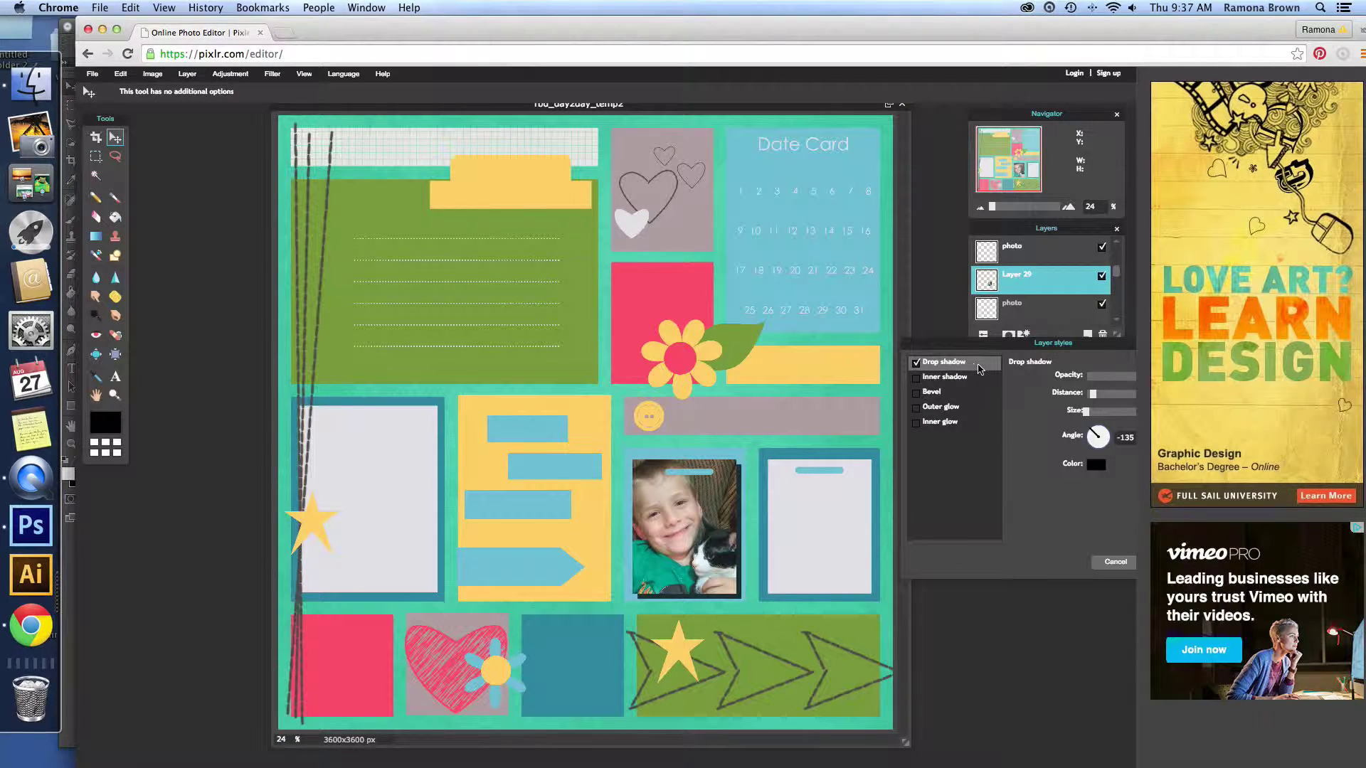
drag(1020, 346, 919, 347)
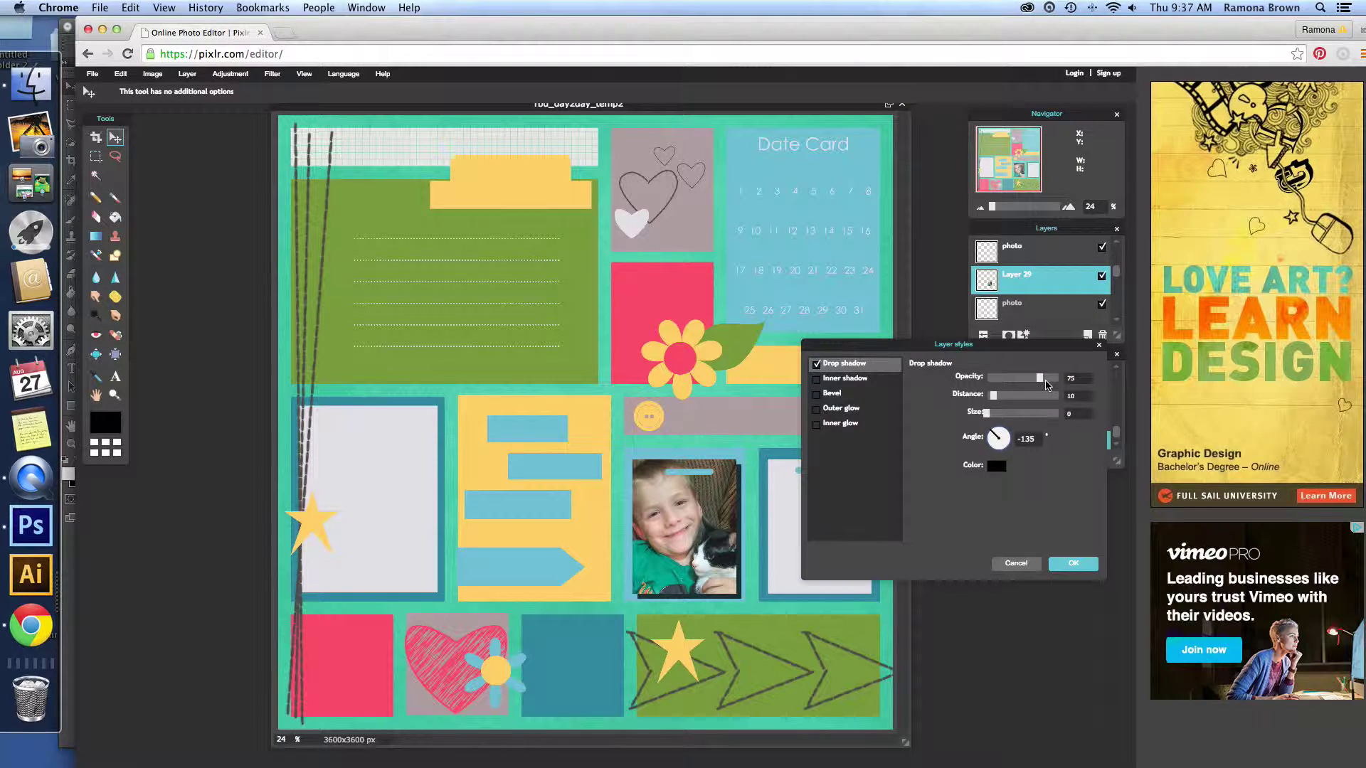
drag(1039, 380, 1016, 379)
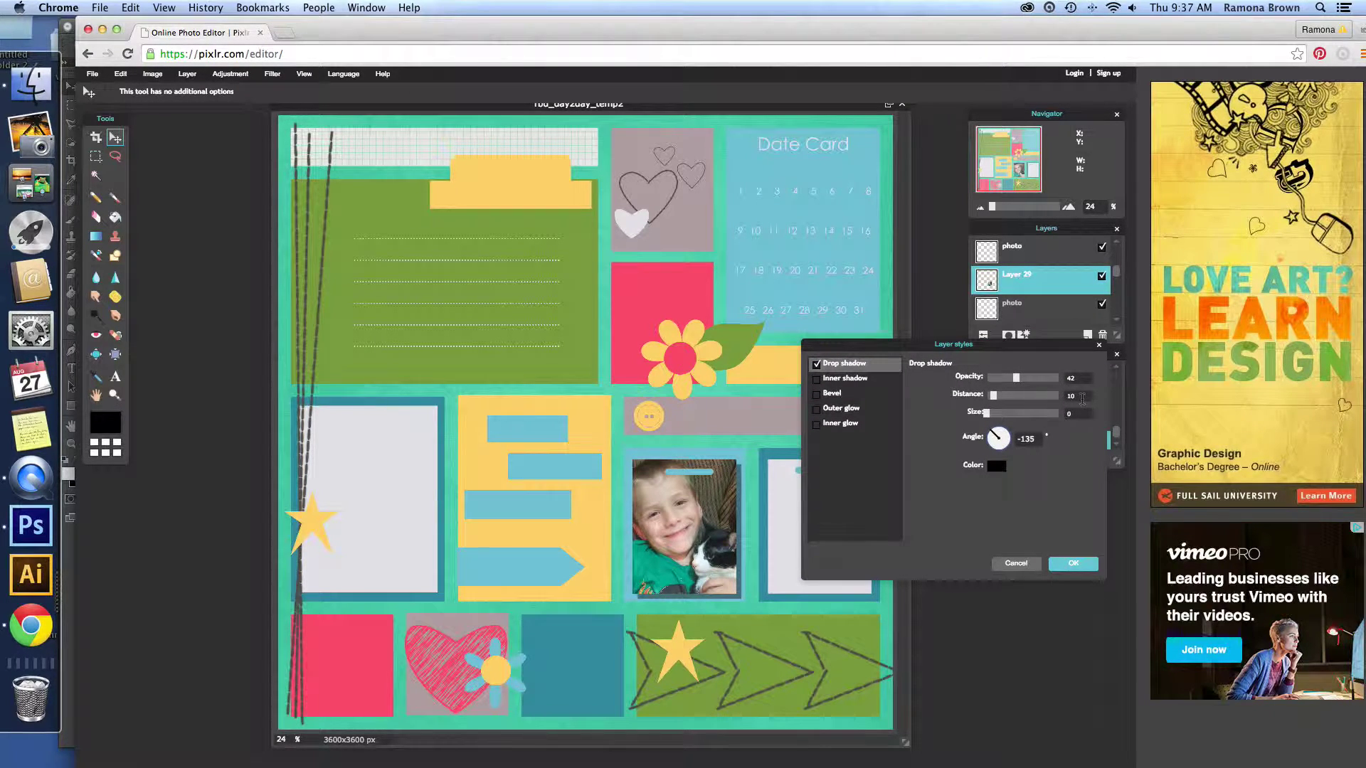
drag(993, 396, 988, 396)
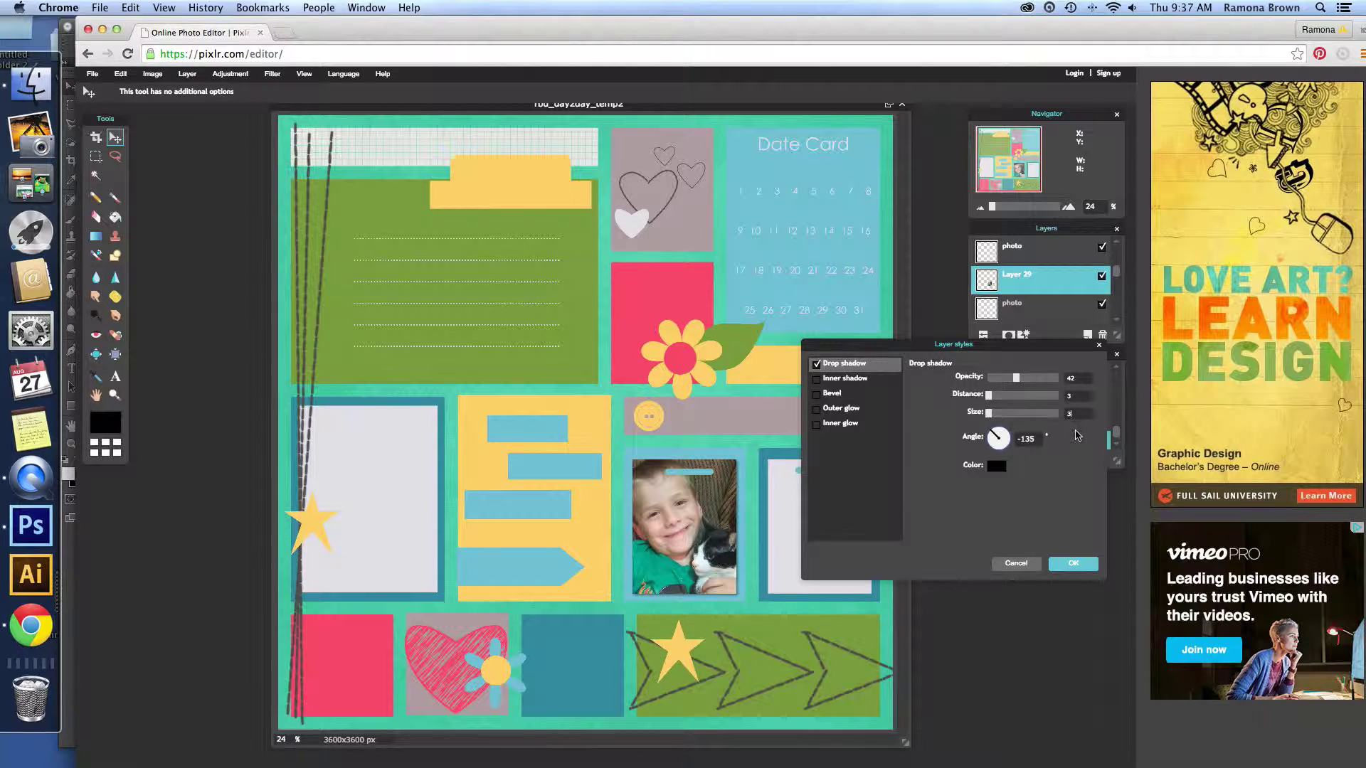
click(1071, 565)
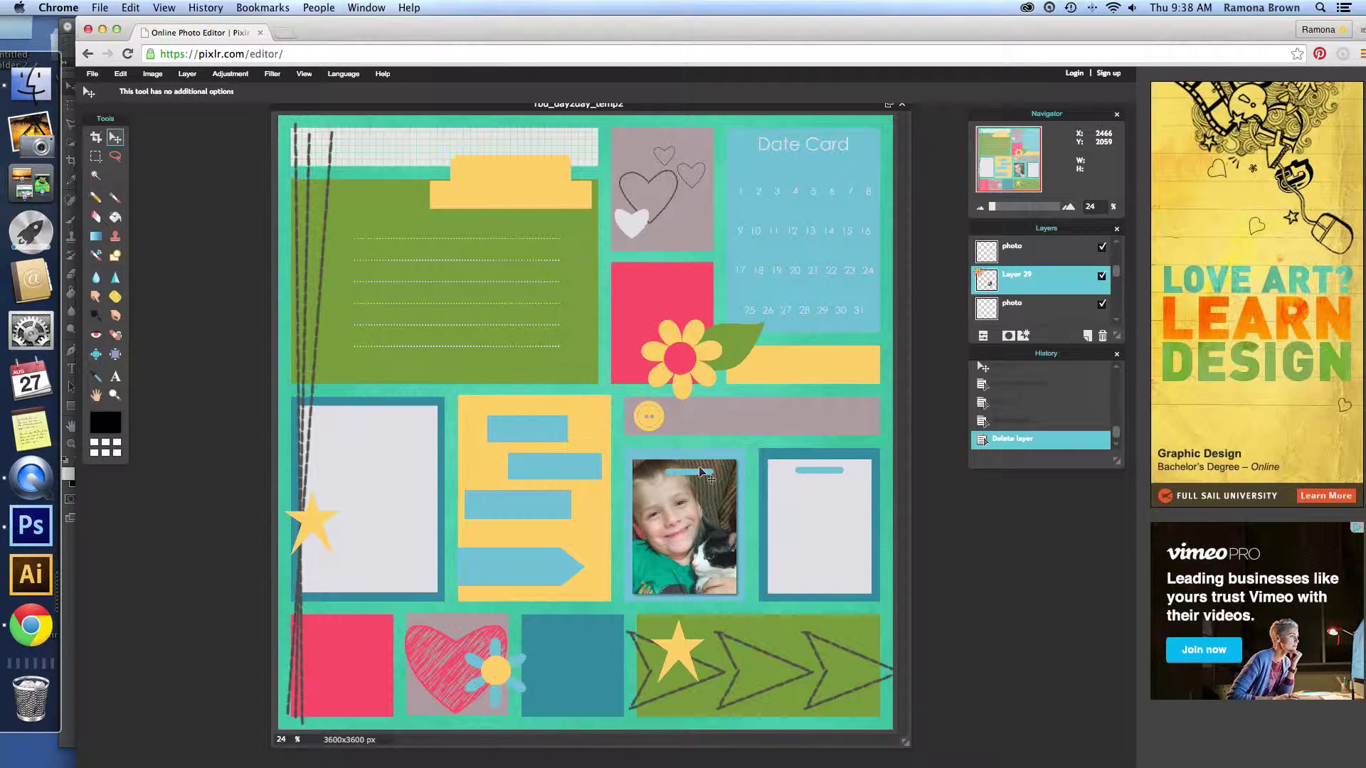
drag(698, 476, 702, 473)
drag(701, 473, 697, 474)
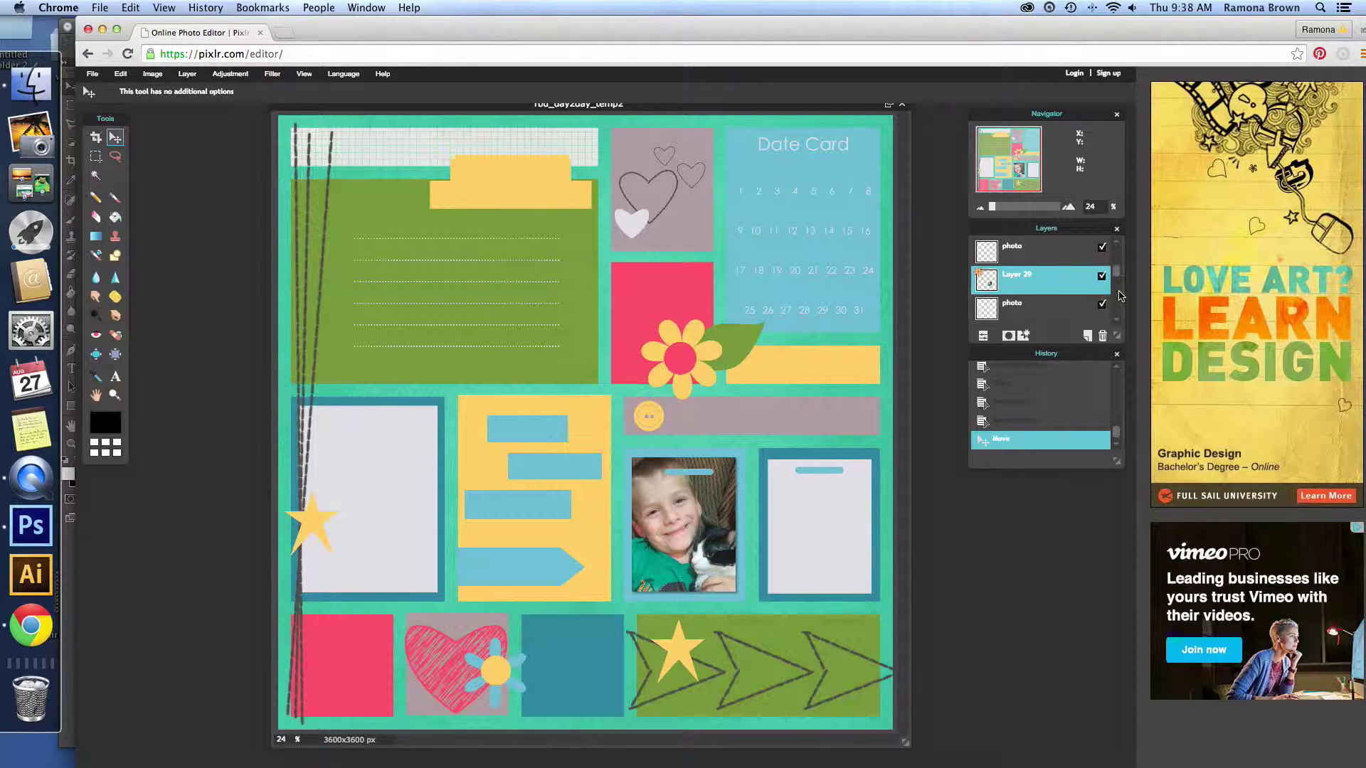
- Scroll the Layers panel and make 'leaves layer' the active layer
drag(1117, 276, 1118, 259)
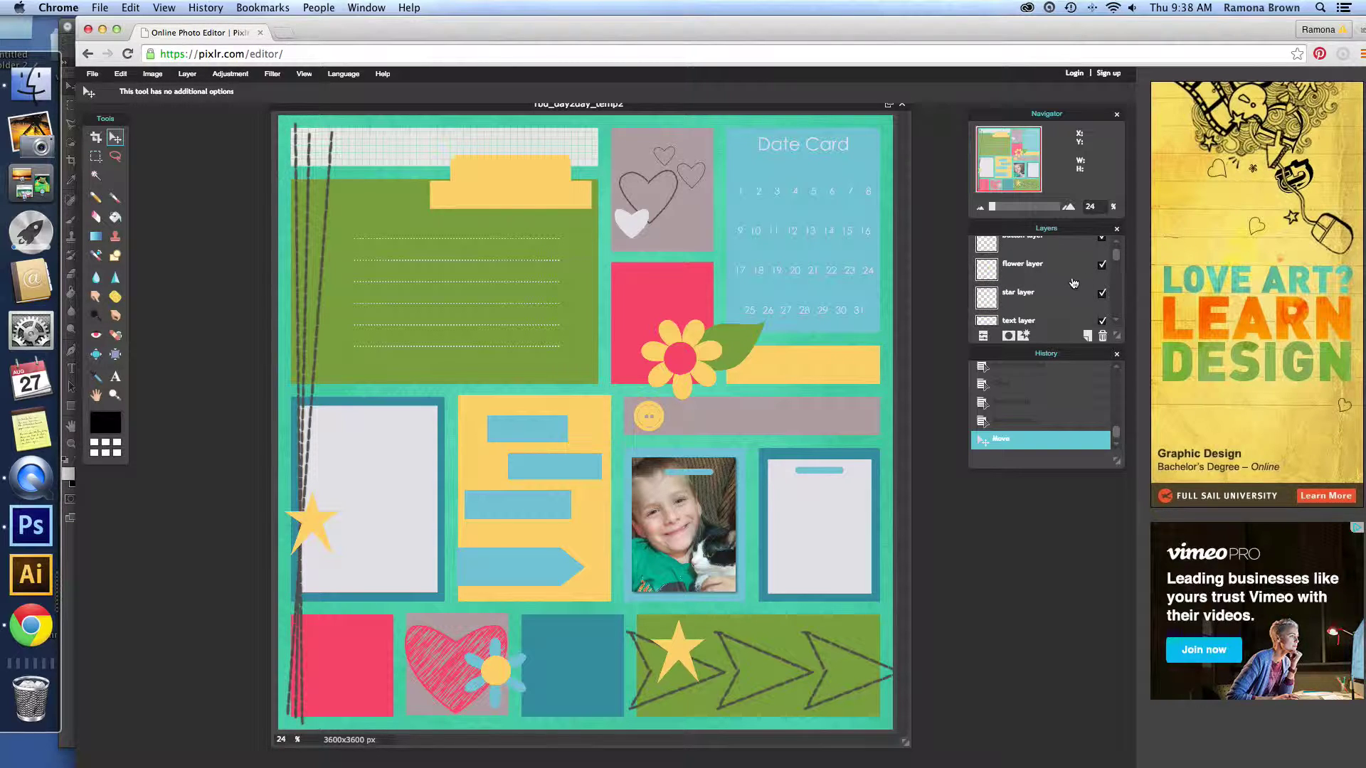
scroll(1120, 266, down, 3)
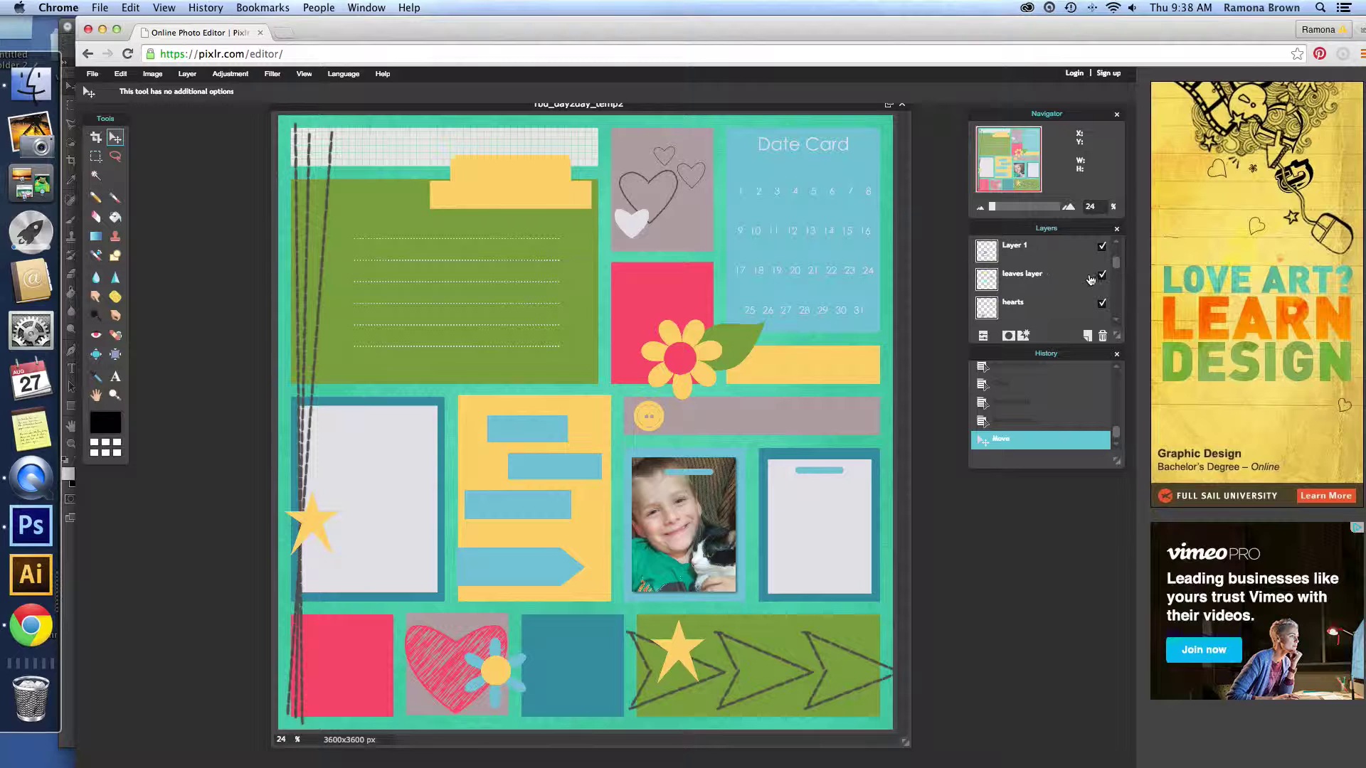
click(1069, 283)
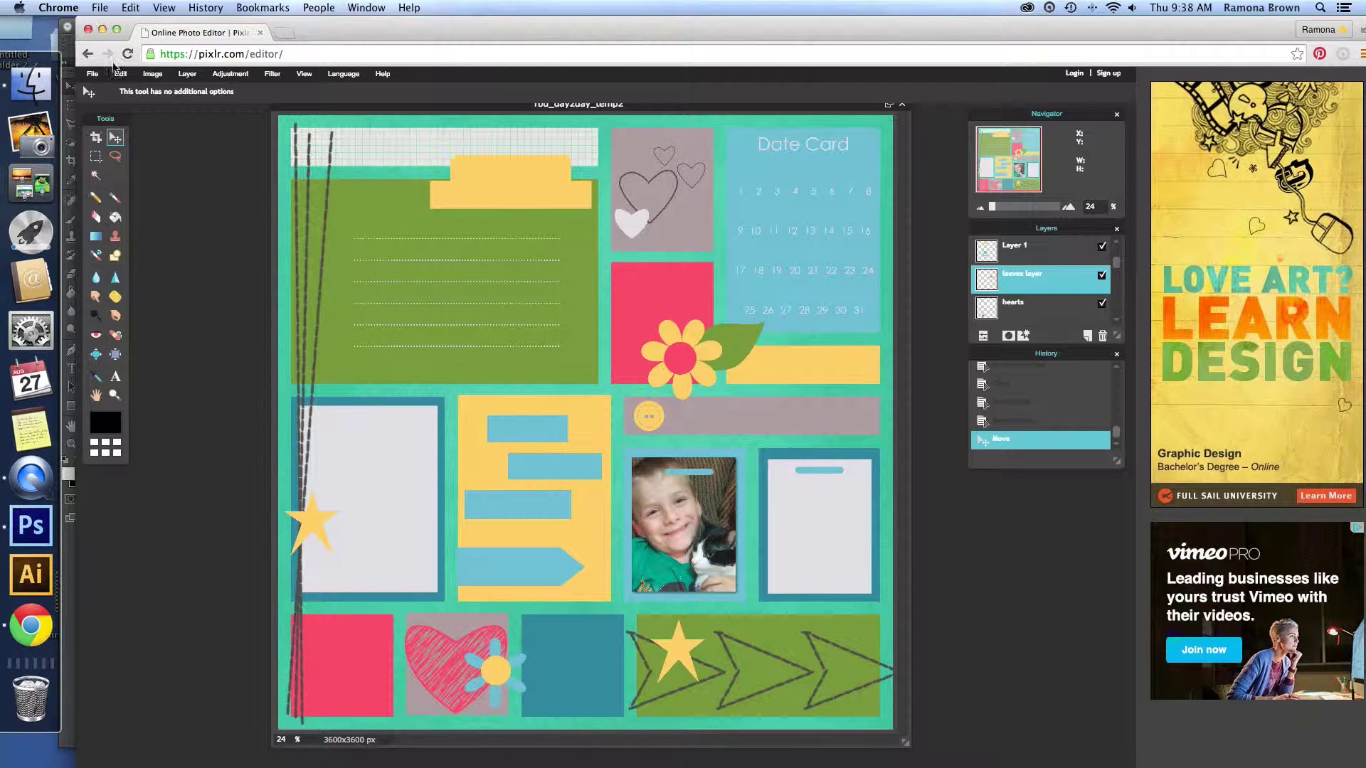
- Open rbd_boy_leaves1.png from the rbd_boy_ep folder as a layer and move it over the layout centre
click(150, 74)
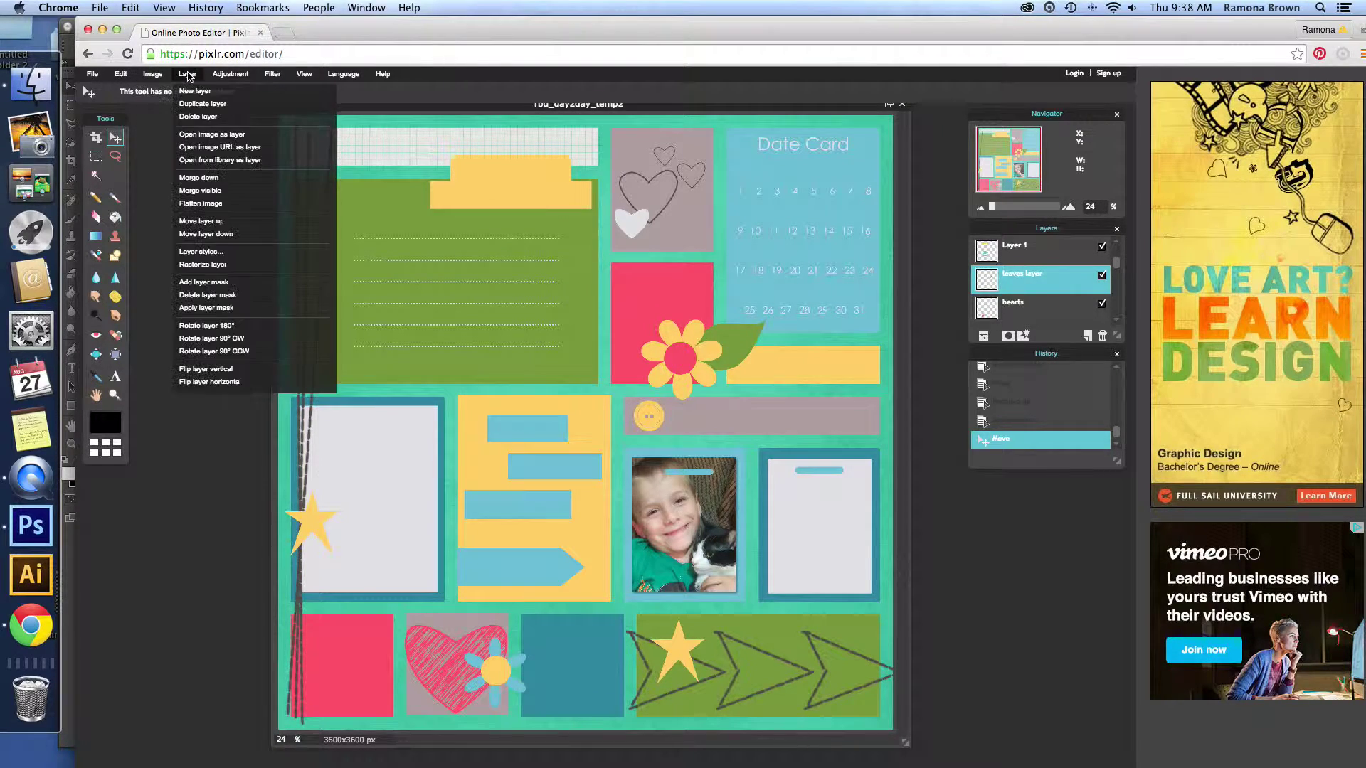
click(210, 134)
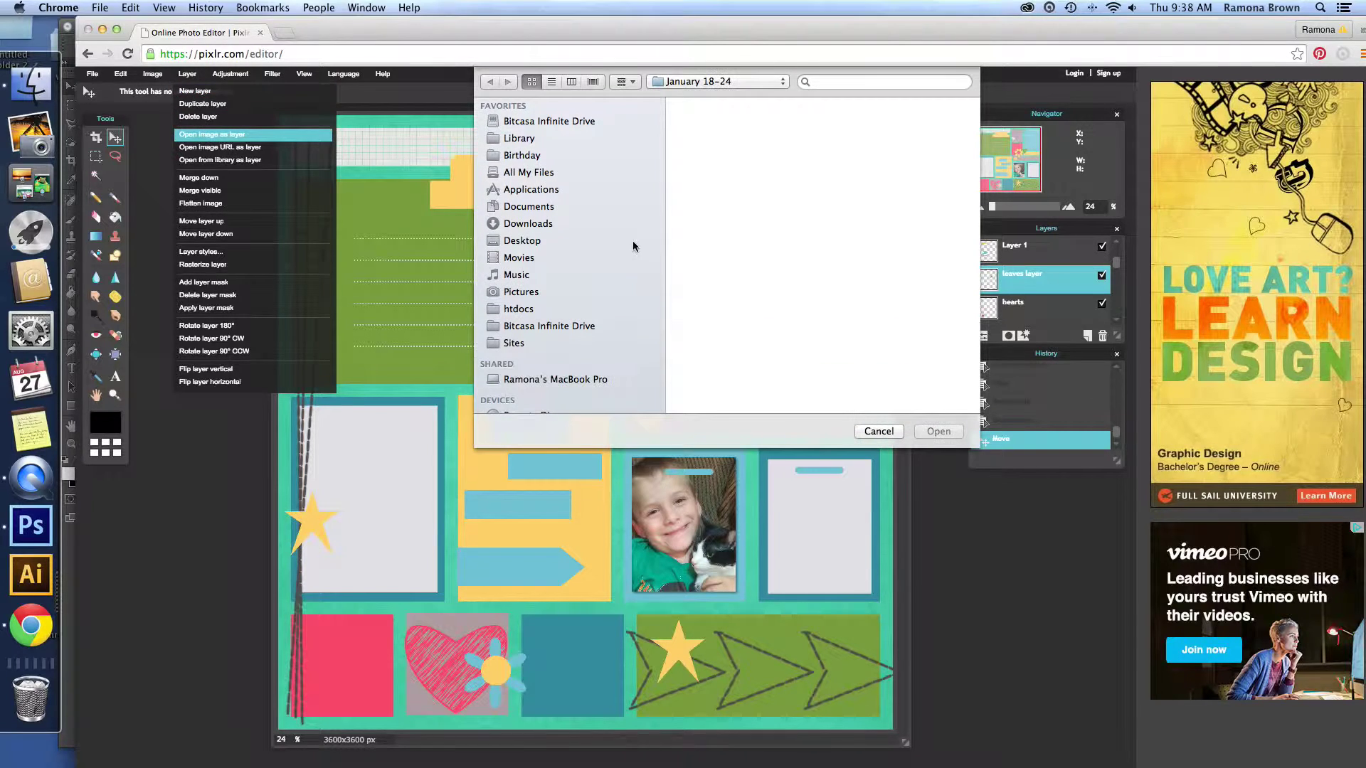
click(693, 83)
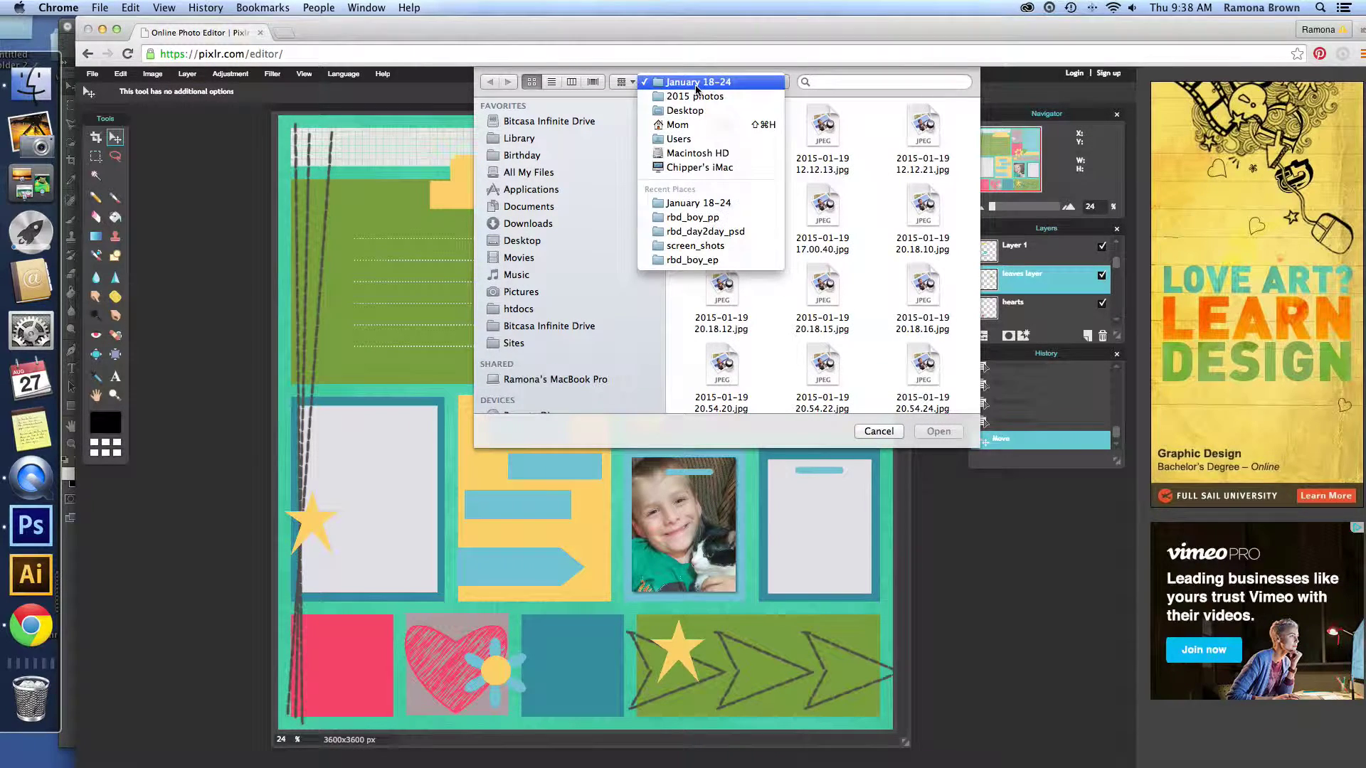
click(721, 260)
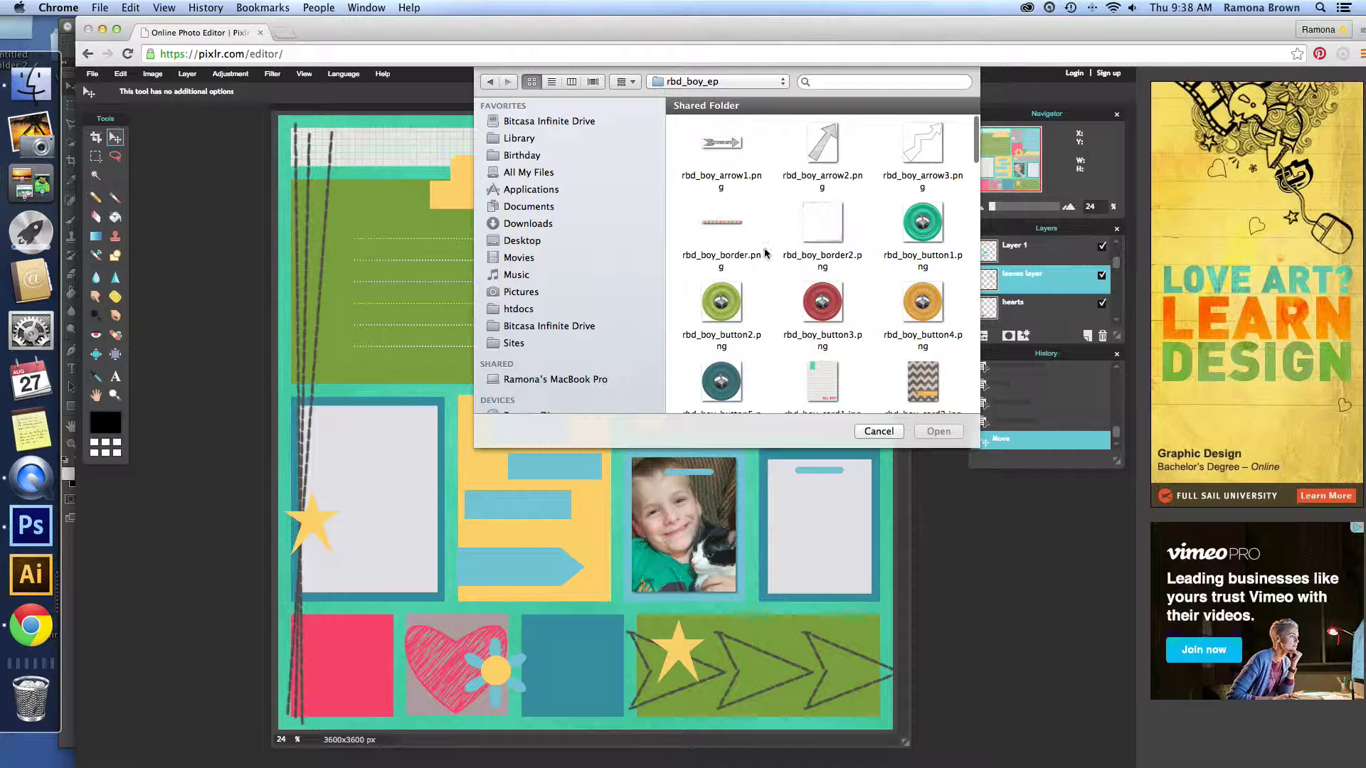
scroll(765, 254, down, 10)
scroll(765, 254, down, 5)
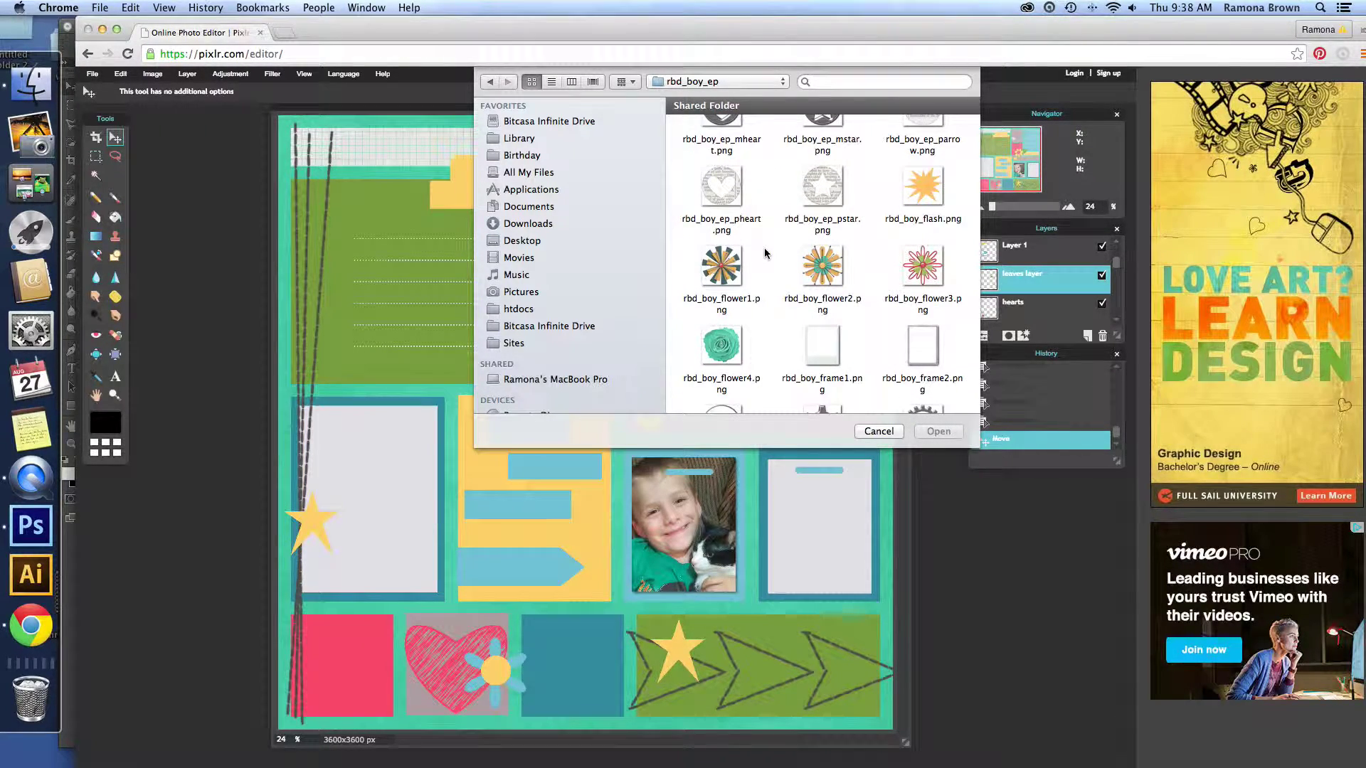
scroll(766, 253, down, 4)
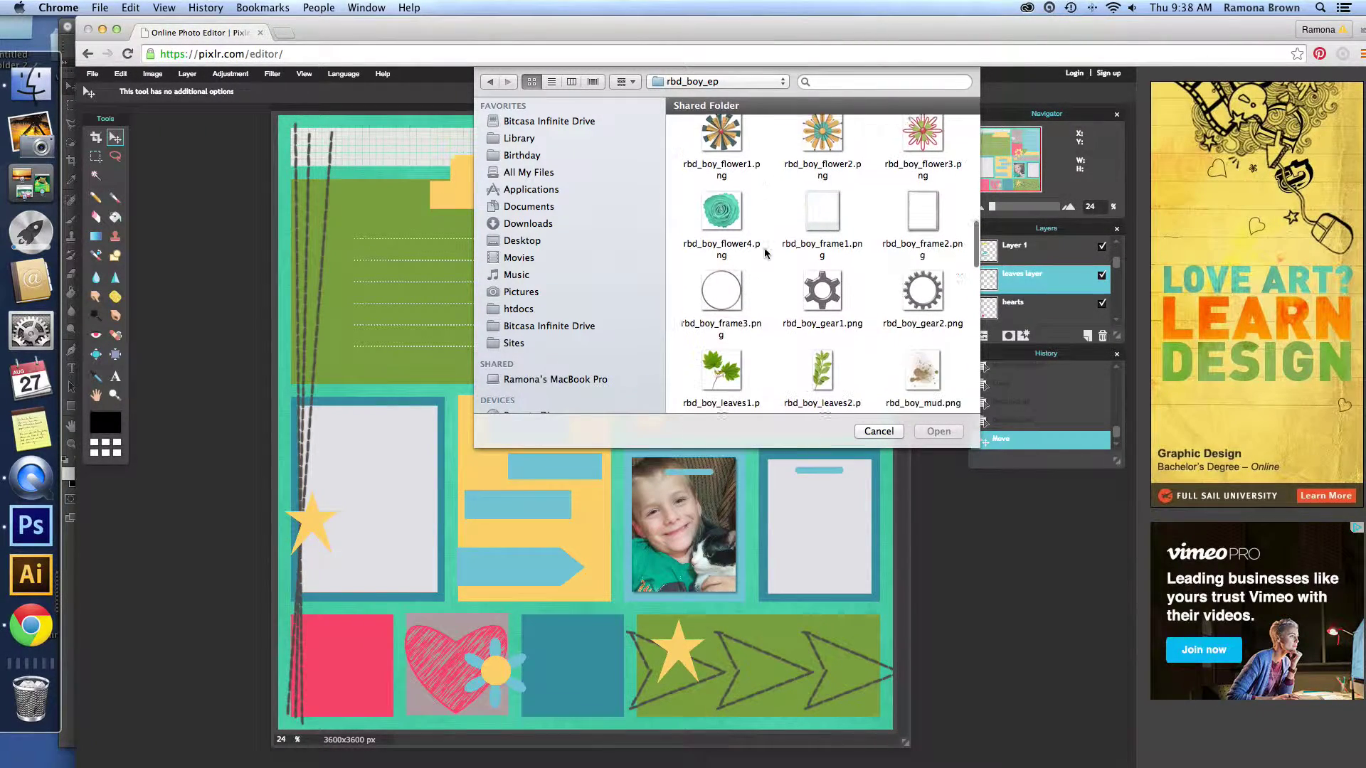
click(723, 359)
click(937, 431)
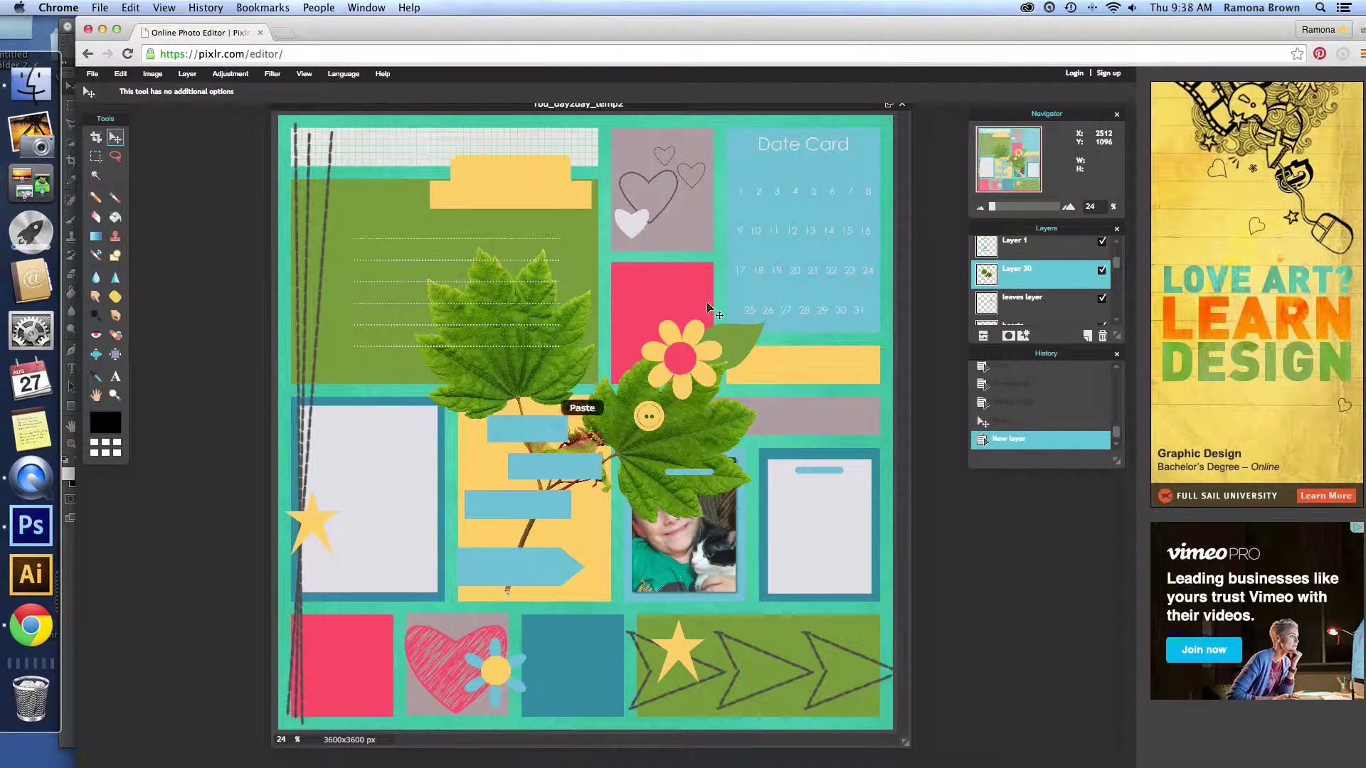
drag(659, 446, 676, 415)
- Shrink and rotate the Layer 30 leaves with Free transform, then tuck them behind the yellow flower
click(120, 74)
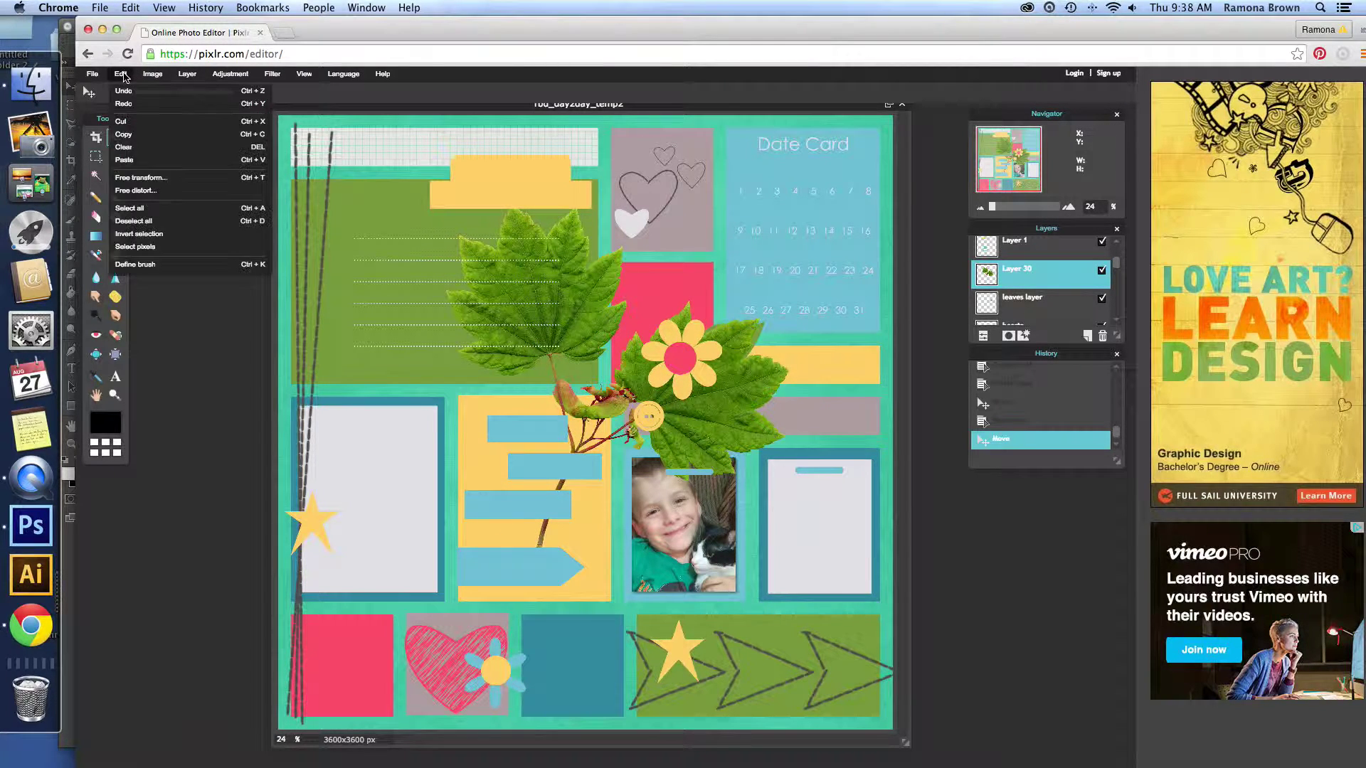
click(162, 182)
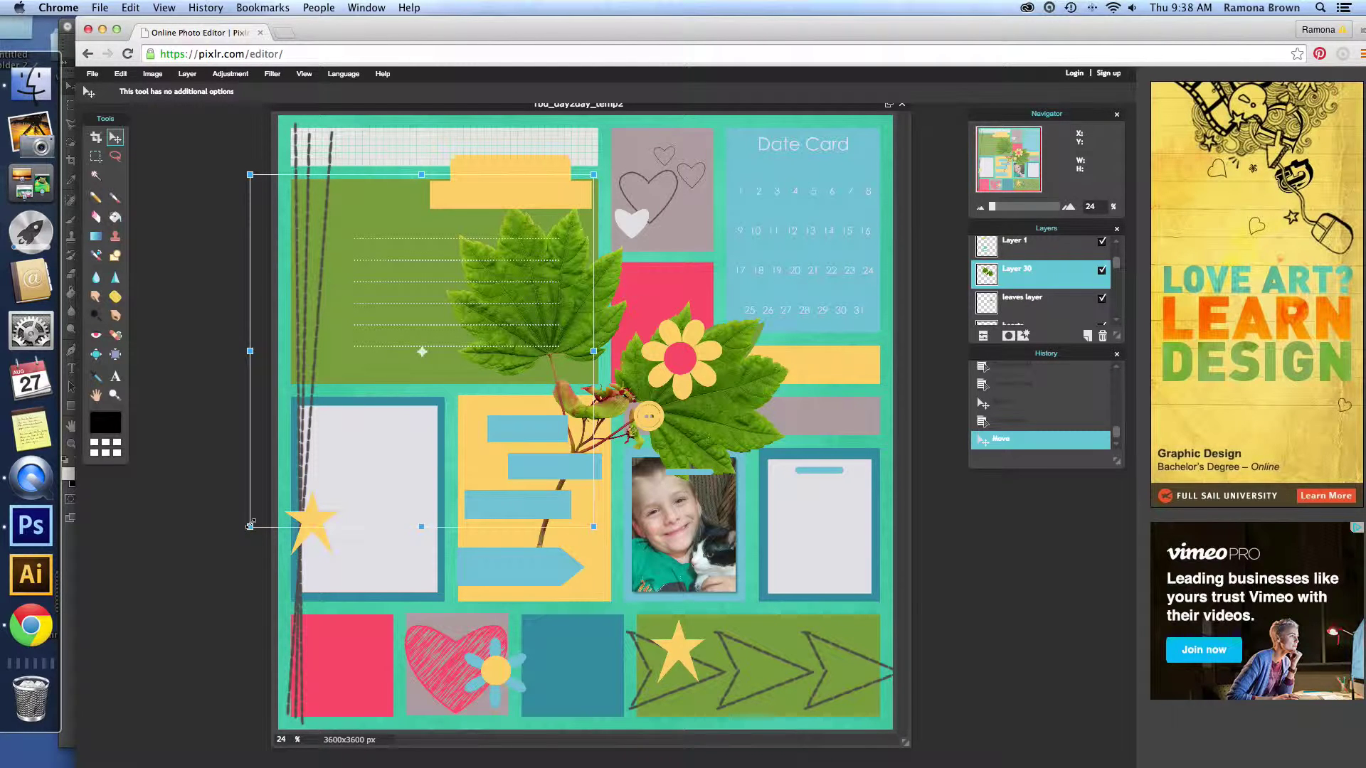
drag(250, 525, 347, 487)
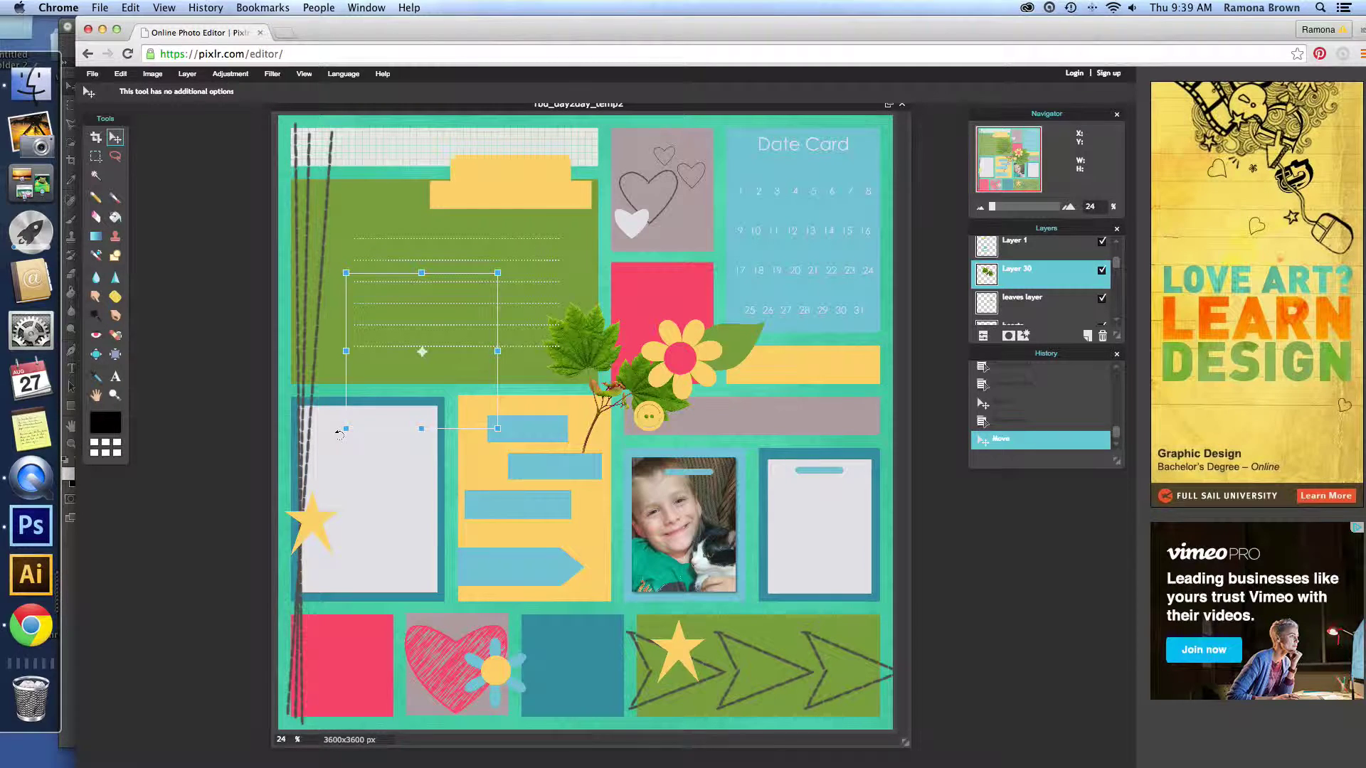
drag(339, 434, 341, 364)
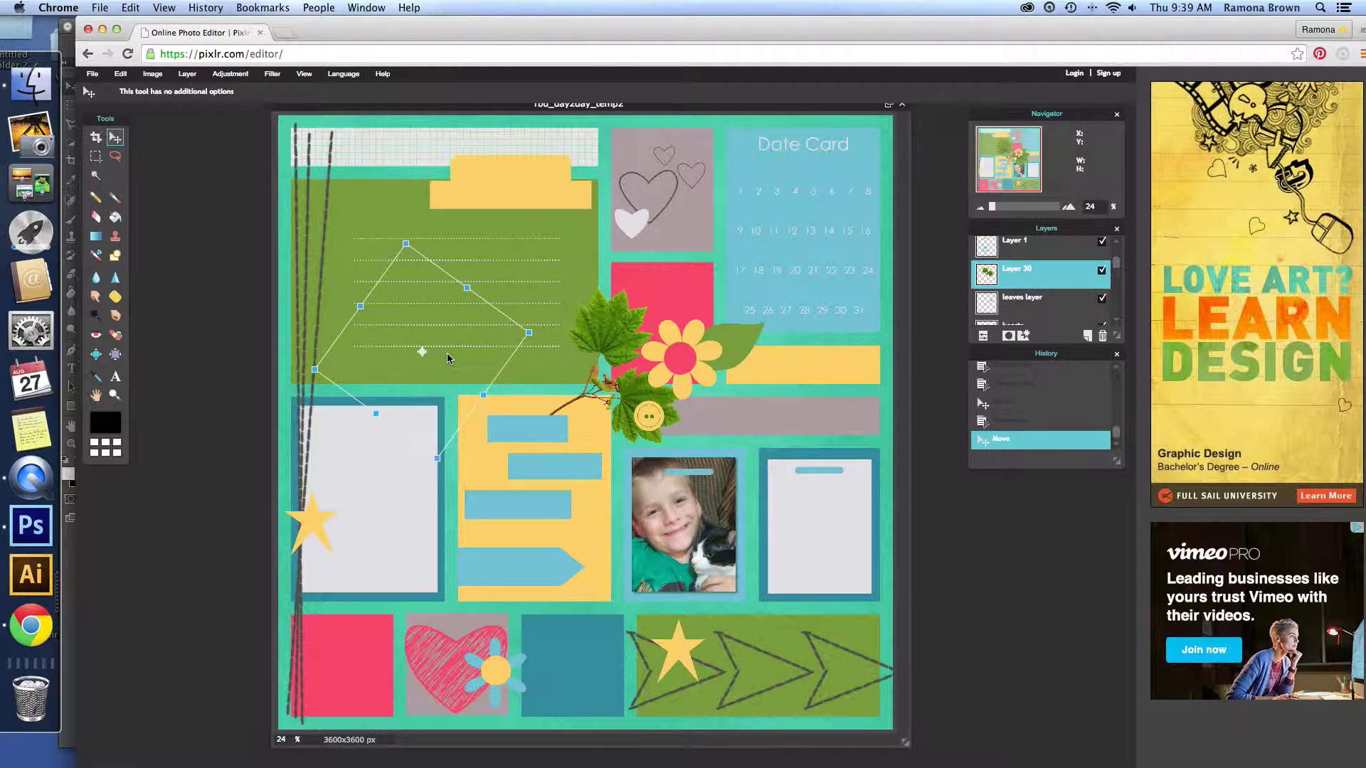
click(576, 398)
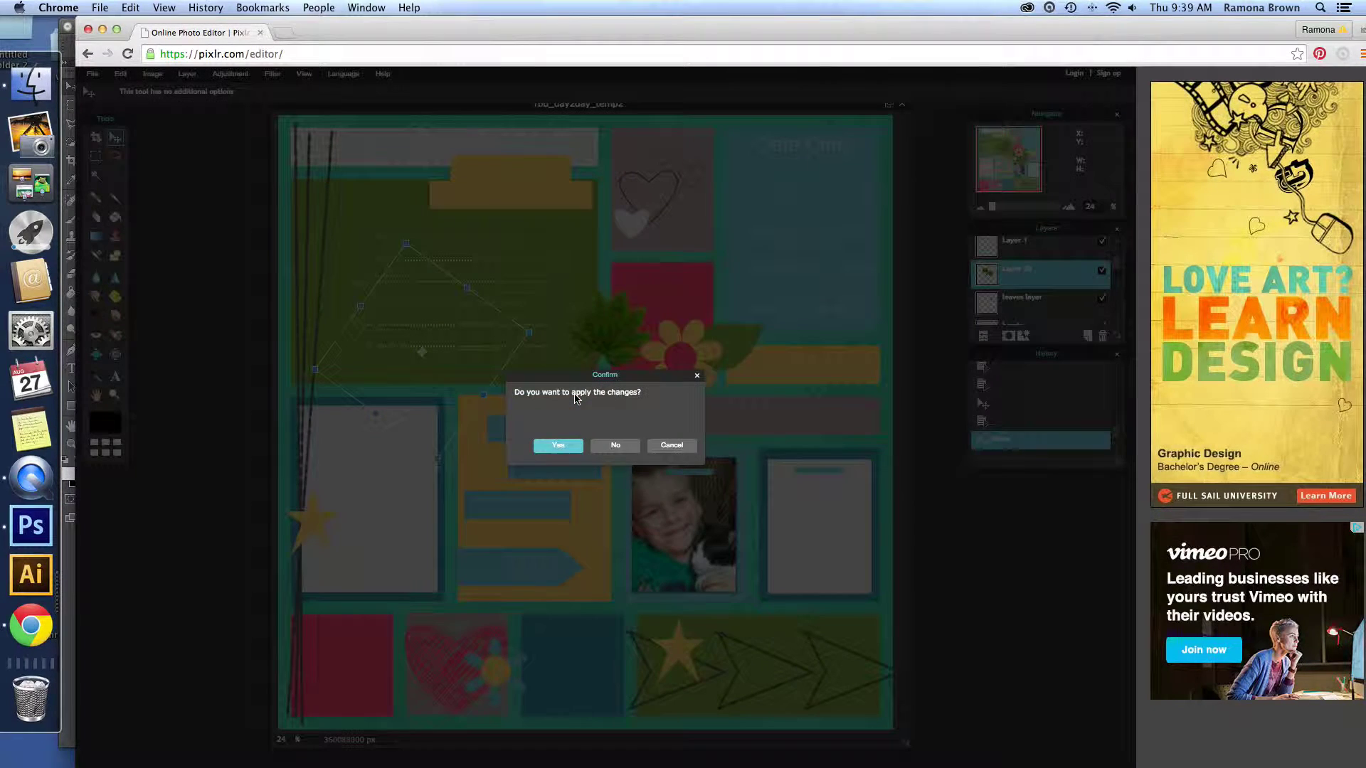
click(549, 449)
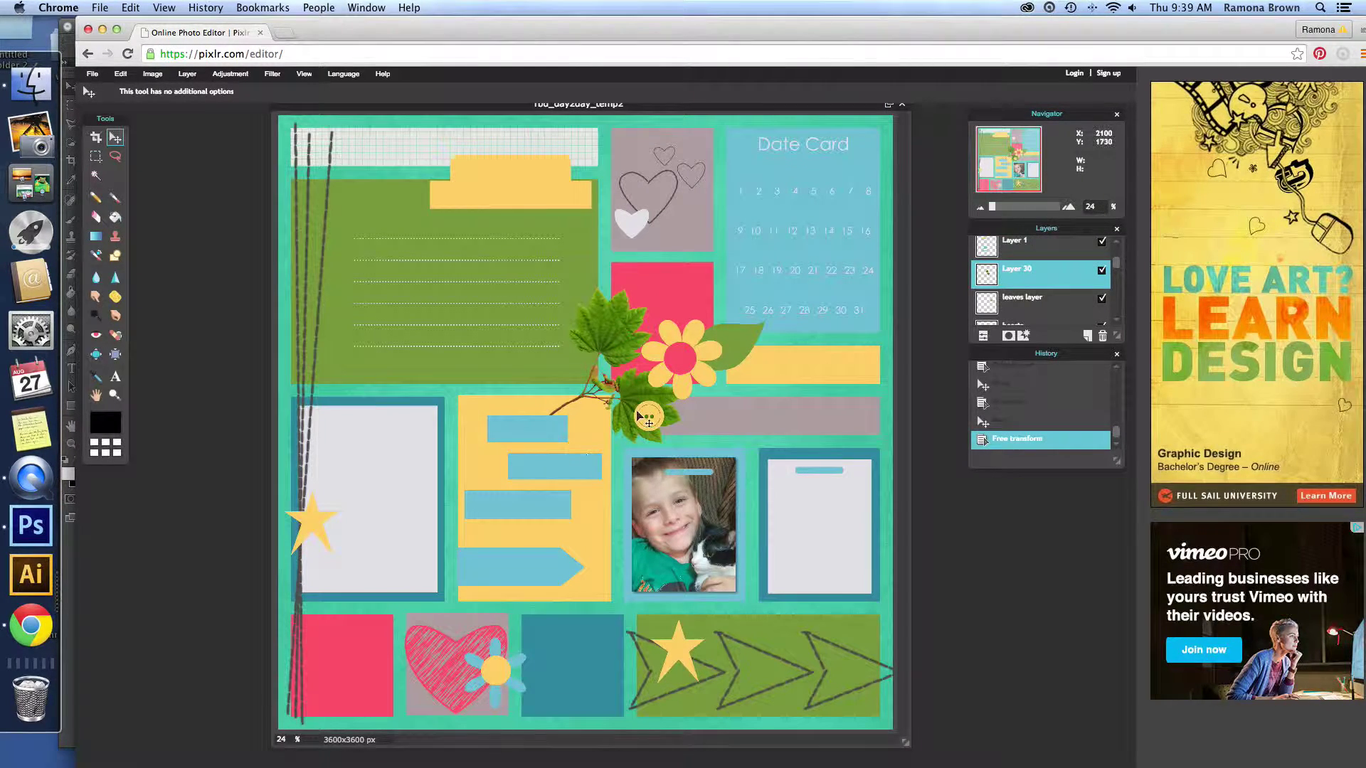
drag(635, 396, 716, 372)
- Delete the old 'leaves layer' and select Layer 30
click(1060, 307)
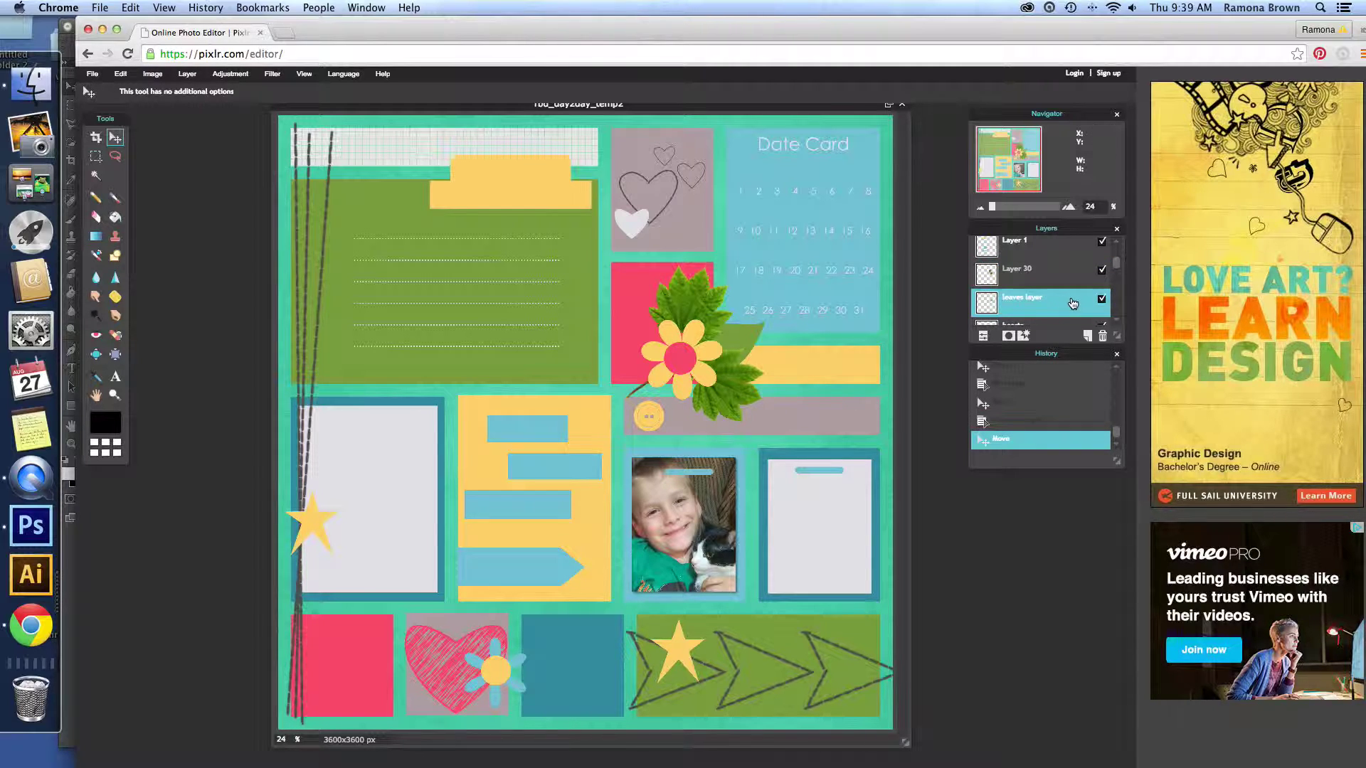
drag(1073, 305, 1104, 339)
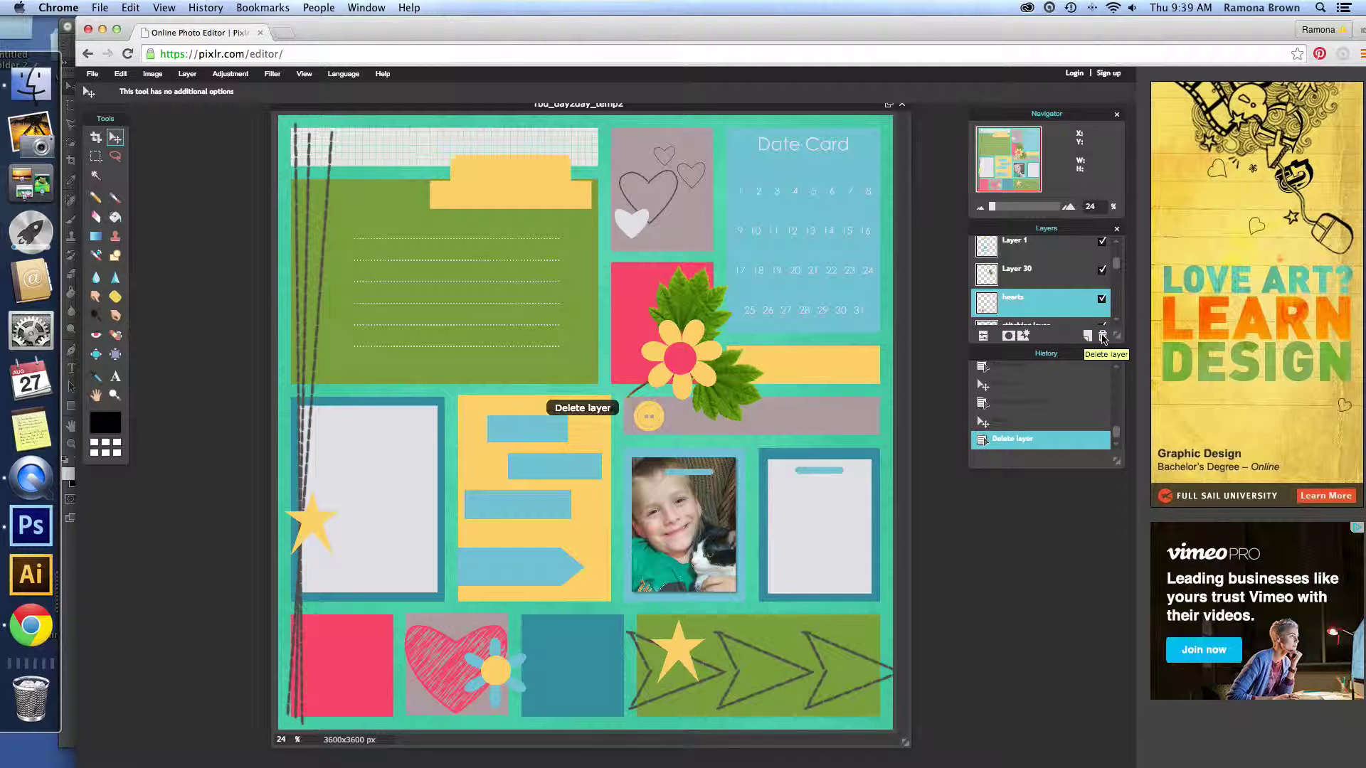
click(1042, 274)
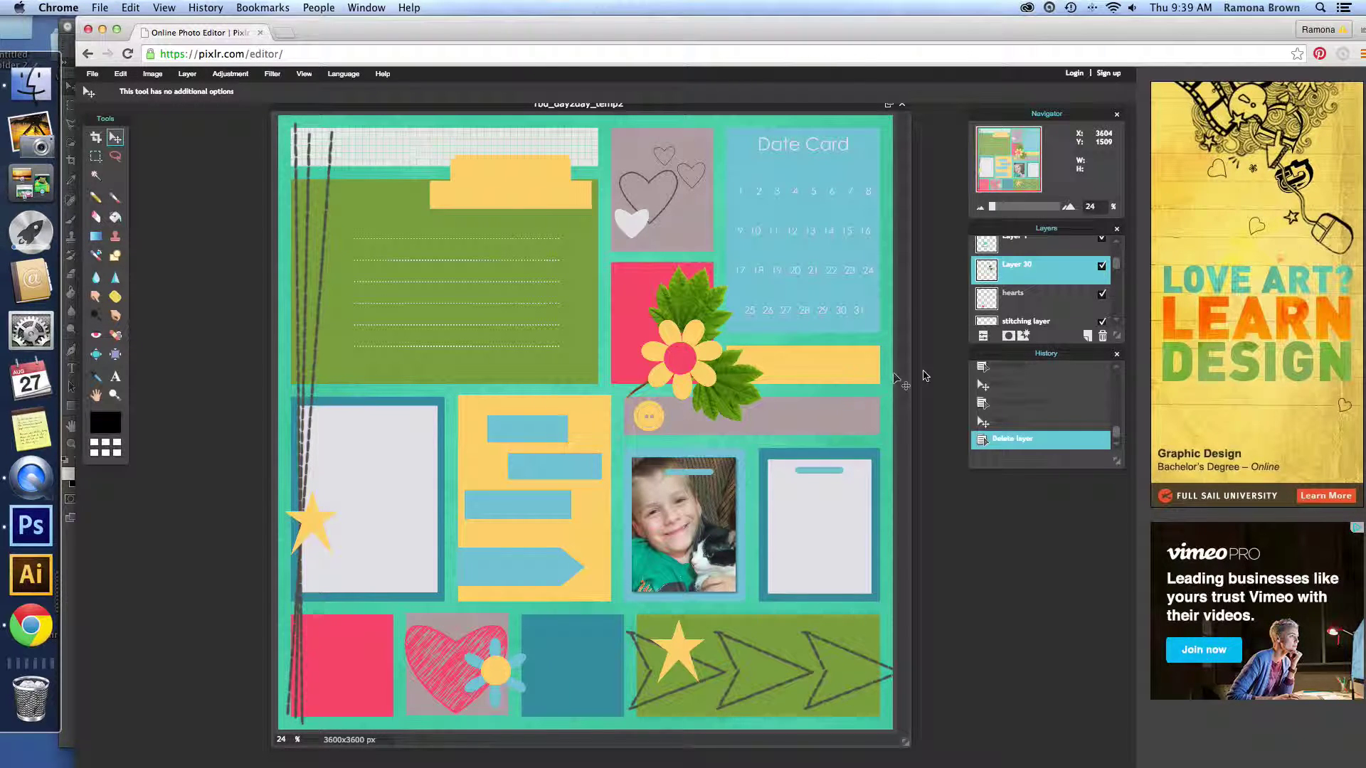
scroll(1010, 318, down, 3)
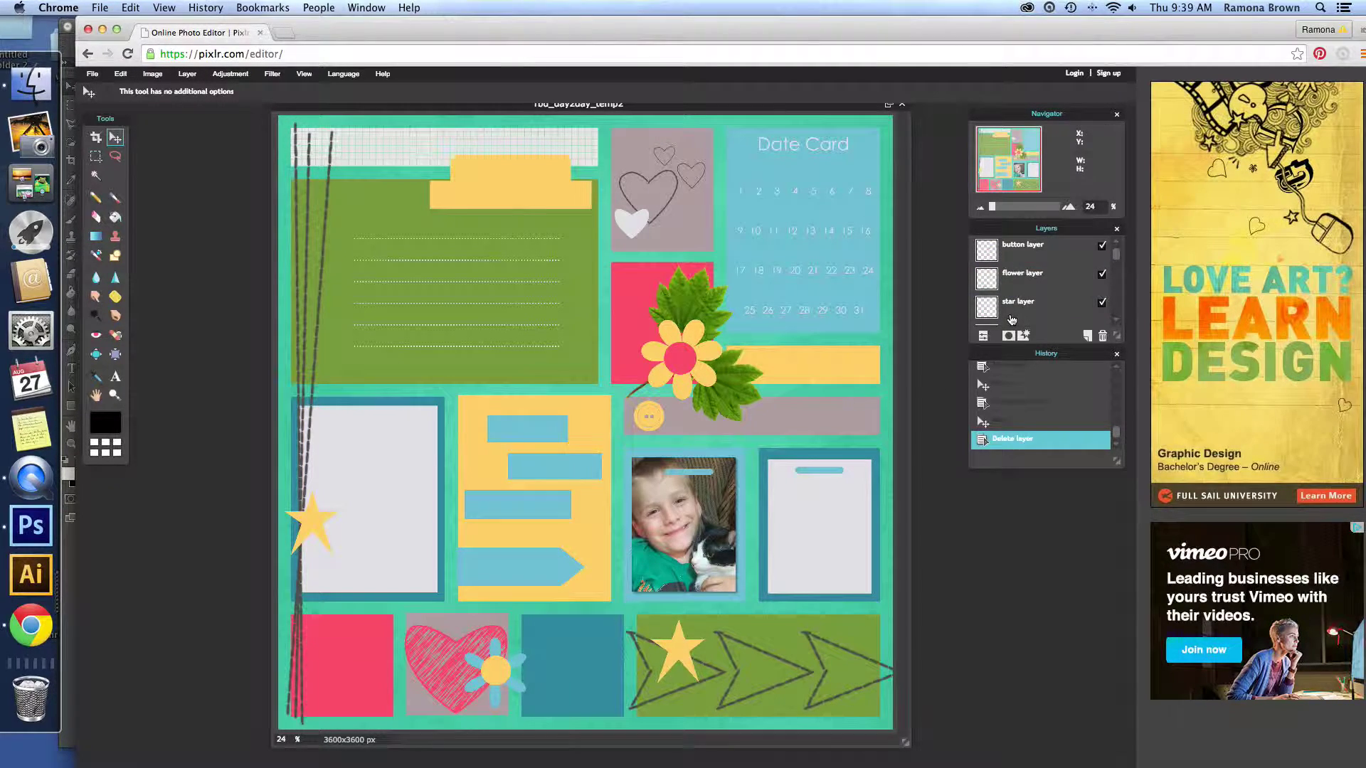